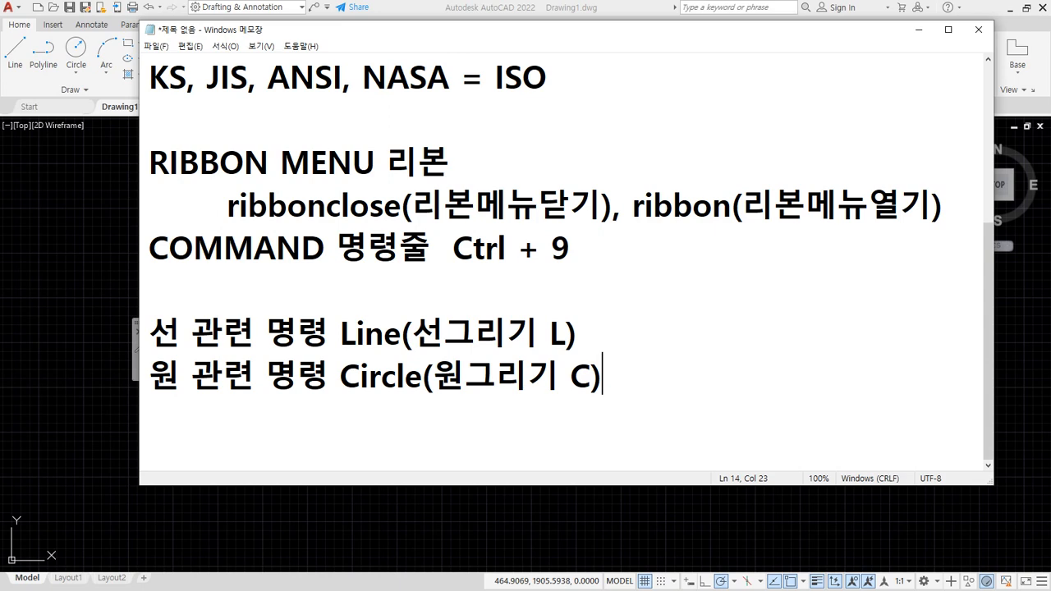
- Add the note lines "자르기 TRim TR" and "분해 eXplode (x)" below the Circle command note
key(Return)
text(자)
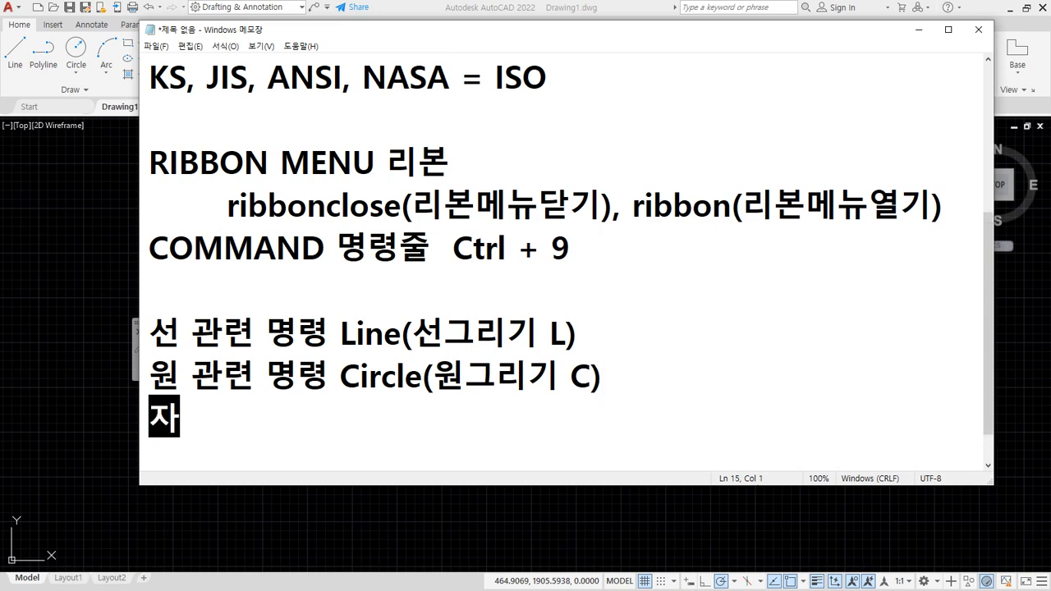
text(르기 T)
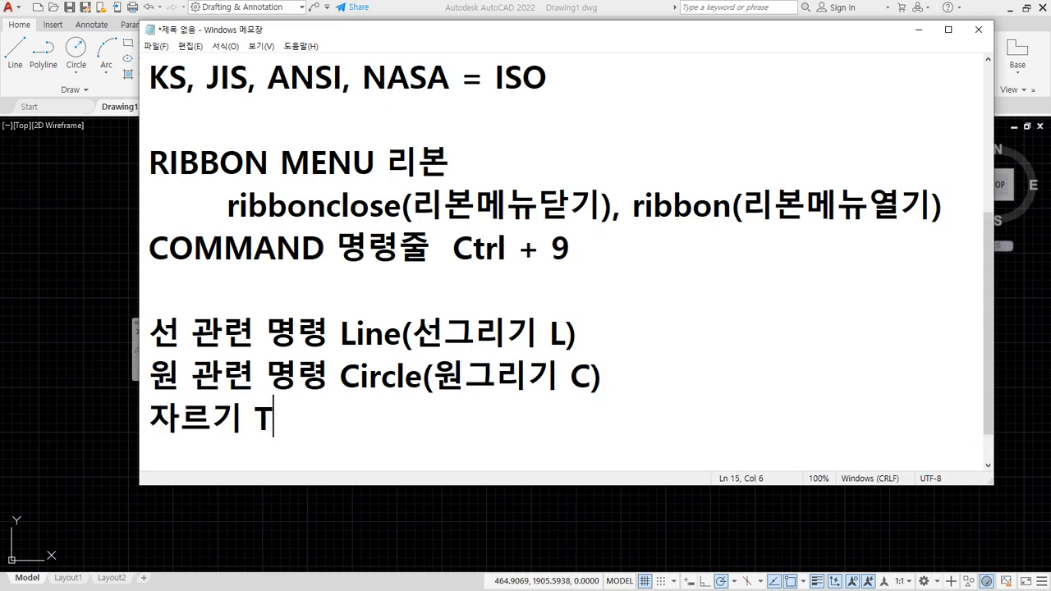
text(Rim)
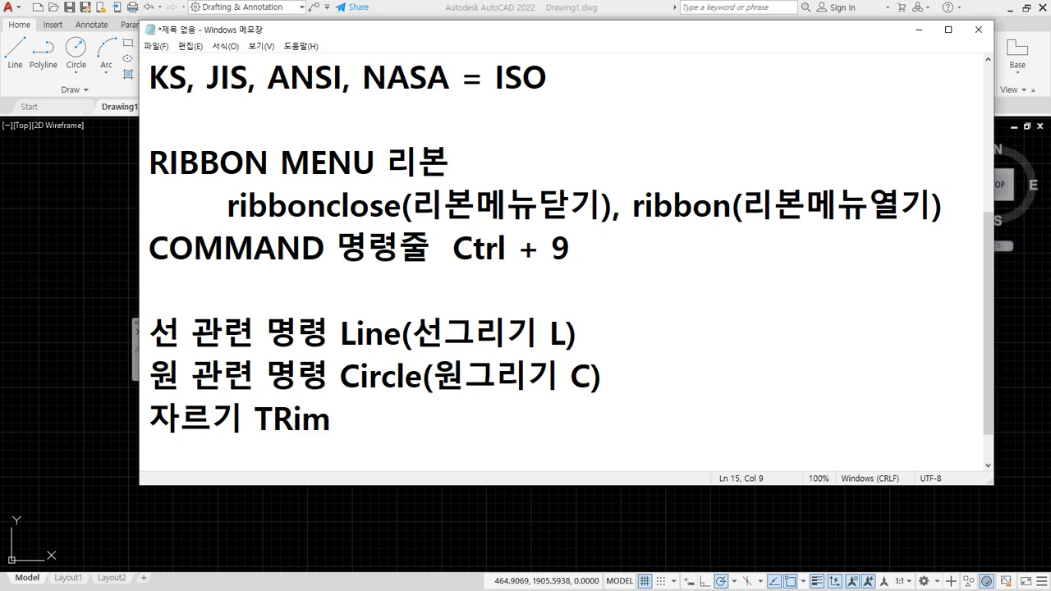
text( TR)
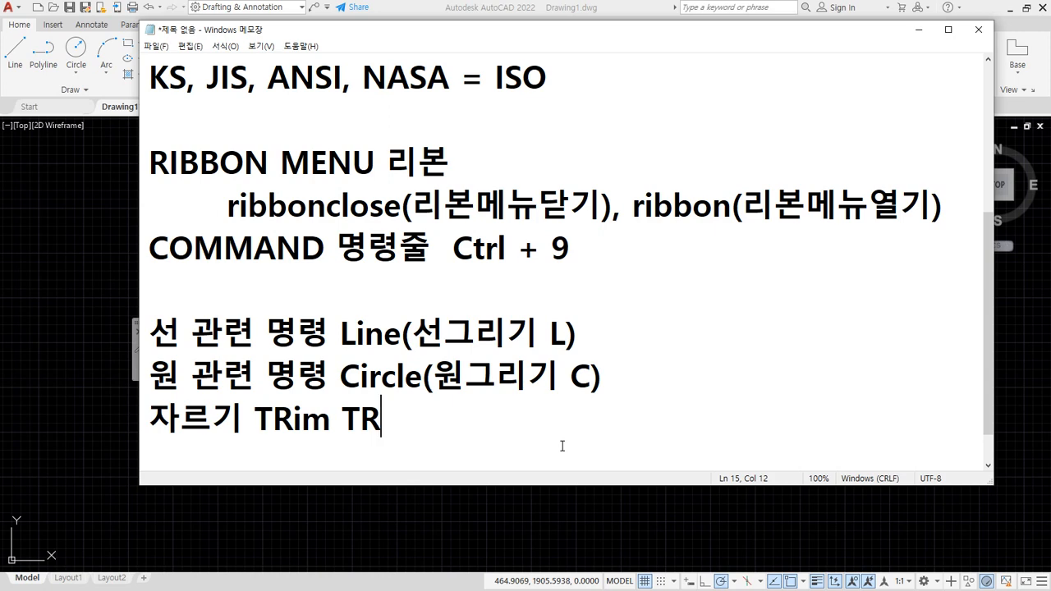
key(Return)
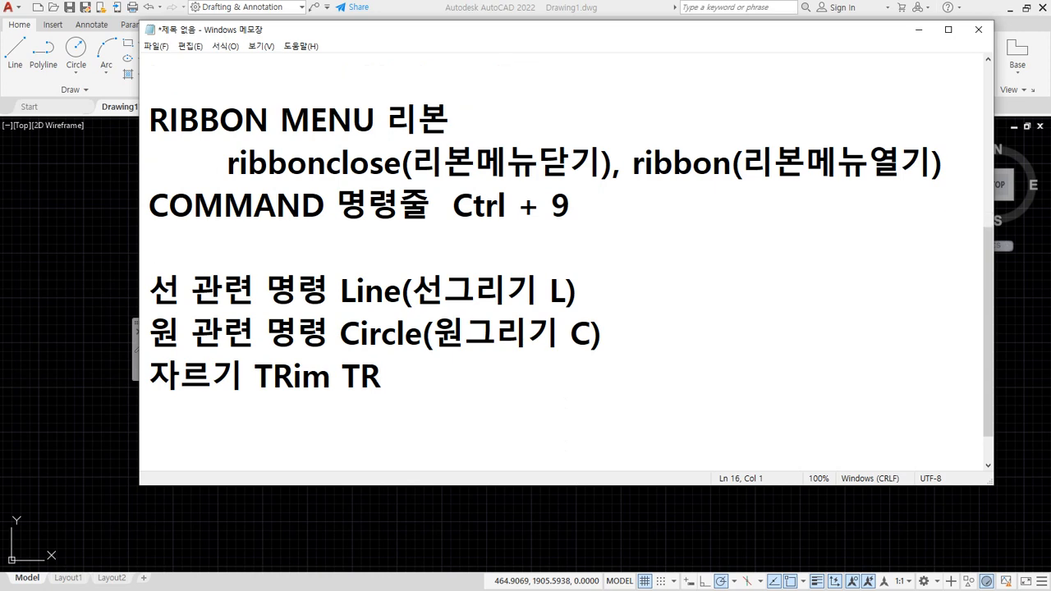
text(분해 eX)
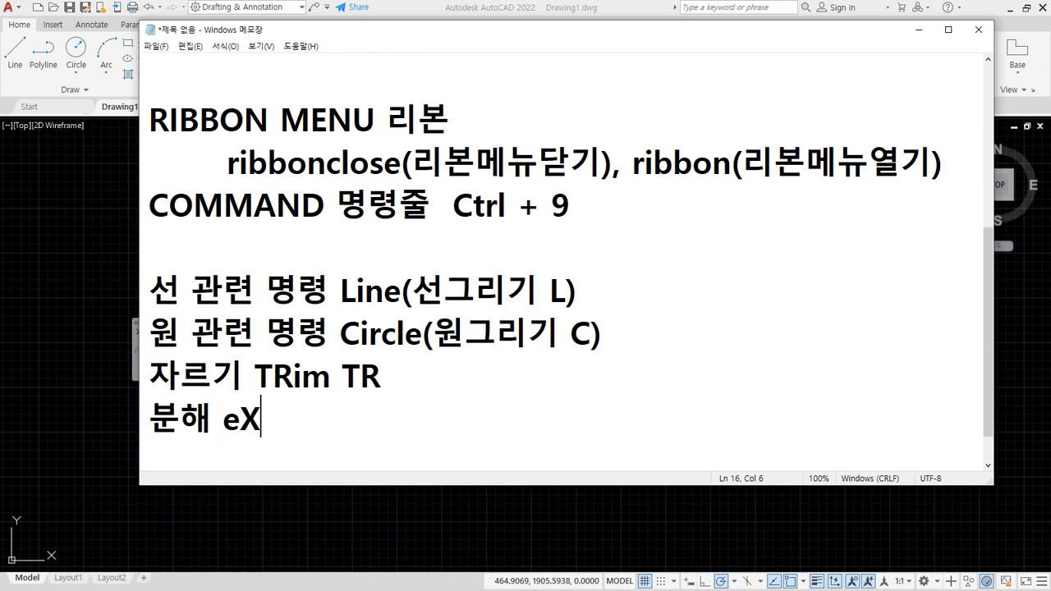
text(plode (x))
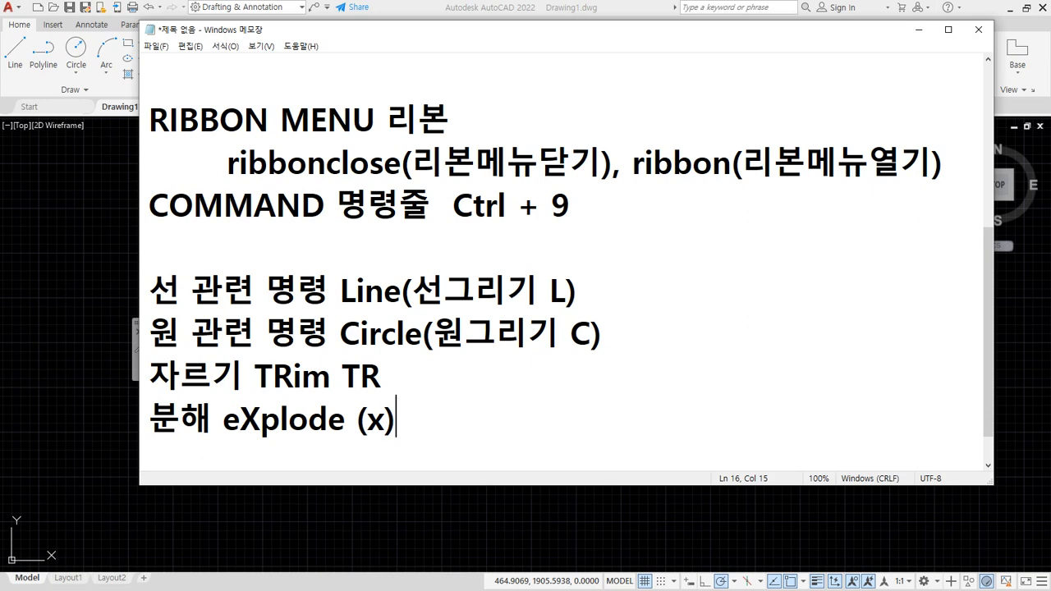
- Delete the trim and explode note lines below the Circle command note
key(shift+Up)
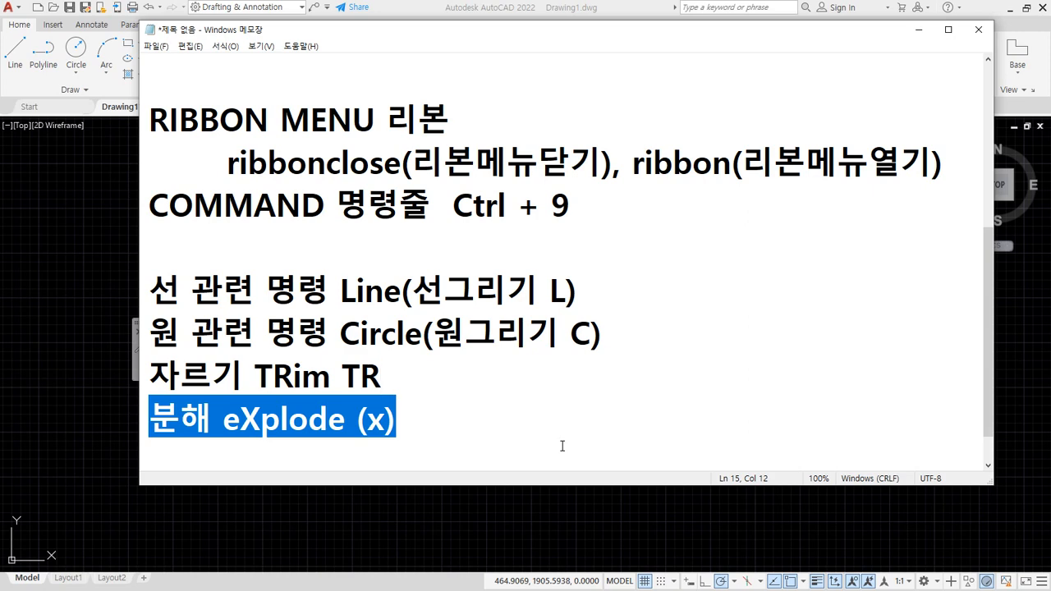
key(shift+Home)
key(BackSpace)
key(BackSpace)
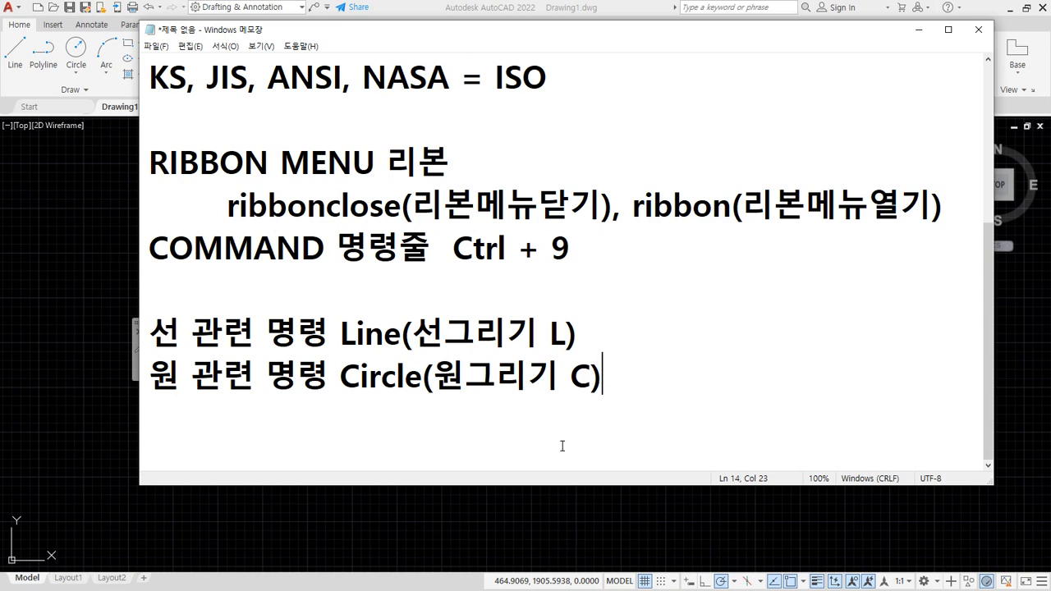
- Insert a blank line between the Line and Circle notes and another above the Line note
key(Up)
key(Return)
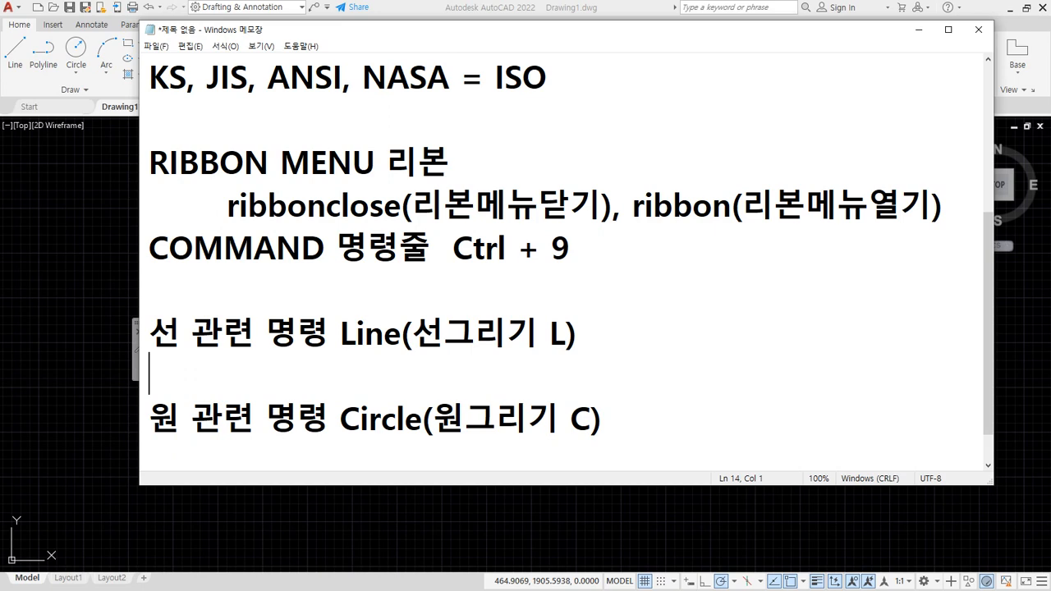
key(Up)
key(Up)
key(Return)
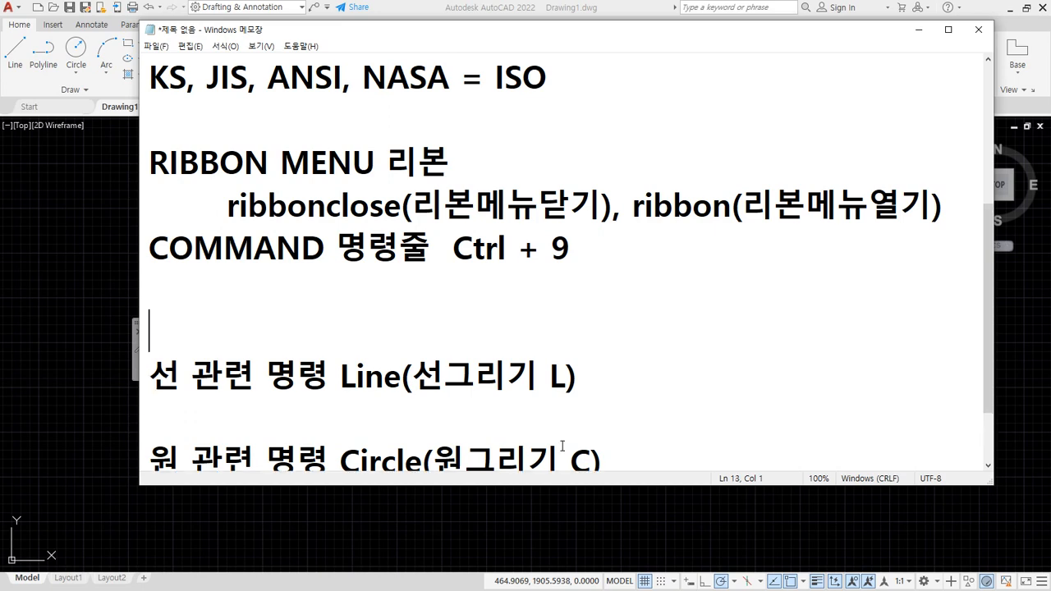
- Write "유클리드 기하학" on the empty line above the Line command note, with a blank line beneath it
text(db)
key(BackSpace)
key(BackSpace)
key(Hangul)
text(ㅇㅠ)
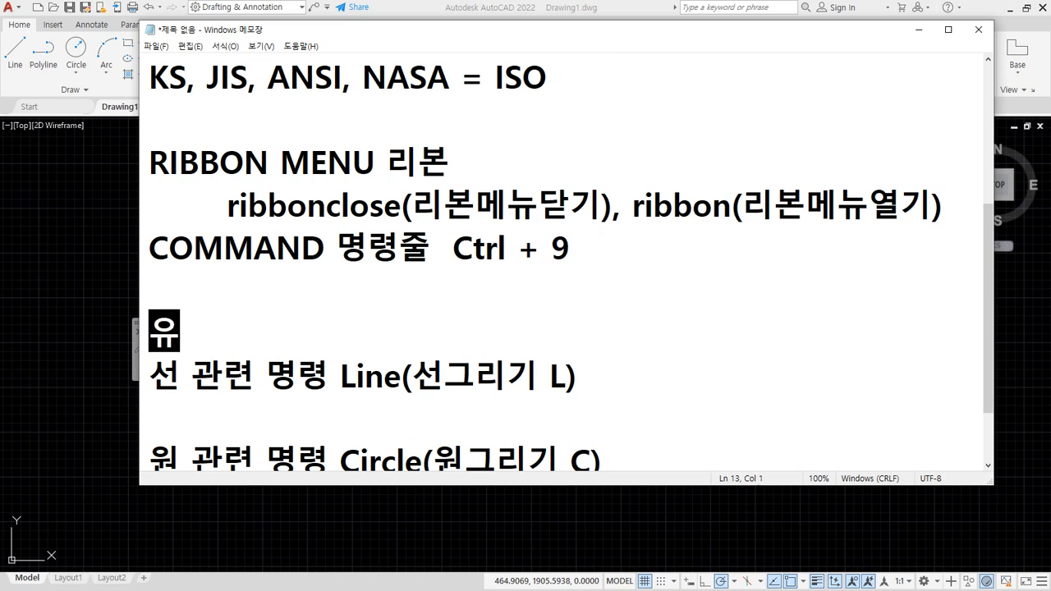
text(클리드 기하)
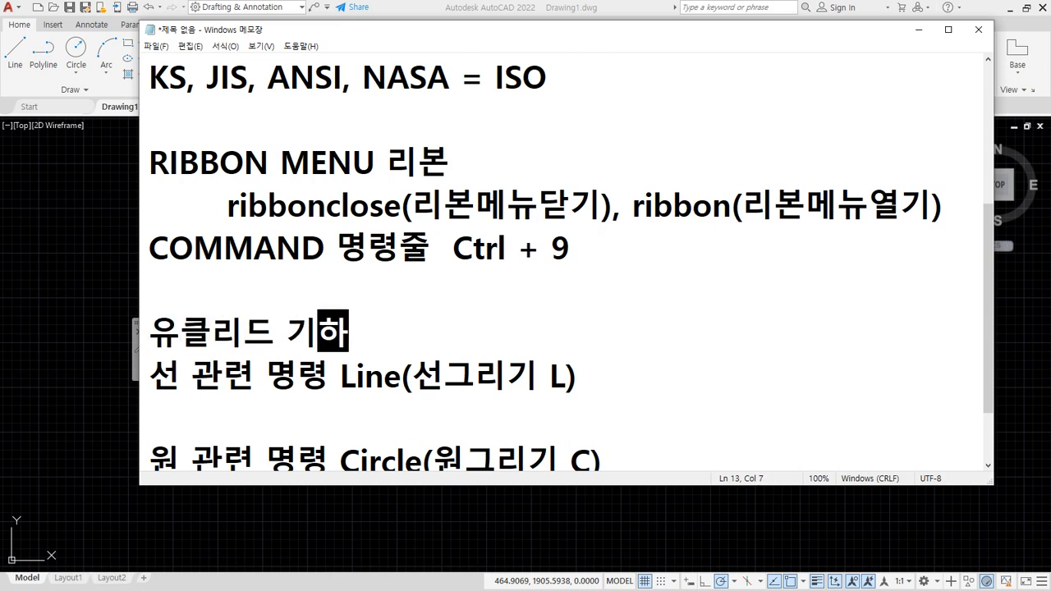
text(ㄱ)
key(Return)
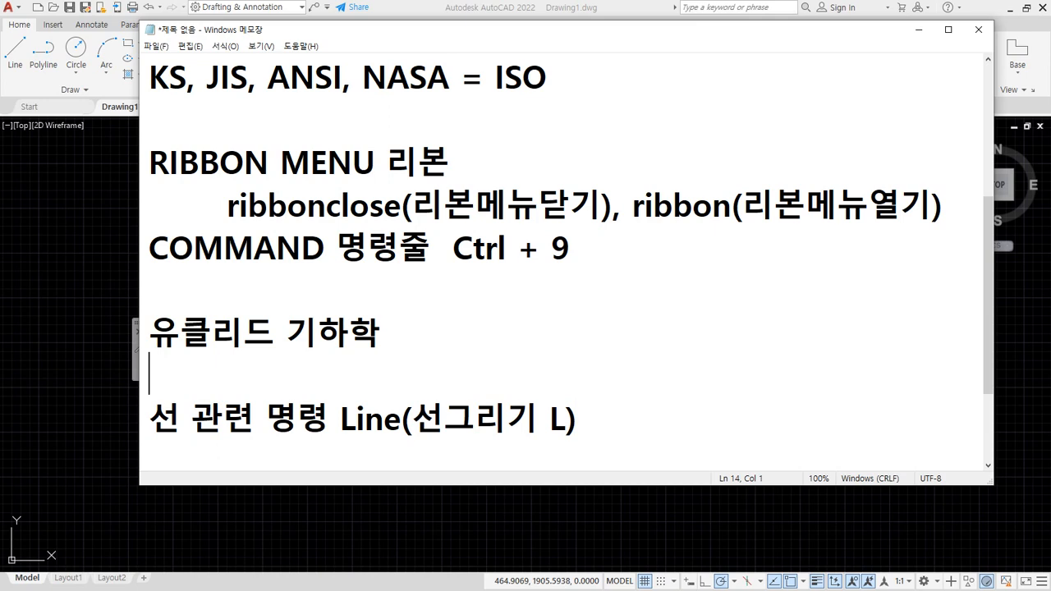
- Append "= 도형의 방정식" to the "유클리드 기하학" line
key(Up)
key(End)
text(= 도형의 방)
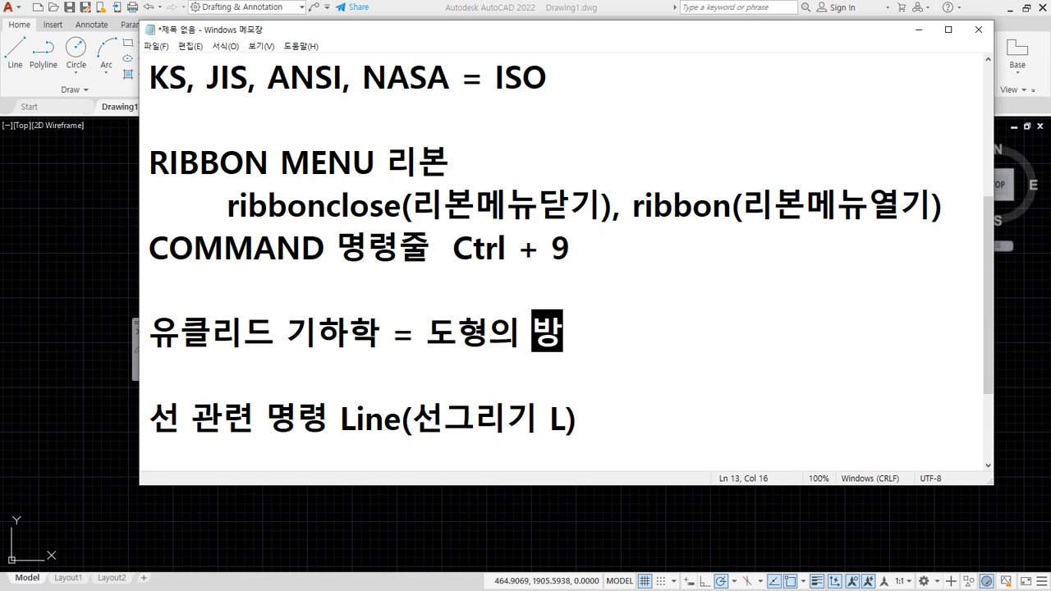
text(정식)
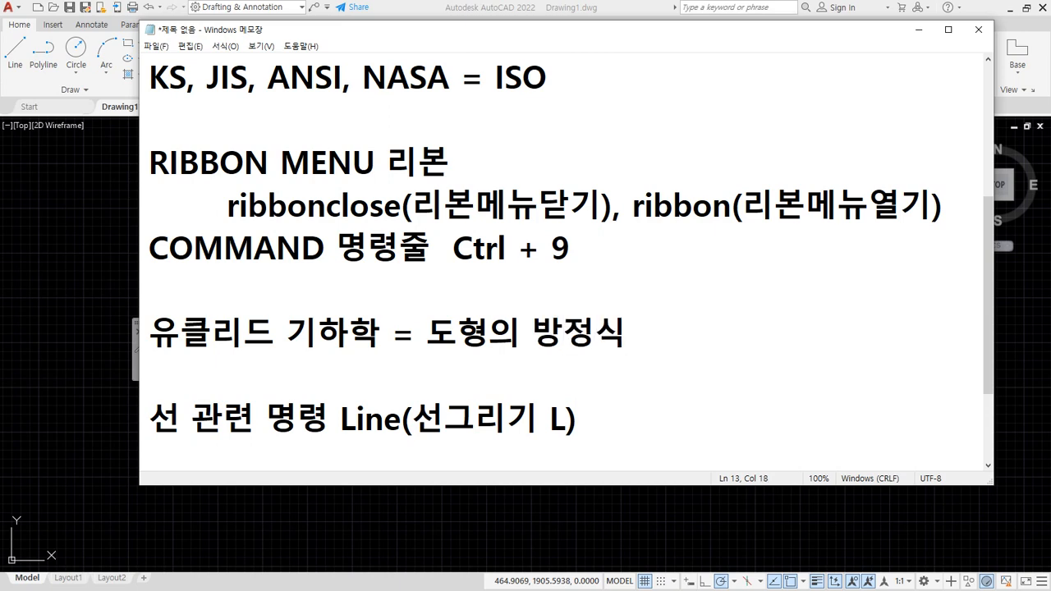
key(Return)
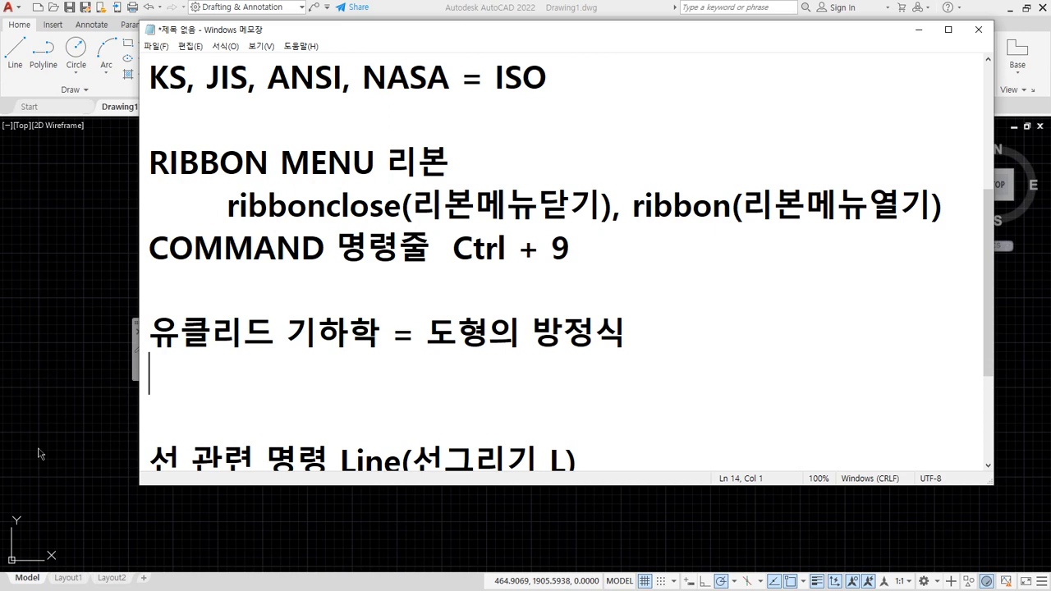
key(Delete)
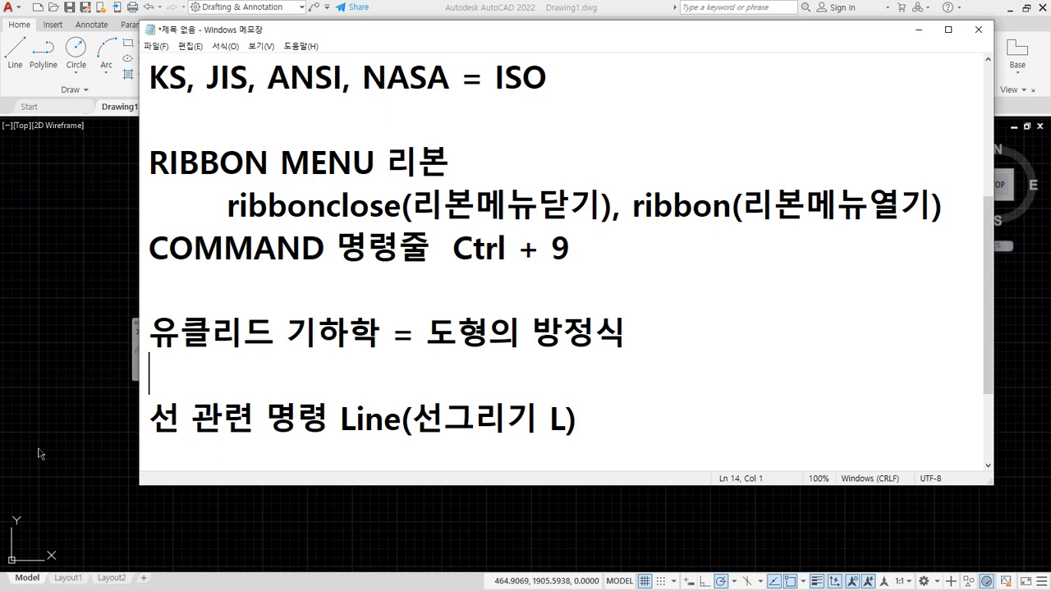
key(Down)
key(Down)
key(Down)
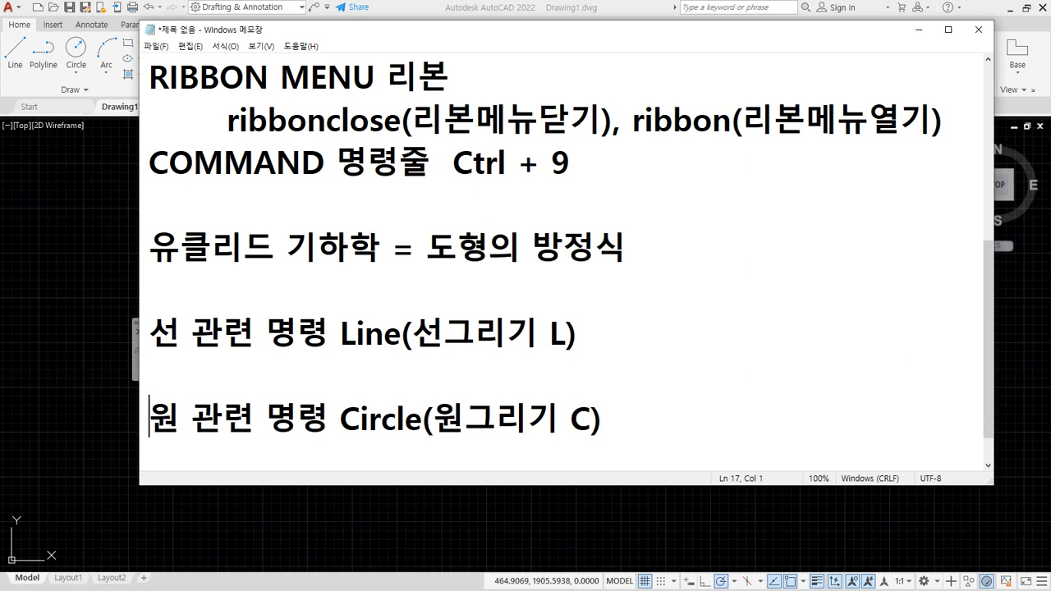
- Switch to AutoCAD and draw an open zigzag of four connected segments with the LINE command
click(73, 298)
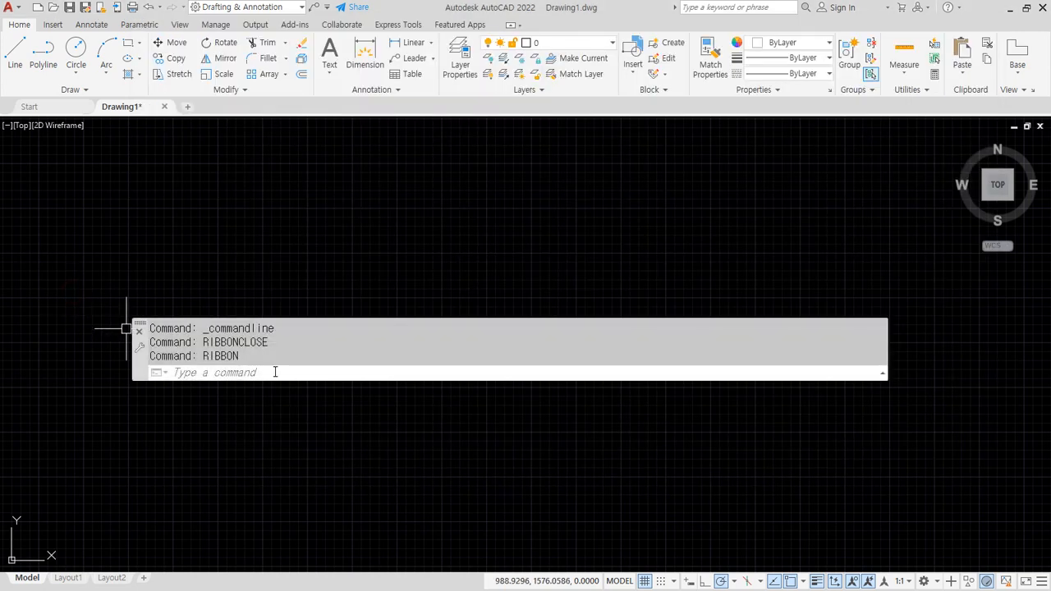
text(LINE)
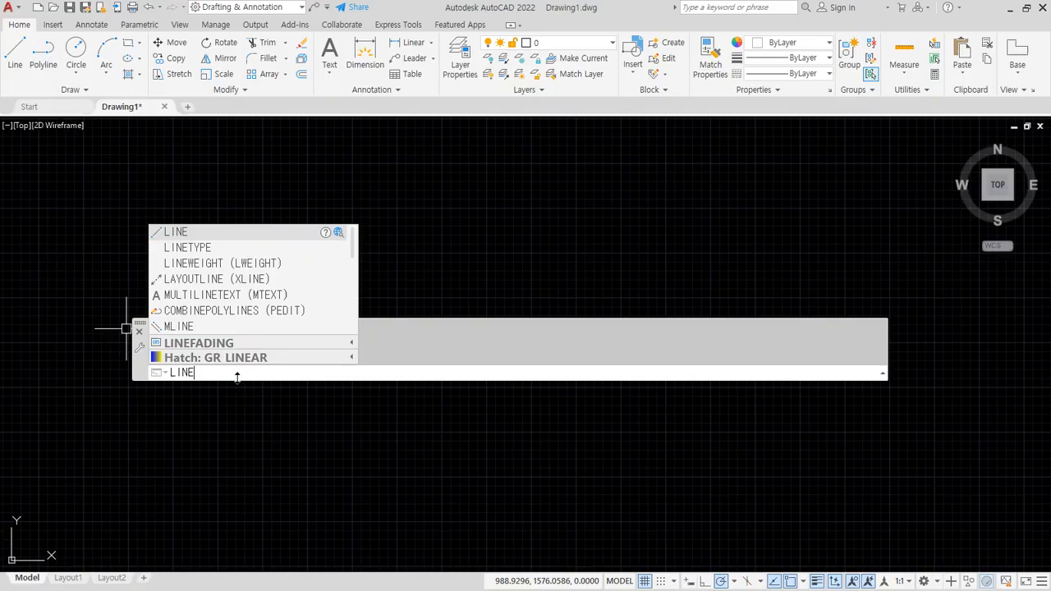
key(Return)
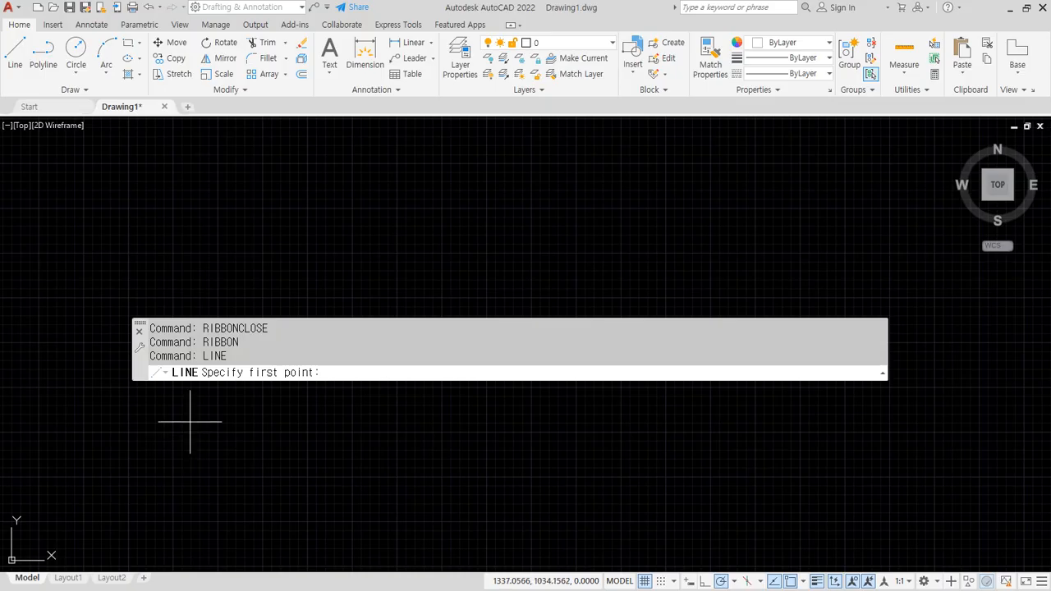
click(219, 241)
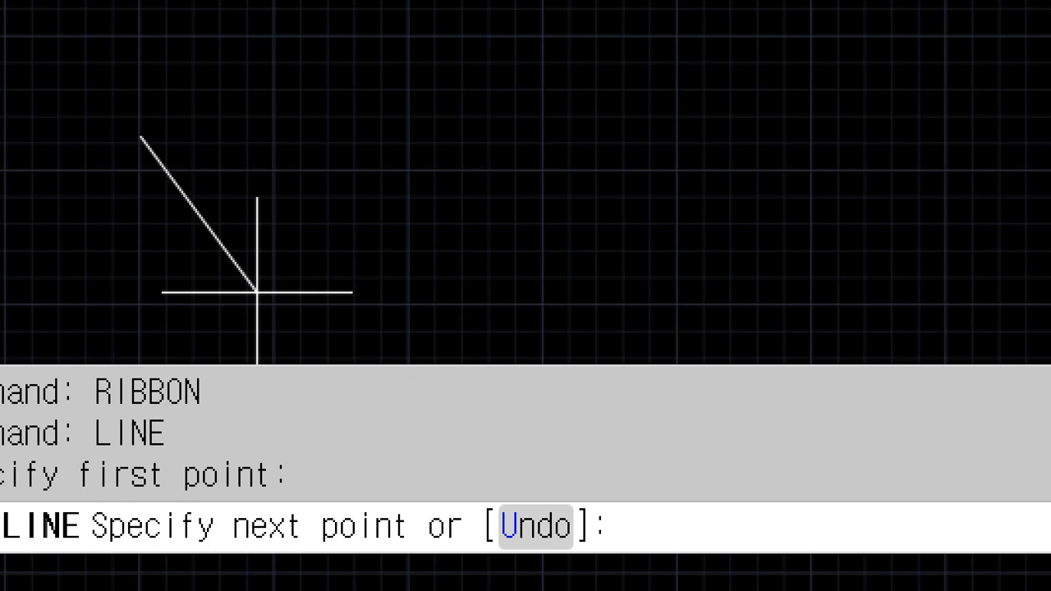
click(257, 291)
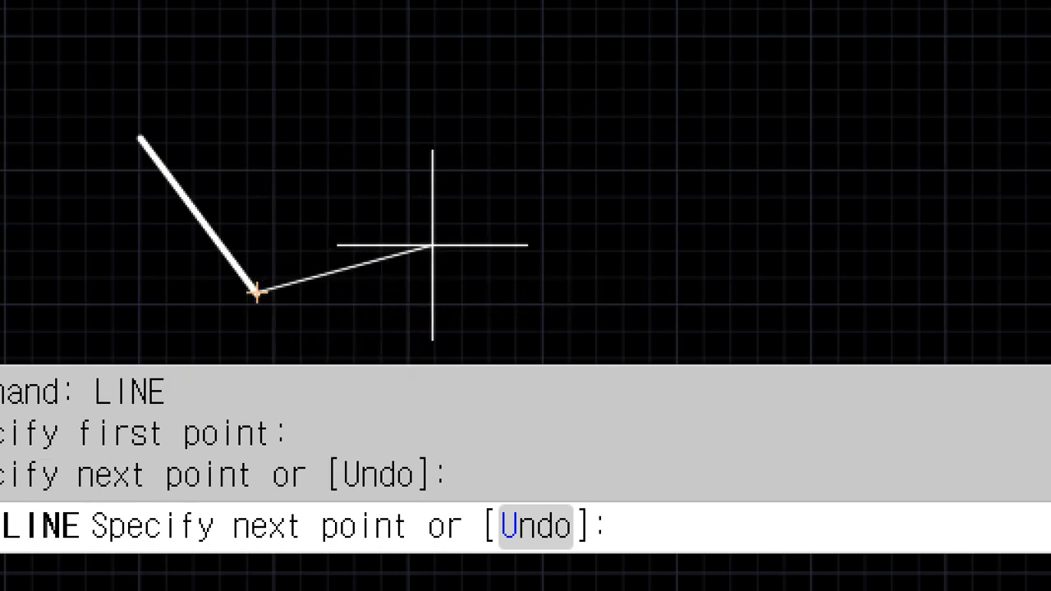
click(462, 242)
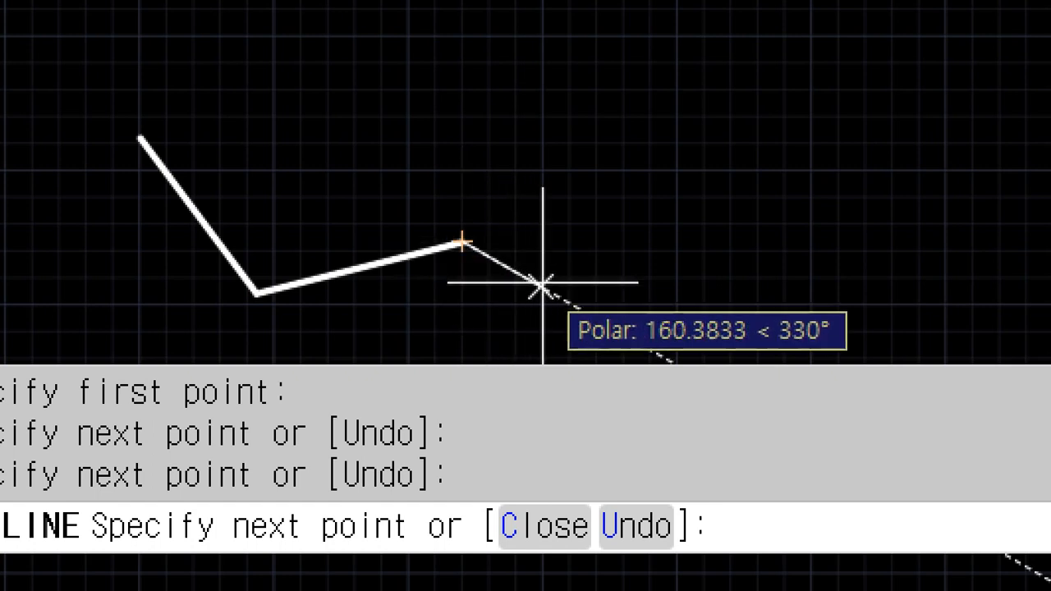
click(566, 302)
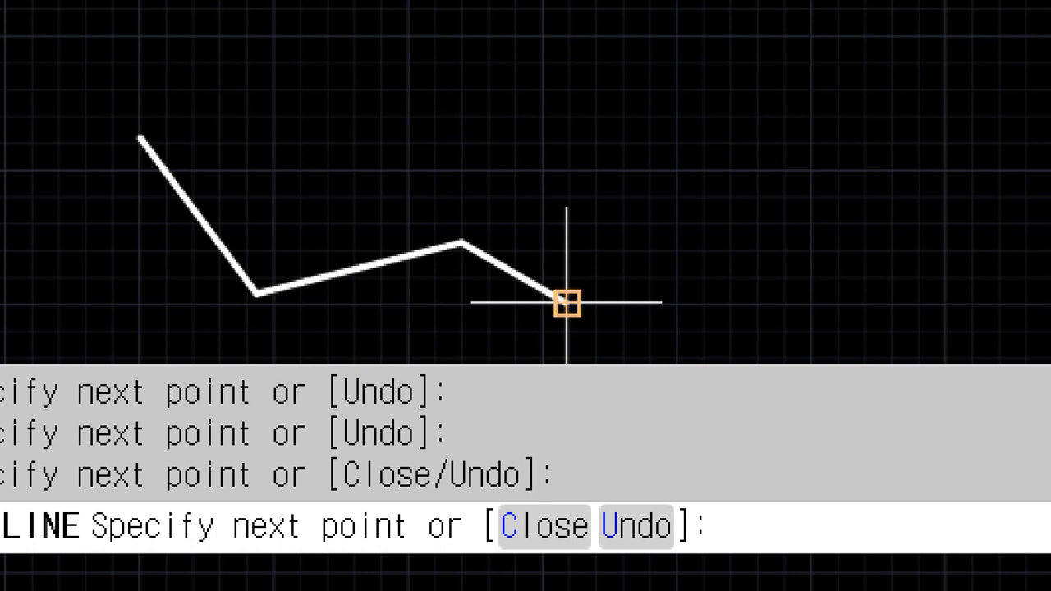
click(632, 89)
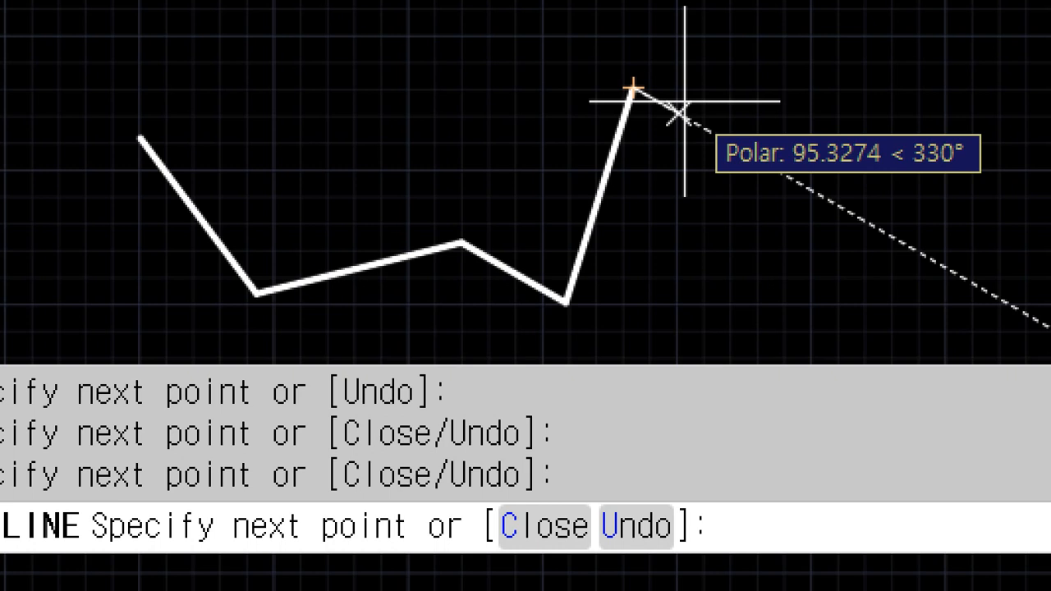
key(Return)
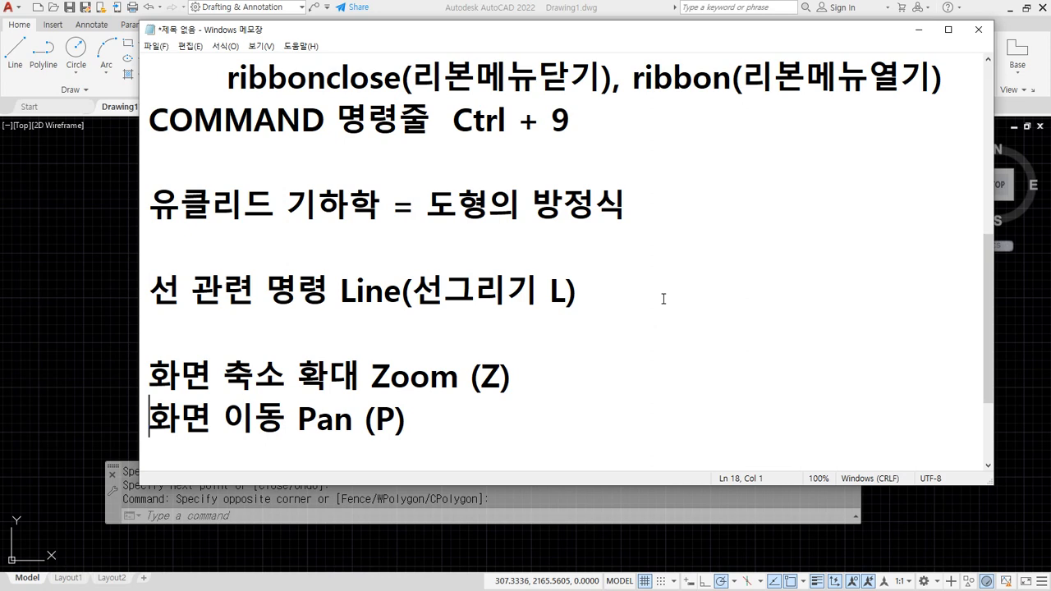
- Return to the AutoCAD drawing and use the ZOOM command to window in on the right part of the zigzag
click(471, 6)
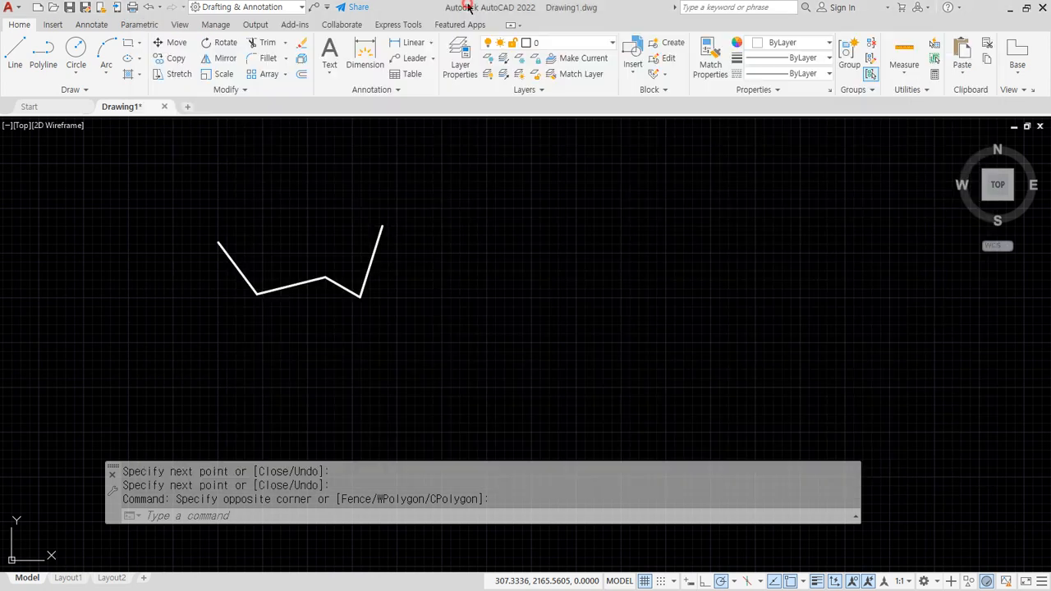
text(z)
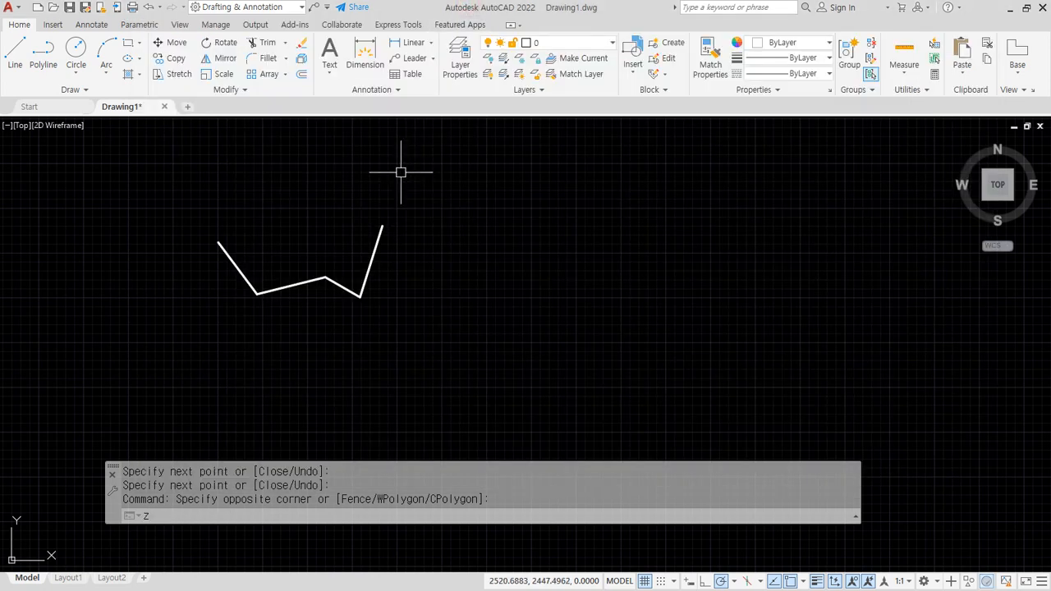
key(Return)
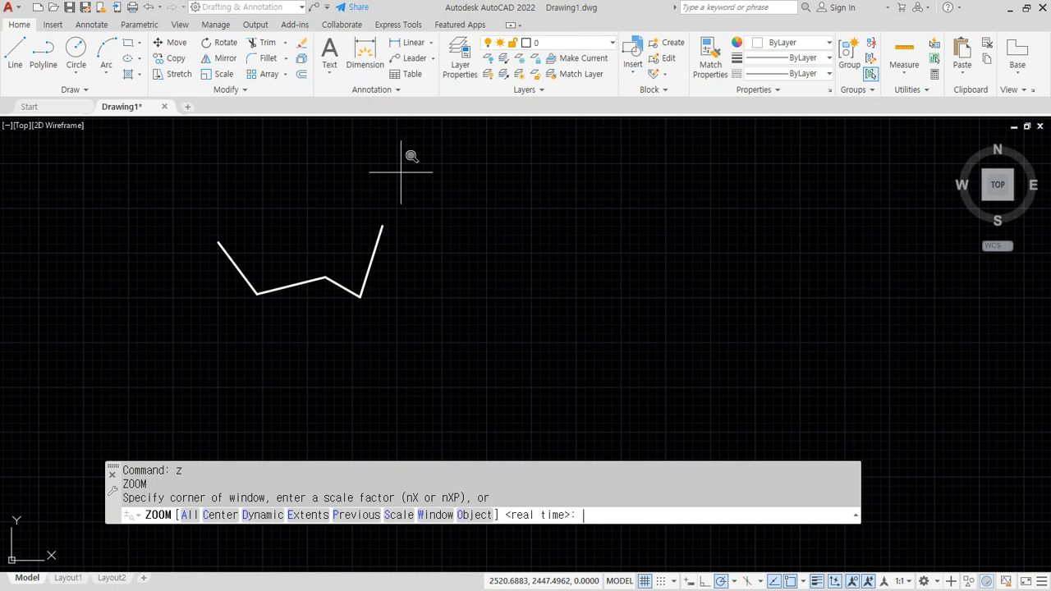
click(309, 202)
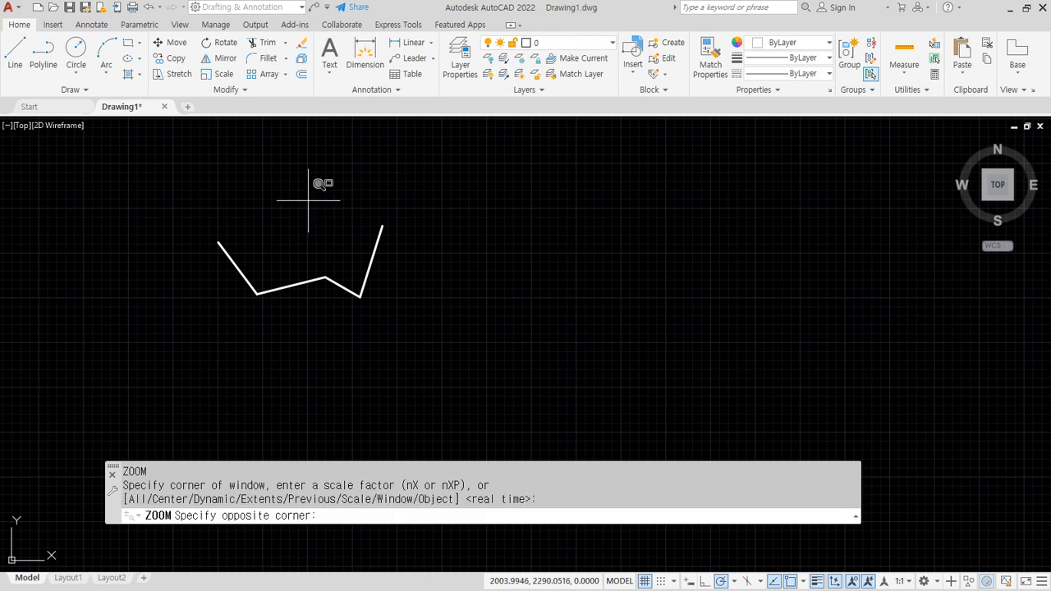
click(393, 321)
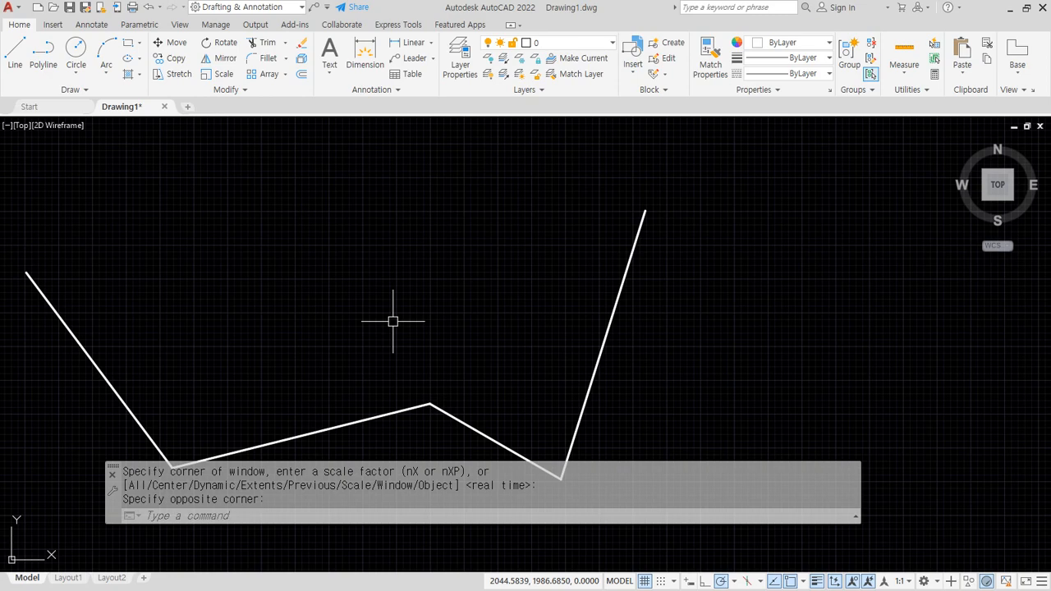
- Zoom the drawing view in and out around the zigzag
scroll(394, 321, up, 2)
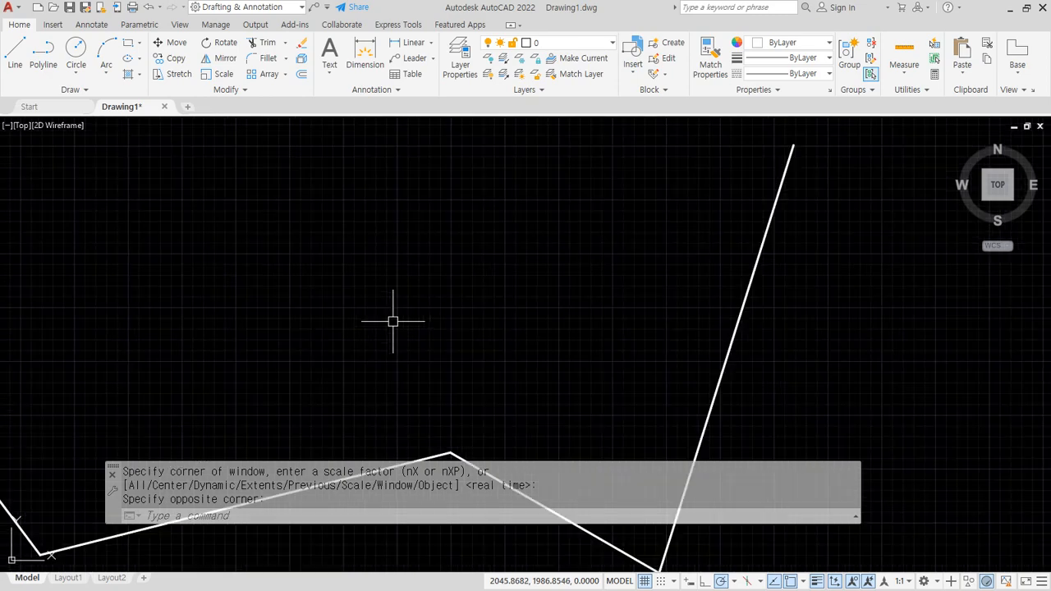
scroll(393, 321, down, 10)
scroll(393, 321, up, 12)
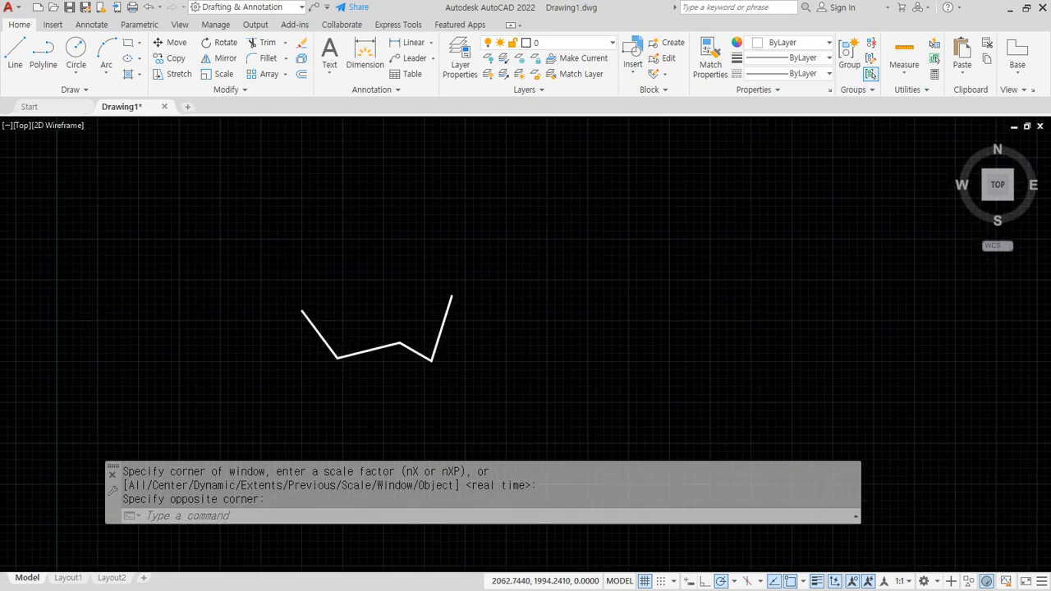
- Examine the whole zigzag at several magnifications, alternating between a close view and a distant view
scroll(393, 321, down, 10)
scroll(394, 321, up, 8)
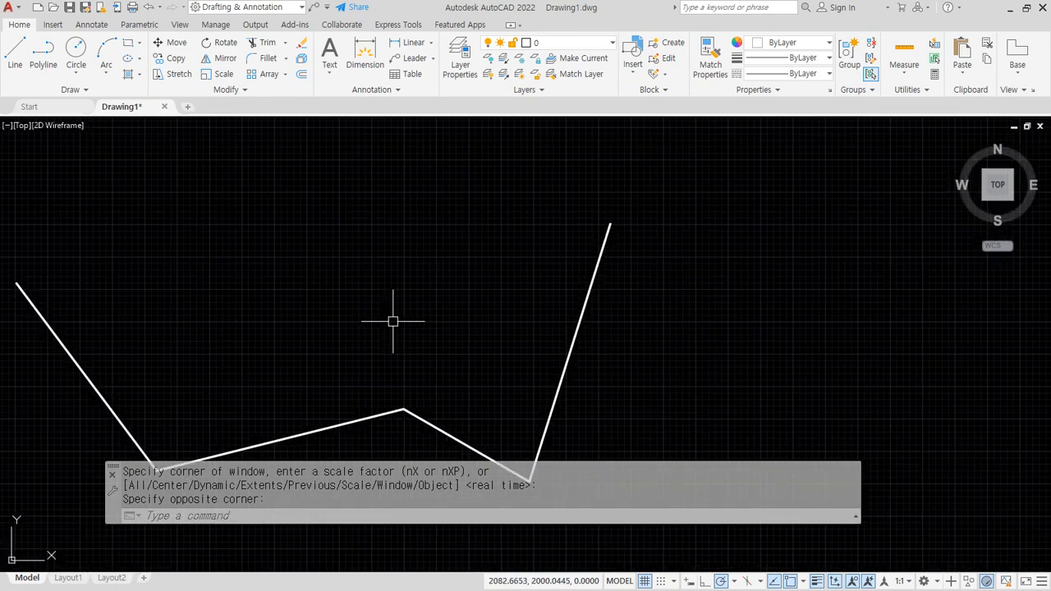
scroll(394, 321, down, 6)
scroll(393, 321, up, 6)
scroll(394, 321, down, 7)
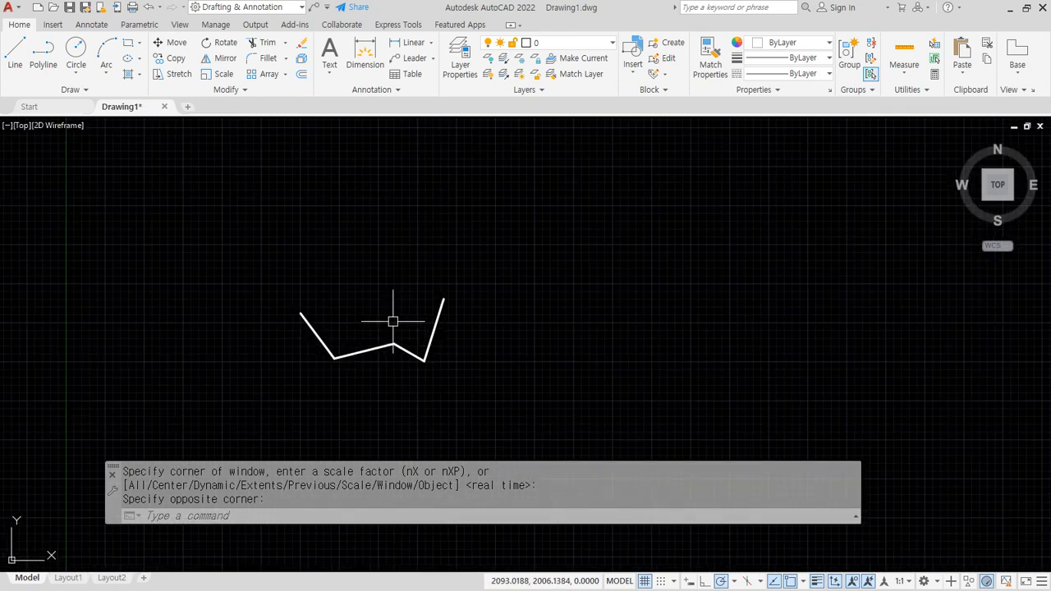
scroll(394, 321, up, 7)
scroll(393, 321, down, 2)
scroll(394, 321, down, 2)
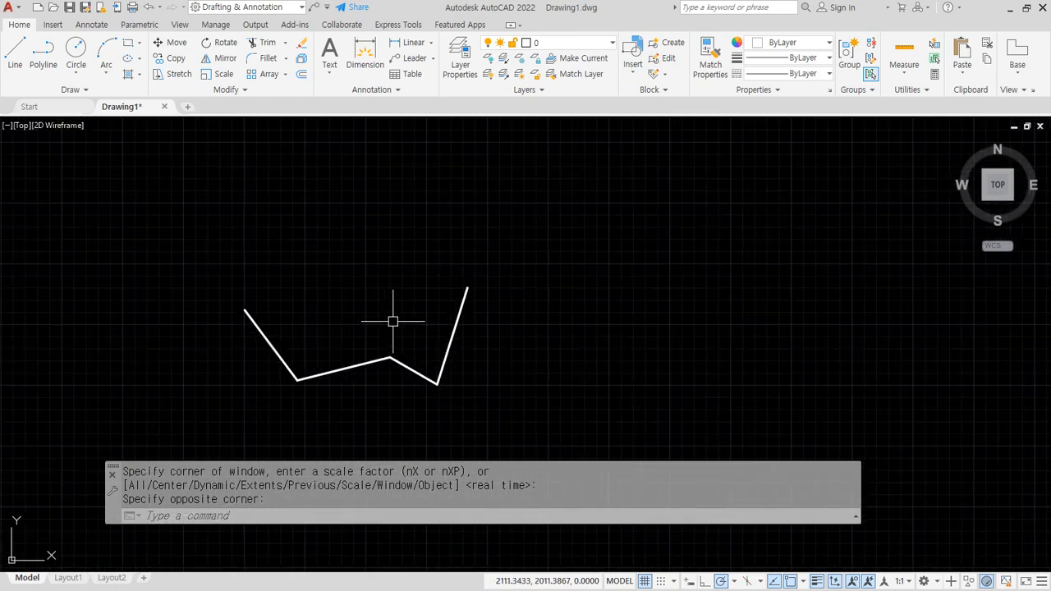
- Use the ZOOM command to window in on the right half of the zigzag
text(z)
key(Return)
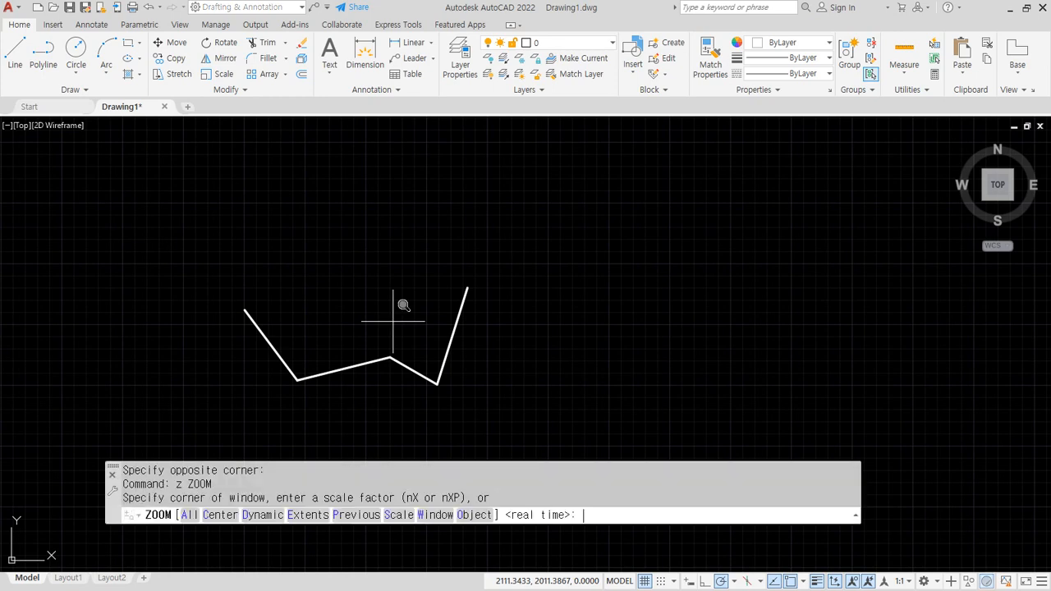
click(360, 268)
click(481, 400)
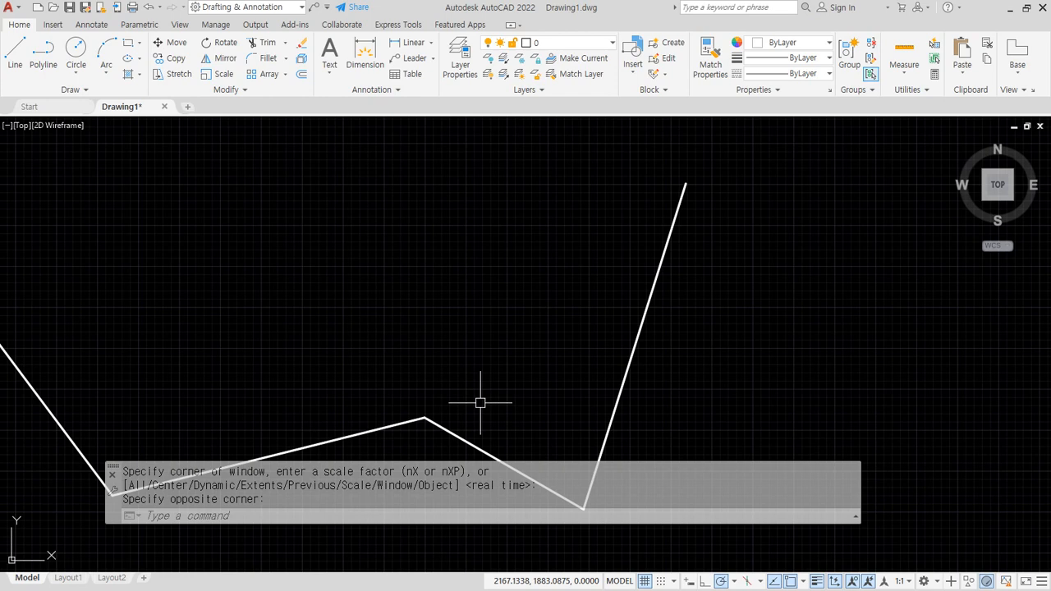
- Zoom back out from the windowed area, pan the zigzag upward, and inspect it at closer and wider magnifications
scroll(473, 431, down, 4)
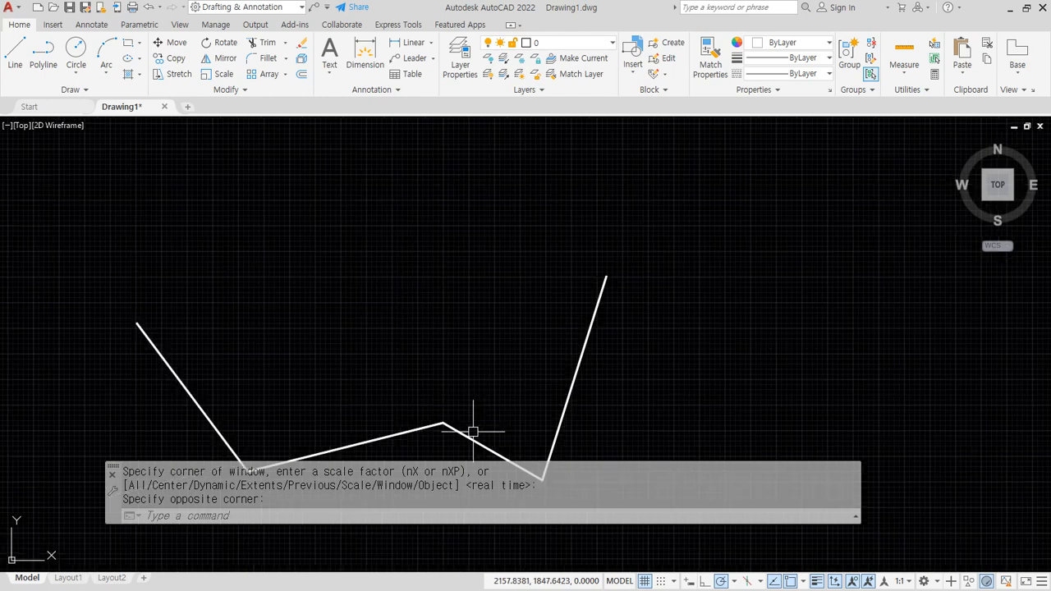
scroll(473, 431, down, 2)
middle_drag(474, 424, 472, 298)
scroll(472, 297, up, 5)
scroll(472, 296, up, 4)
scroll(474, 293, down, 5)
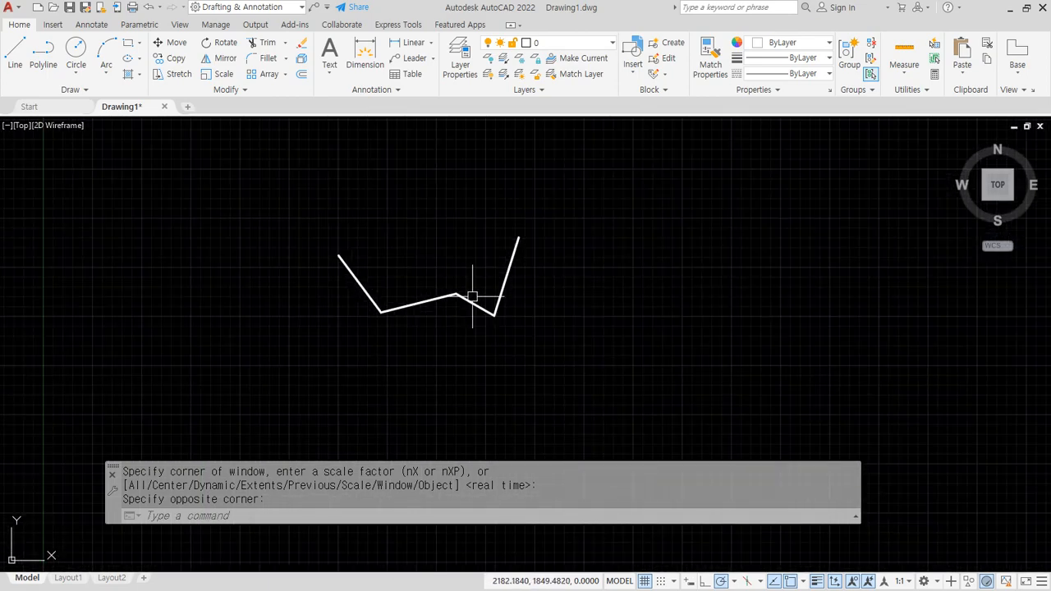
scroll(474, 288, up, 4)
scroll(446, 295, down, 3)
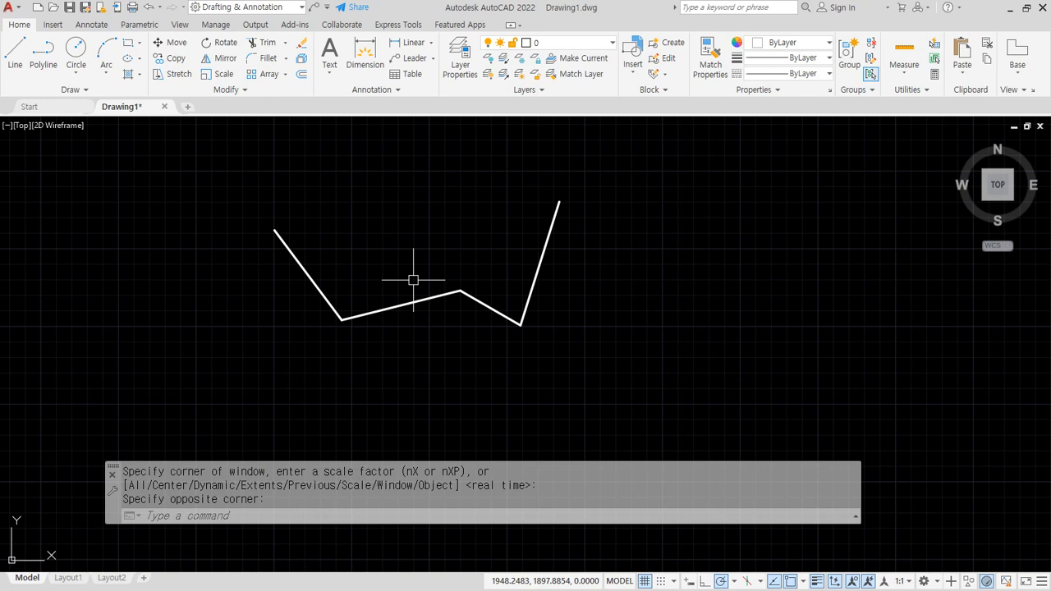
- Pan the zigzag down and to the left, and fit the drawing to its extents before zooming back out
mouse_move(411, 280)
middle_down()
mouse_move(547, 369)
mouse_move(542, 378)
mouse_move(221, 326)
mouse_move(471, 269)
mouse_move(610, 333)
mouse_move(235, 312)
mouse_move(235, 279)
mouse_move(351, 265)
mouse_move(593, 268)
mouse_move(366, 277)
mouse_move(242, 244)
mouse_move(266, 238)
mouse_move(445, 289)
mouse_move(498, 213)
mouse_move(418, 243)
mouse_move(383, 288)
middle_up()
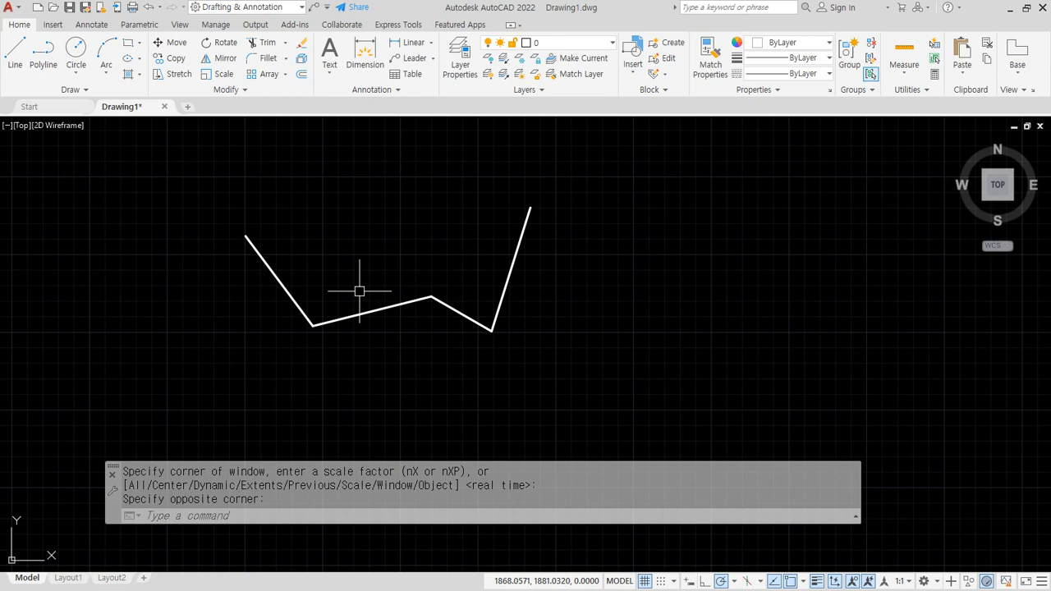
mouse_move(390, 242)
middle_down()
mouse_move(552, 244)
mouse_move(278, 267)
middle_up()
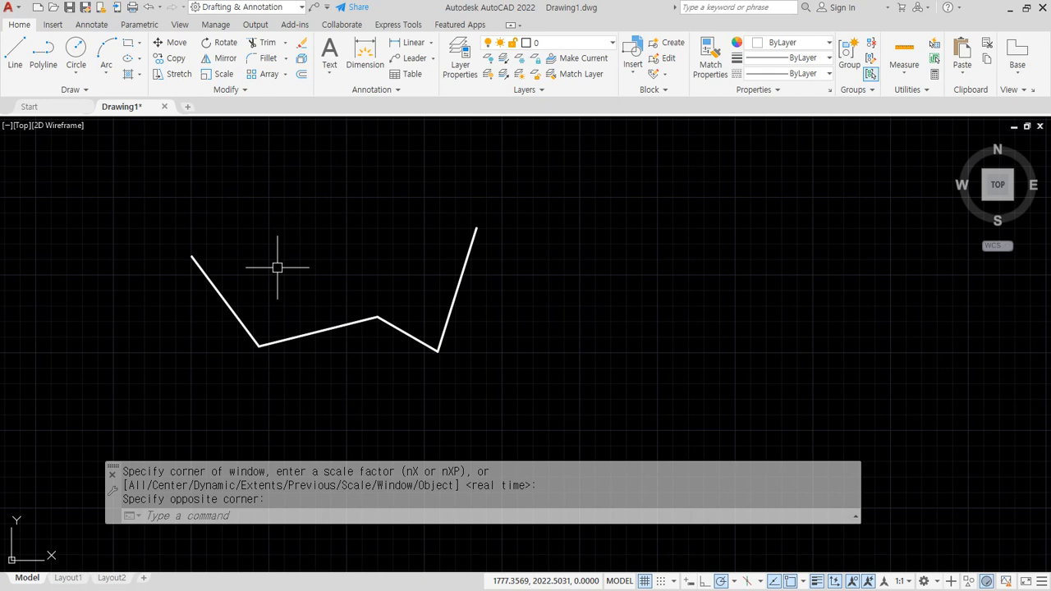
middle_click(277, 267)
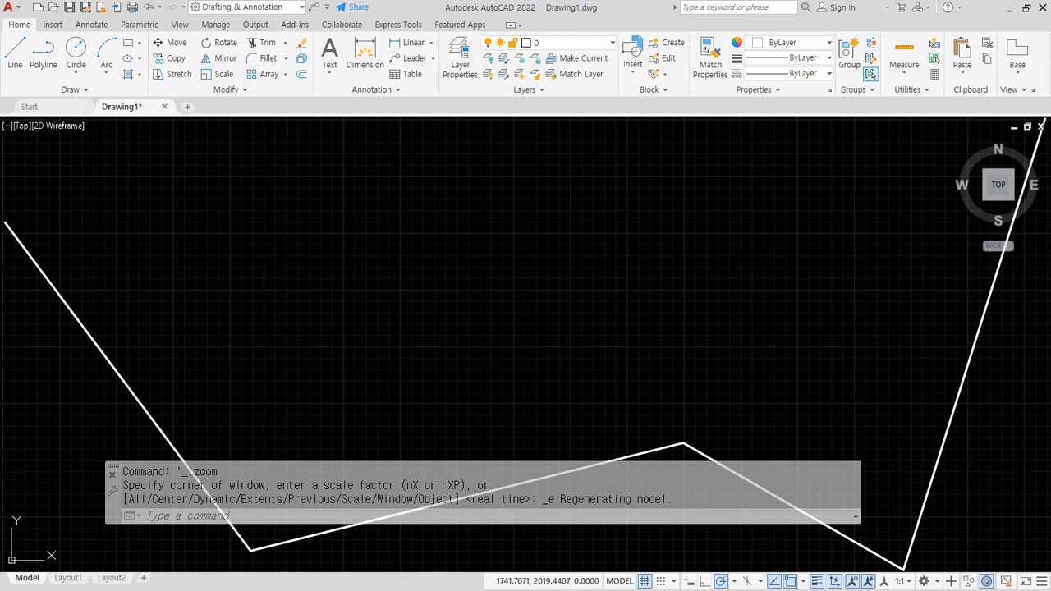
scroll(320, 283, down, 6)
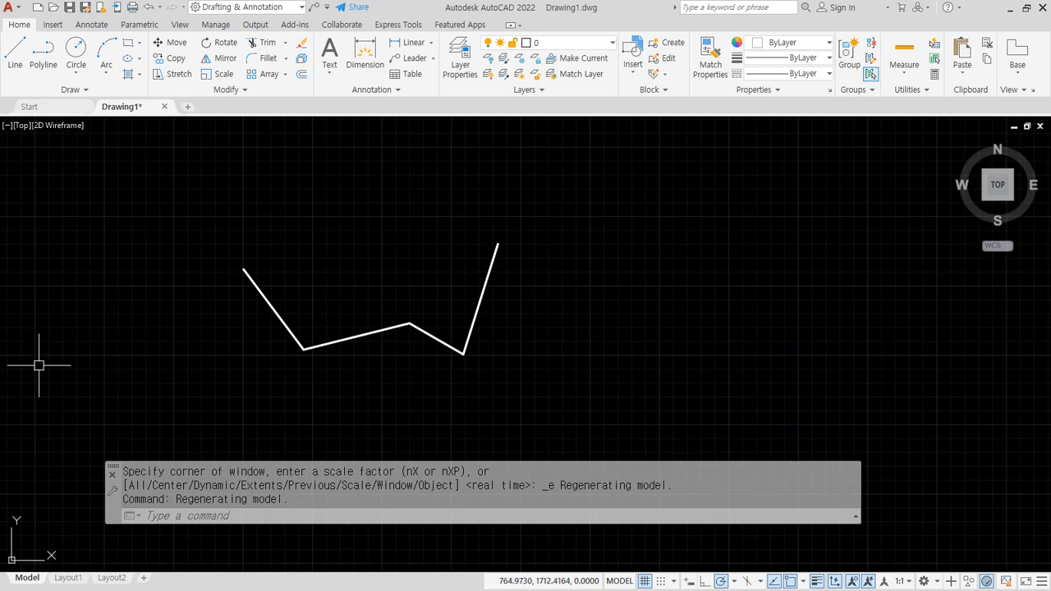
- Switch to the Notepad notes and add an indented line "휠을 돌리면 Zoom in / Zoom out" below "화면 축소 확대 Zoom (Z)"
key(alt+Tab)
click(535, 383)
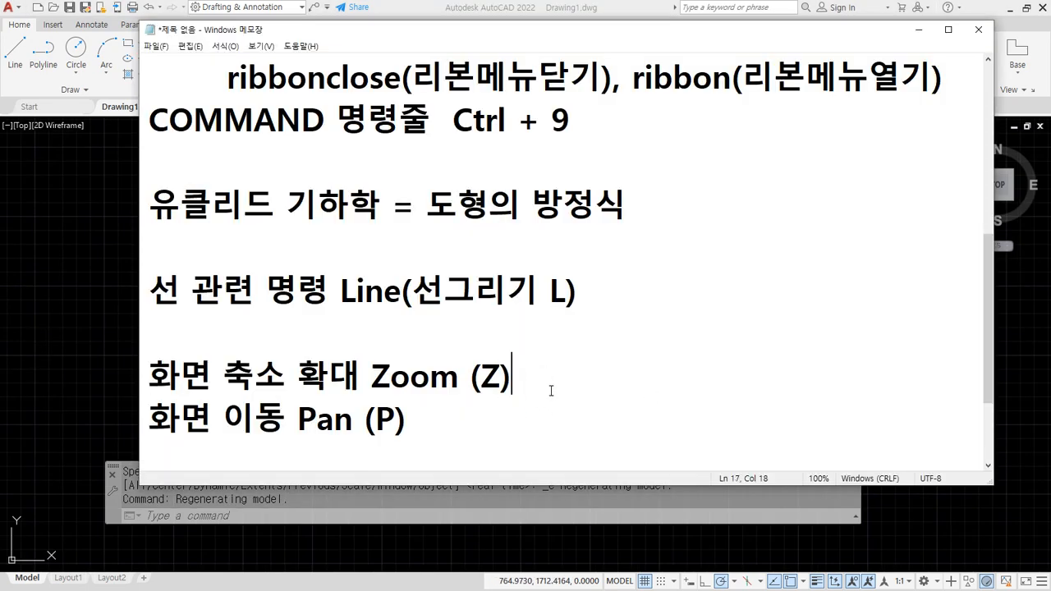
key(Return)
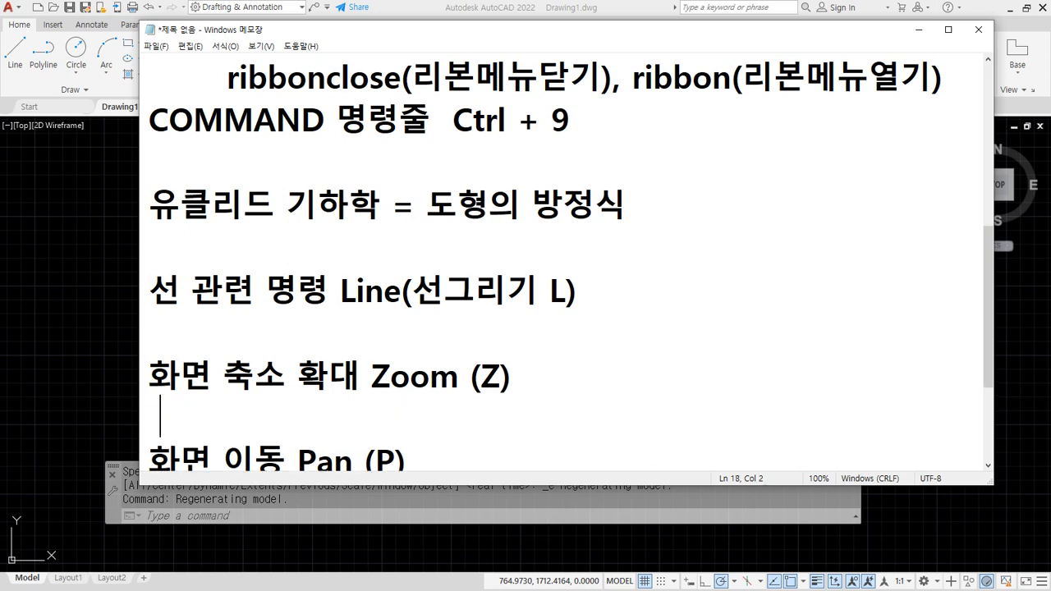
text(휠)
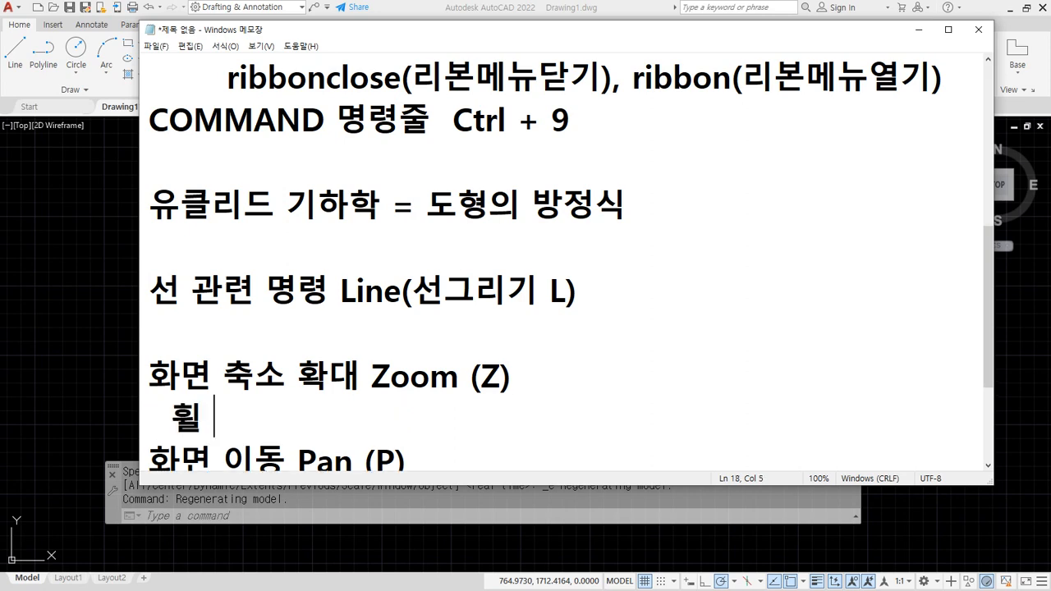
key(BackSpace)
text(을 돌ㄹ)
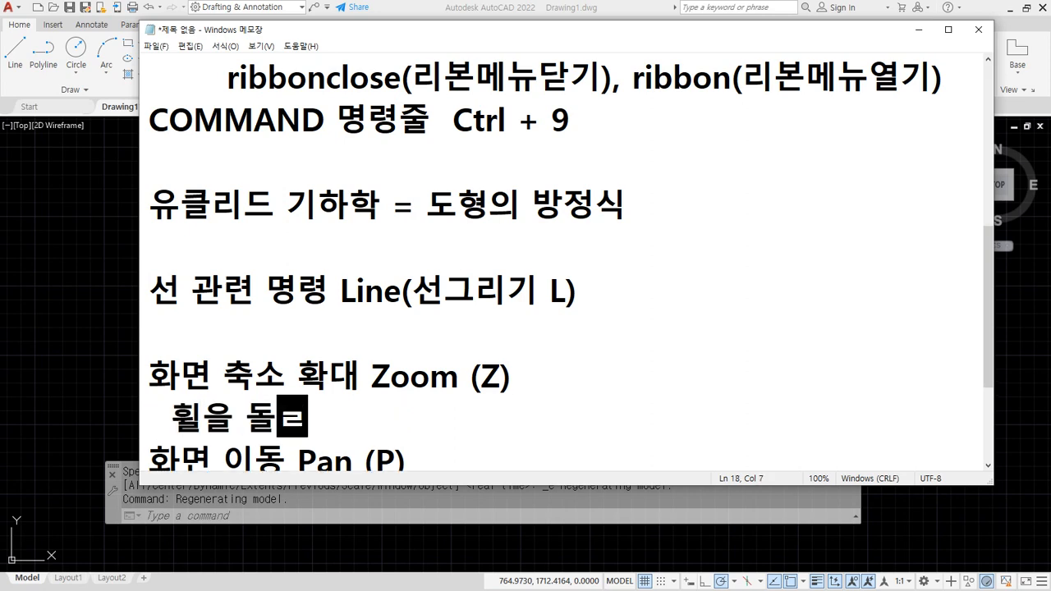
text(리면 Z)
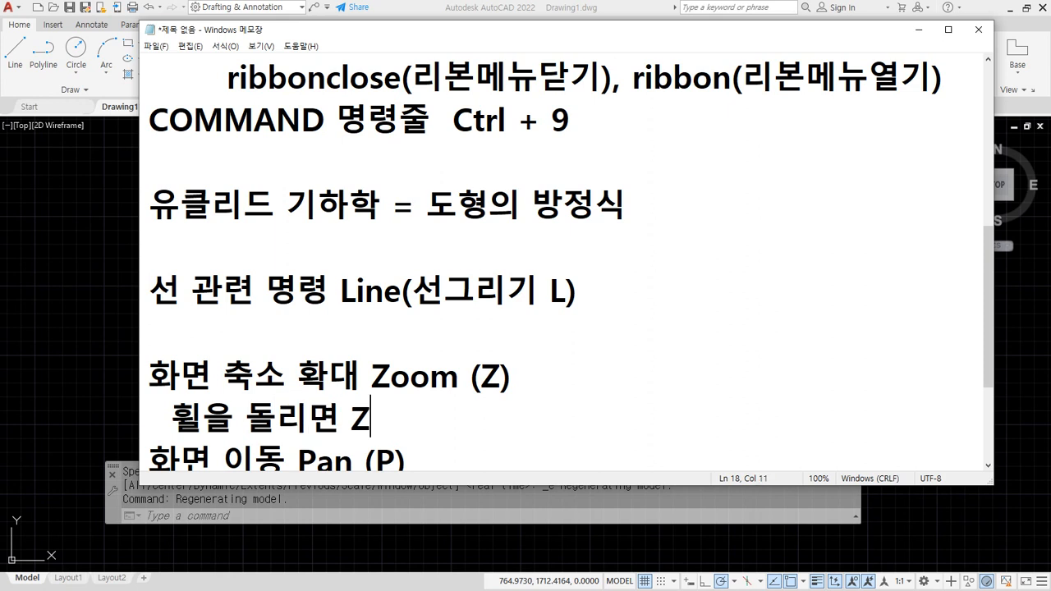
text(oio)
key(BackSpace)
key(BackSpace)
text(om in)
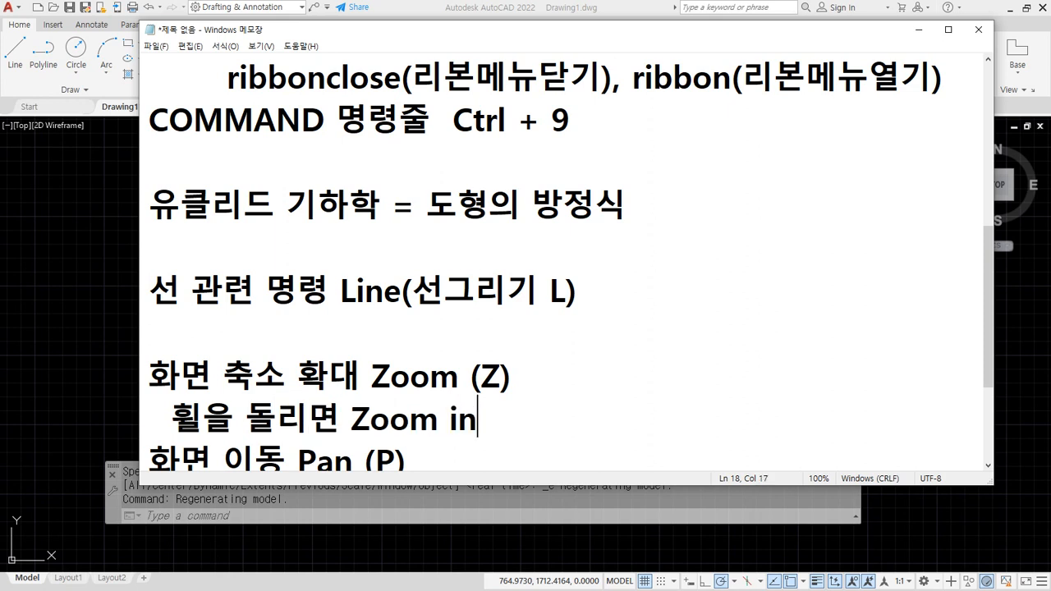
text( / Zoom out)
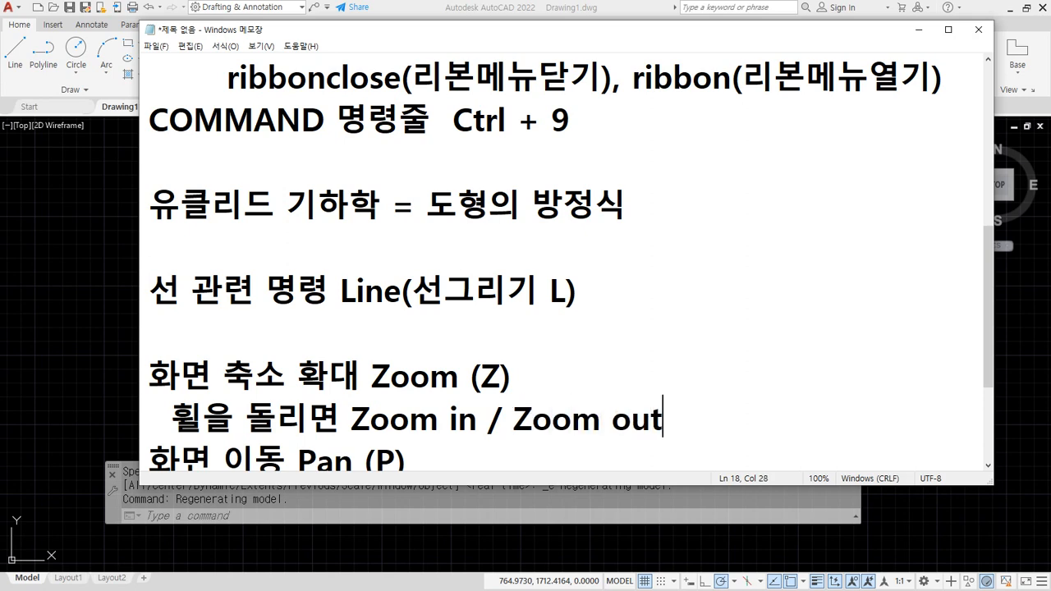
- Add the line "휠을 더블클릭 Zoom Extent (화면 맞춤)" below the Zoom in / Zoom out note
key(Return)
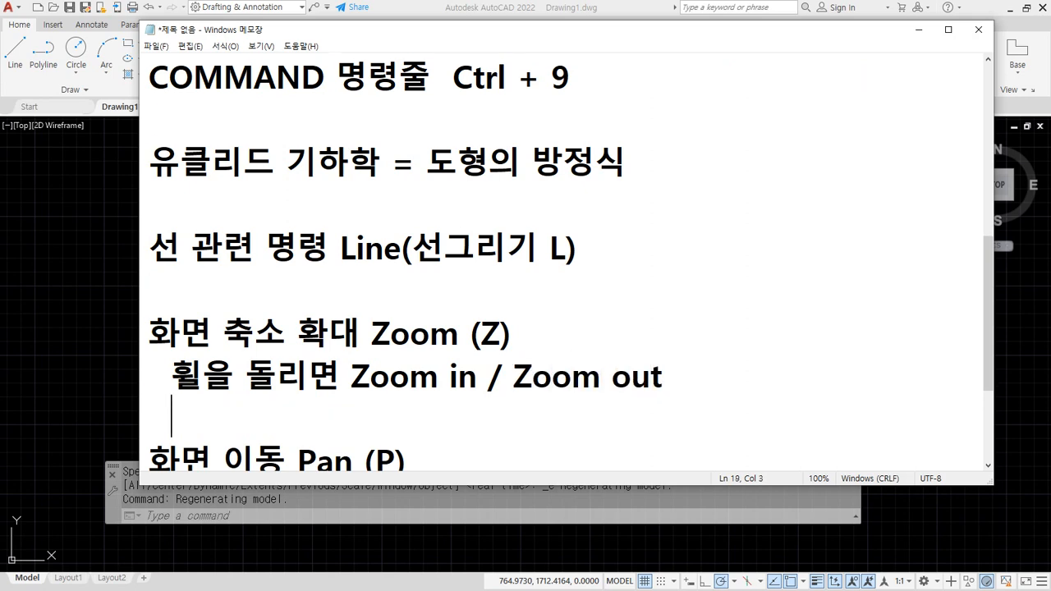
text(휠을 )
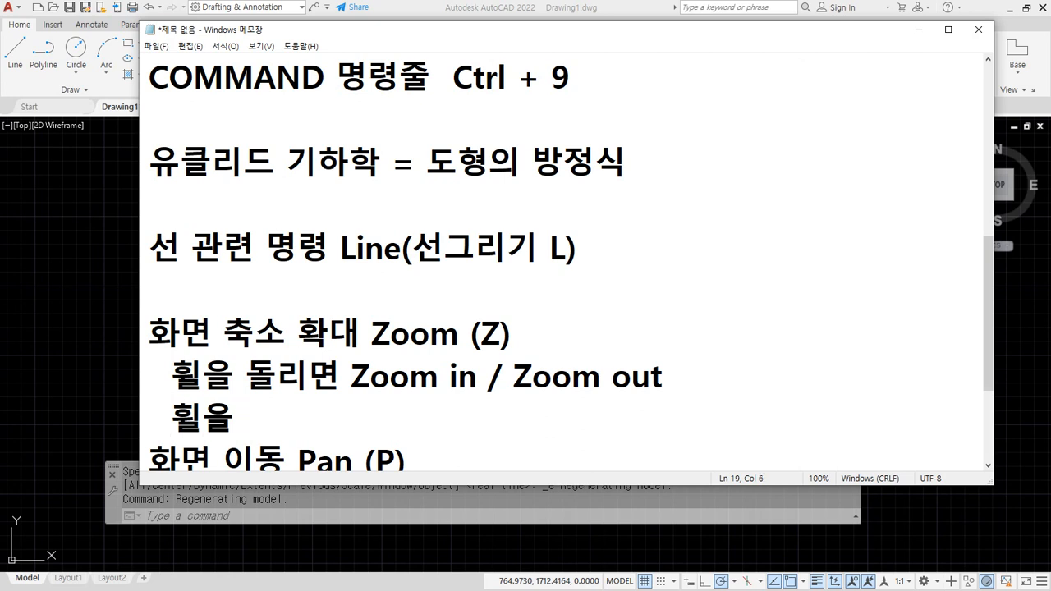
text(덥블클릭 Z)
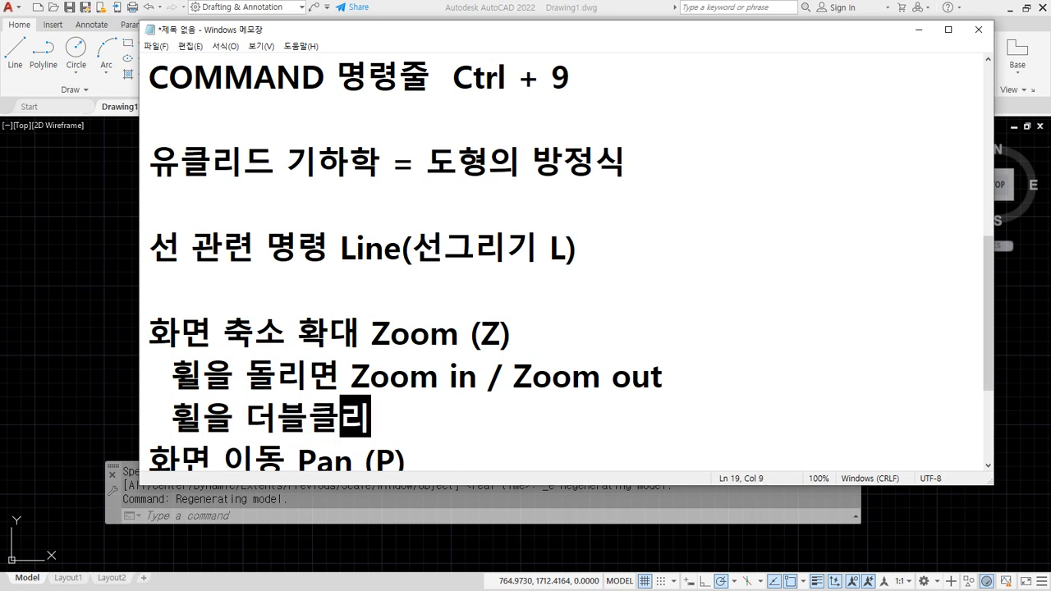
text(oom)
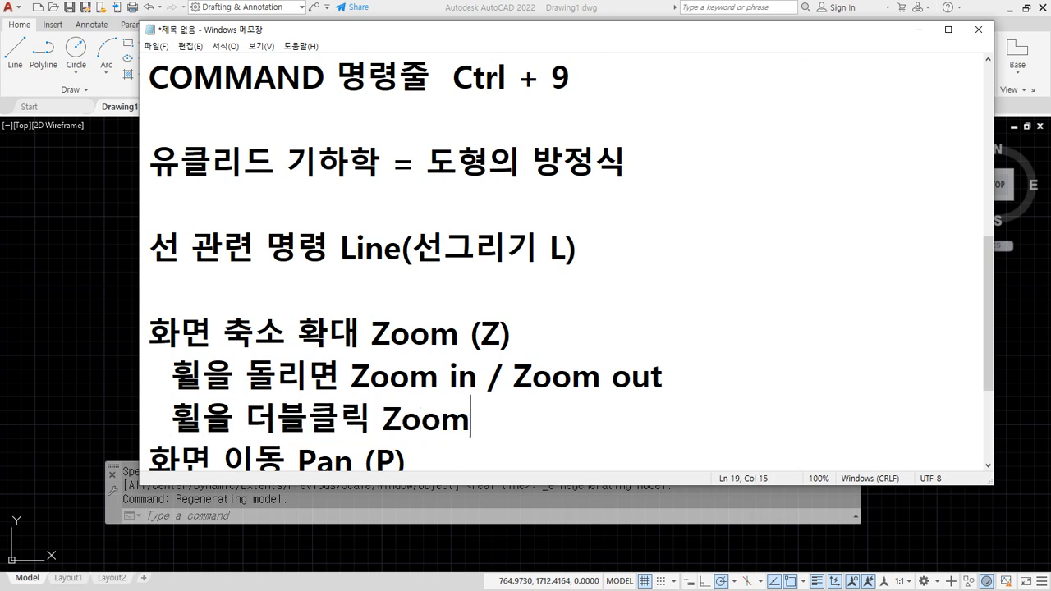
text( Extent )
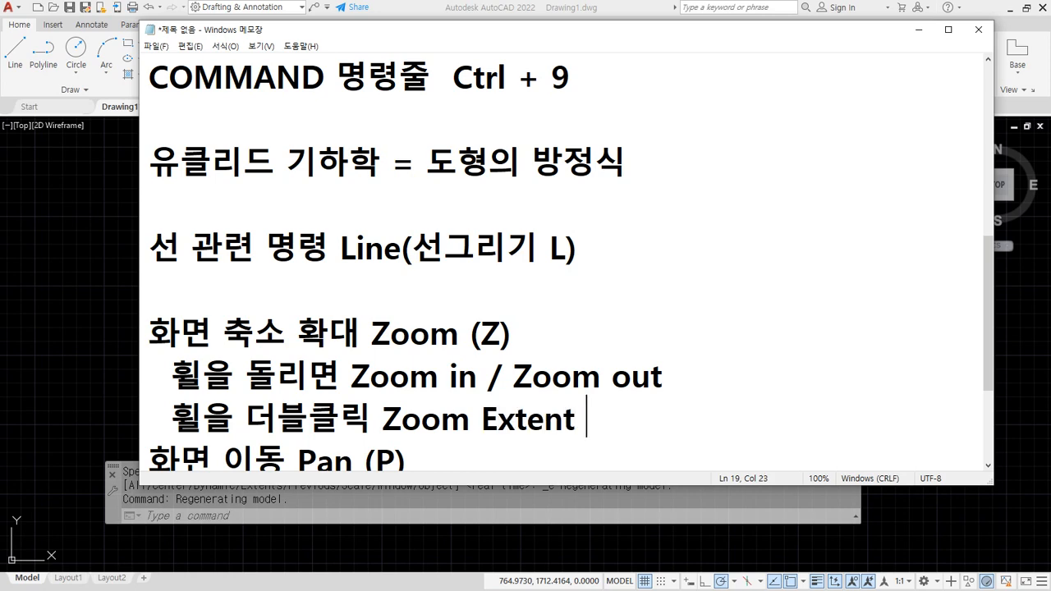
text((화면 맞춤))
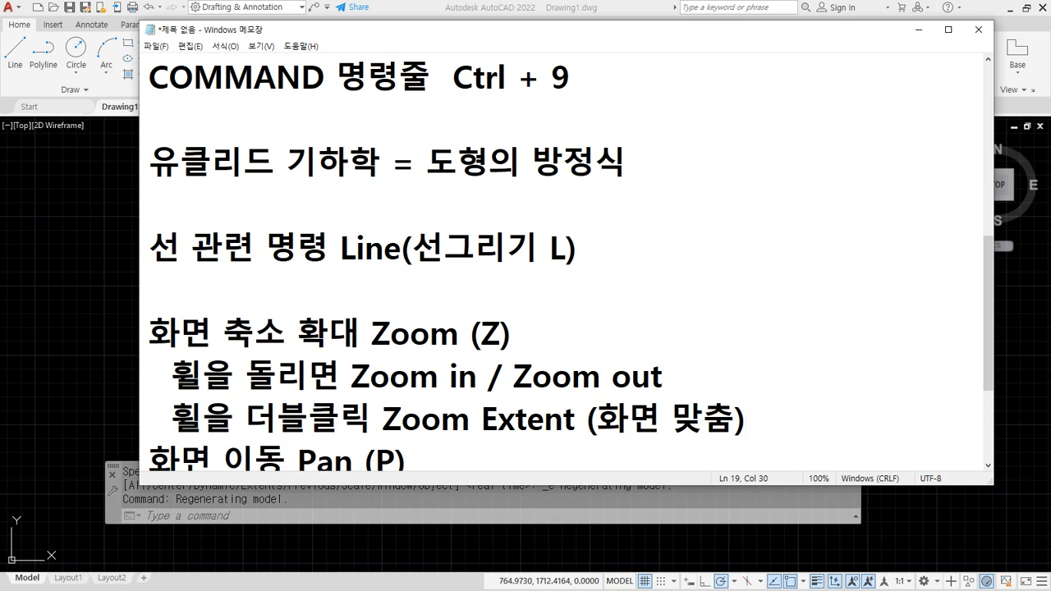
- Add an indented line "휠을 드래그 Pan" below "화면 이동 Pan (P)"
key(Down)
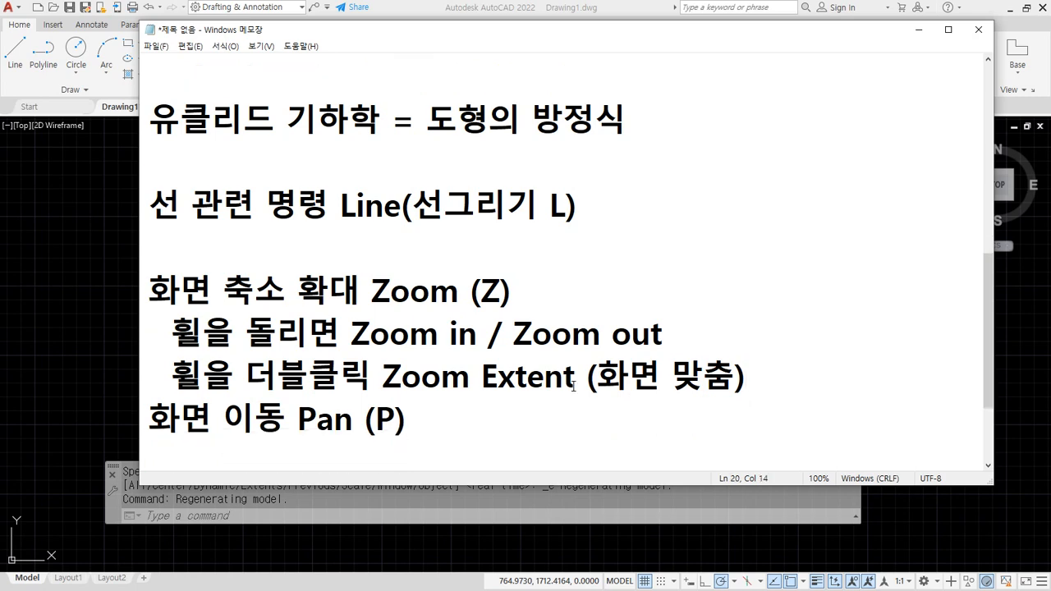
key(Return)
text(gnl)
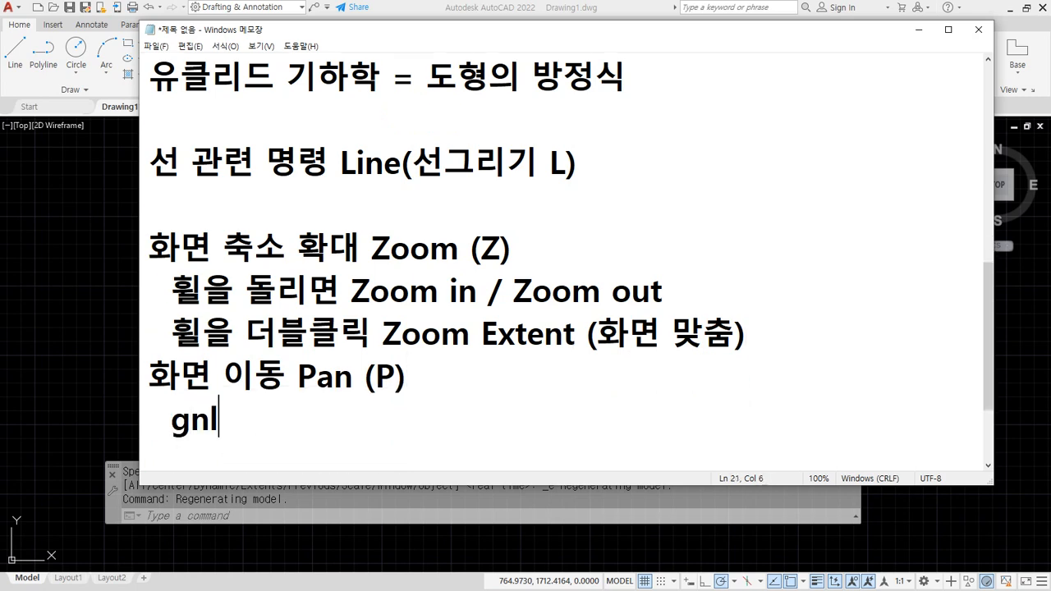
key(BackSpace)
key(BackSpace)
text(휠)
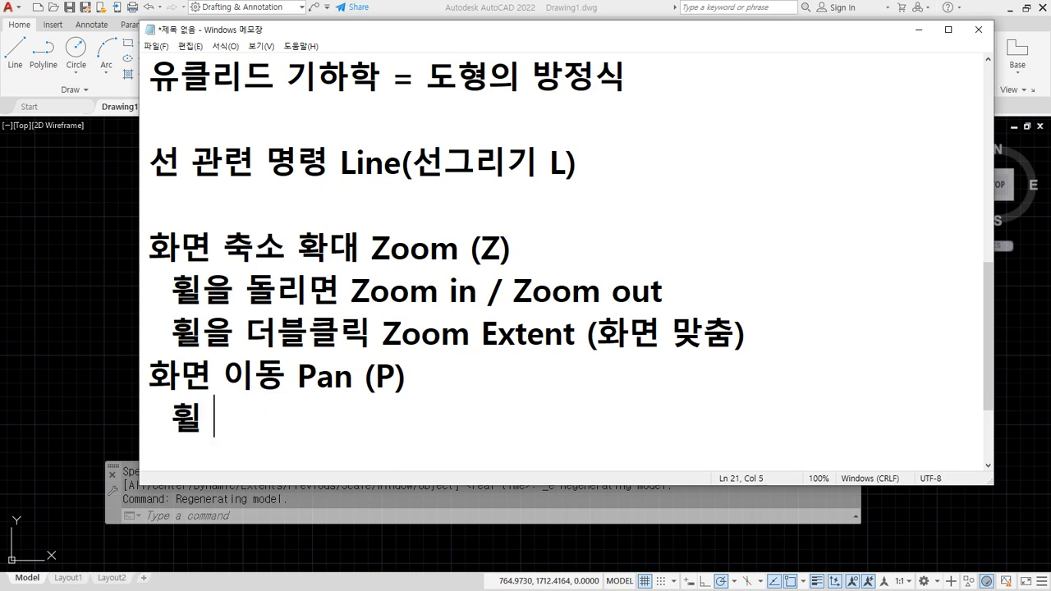
text(을 드래그)
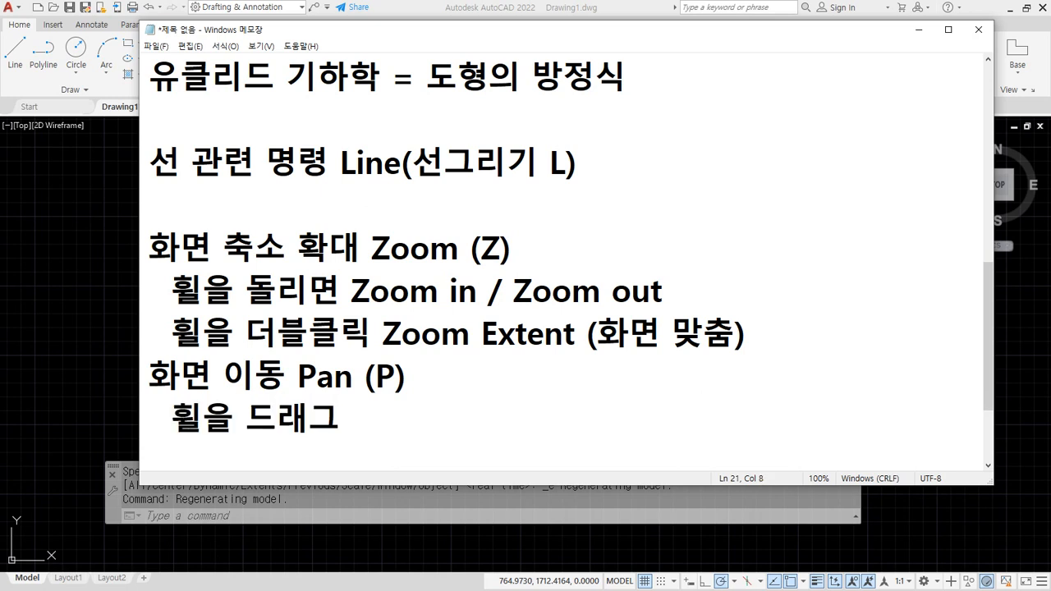
key(Hangul)
text(PA)
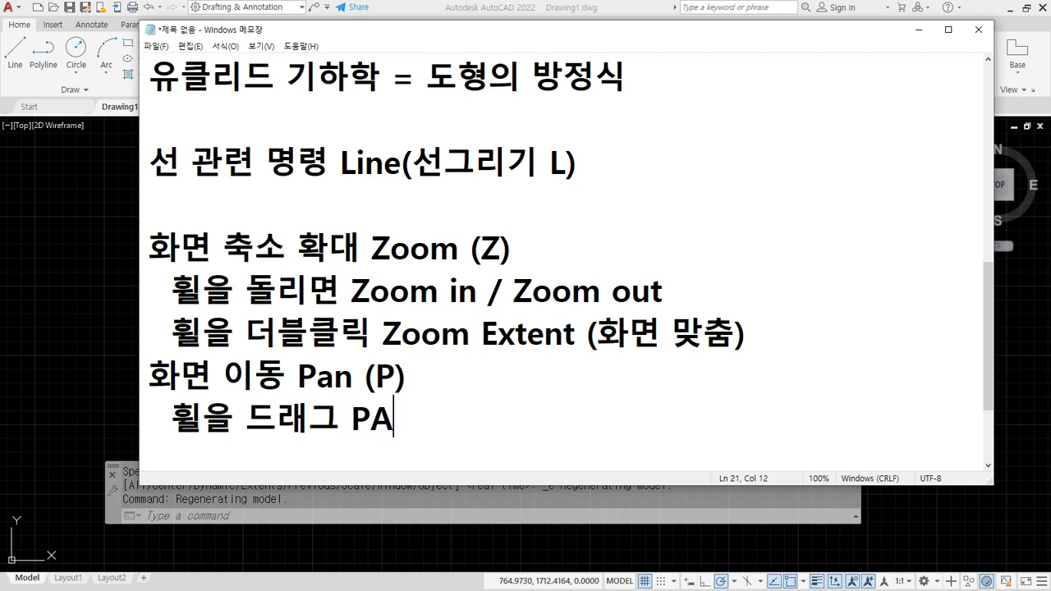
key(BackSpace)
text(an)
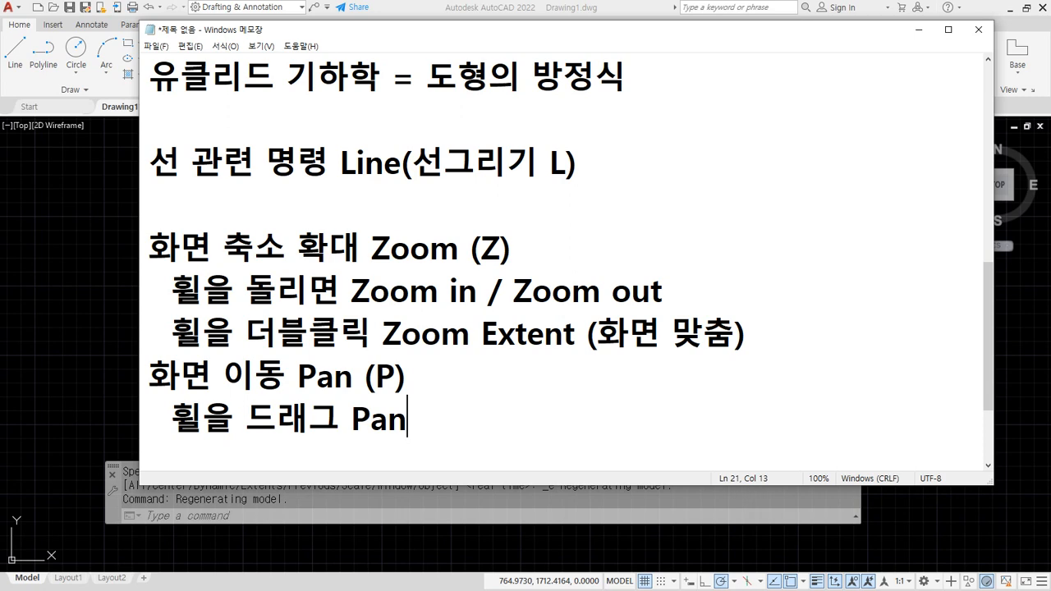
- Return to the AutoCAD drawing and zoom in and out around the zigzag's middle peak
click(516, 3)
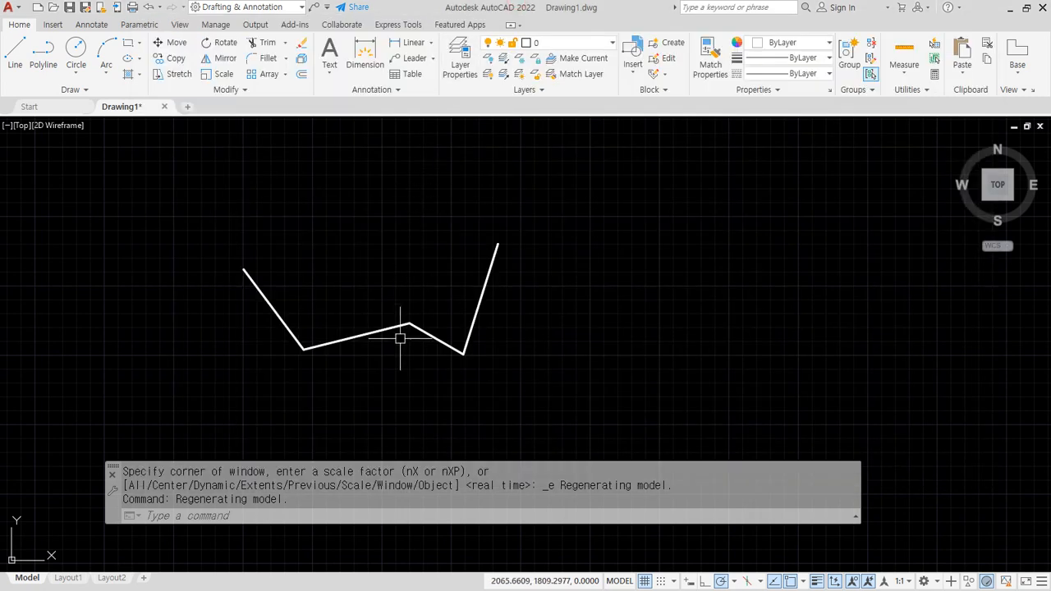
scroll(400, 333, up, 8)
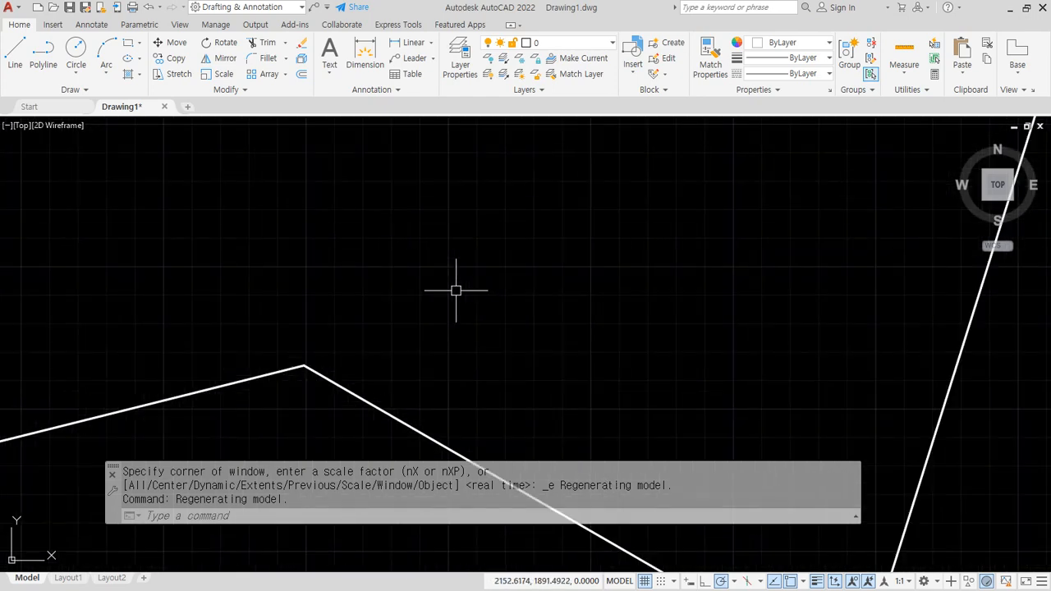
scroll(304, 360, up, 2)
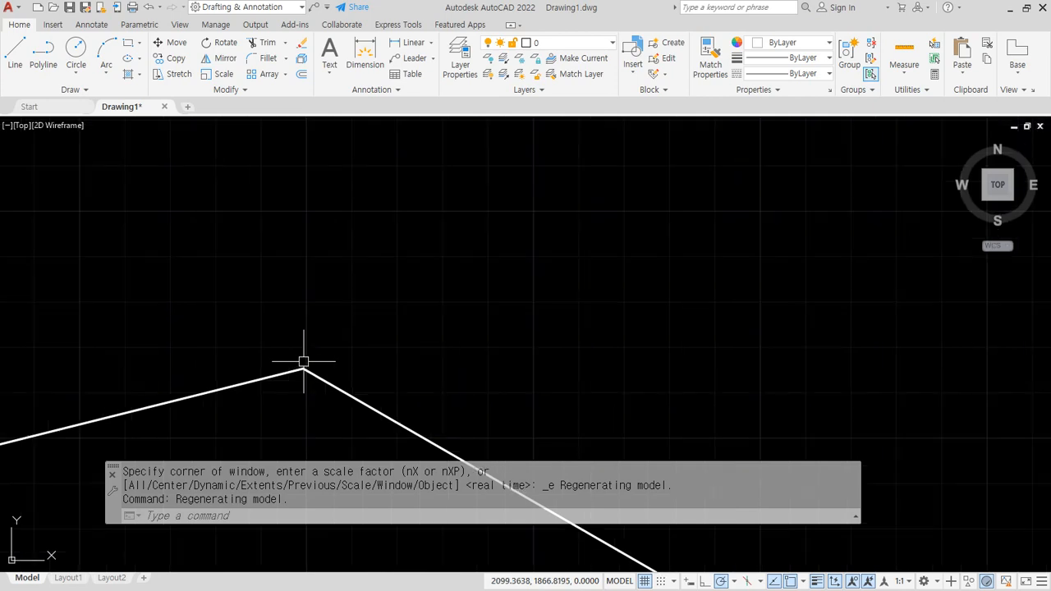
scroll(309, 349, down, 5)
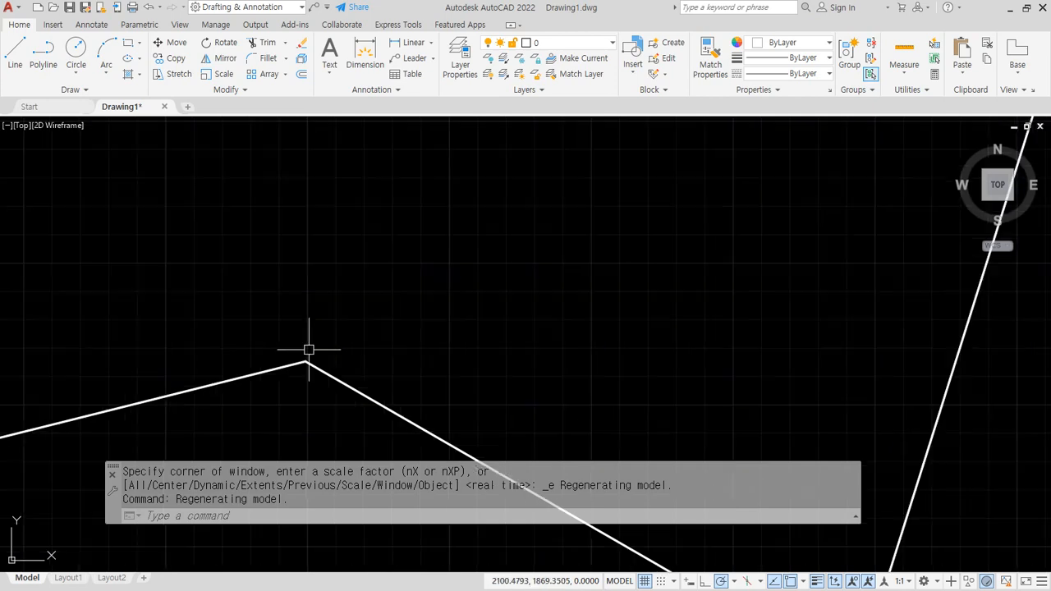
- Pan the zigzag toward the middle of the view and zoom in and out on it repeatedly
scroll(254, 354, down, 5)
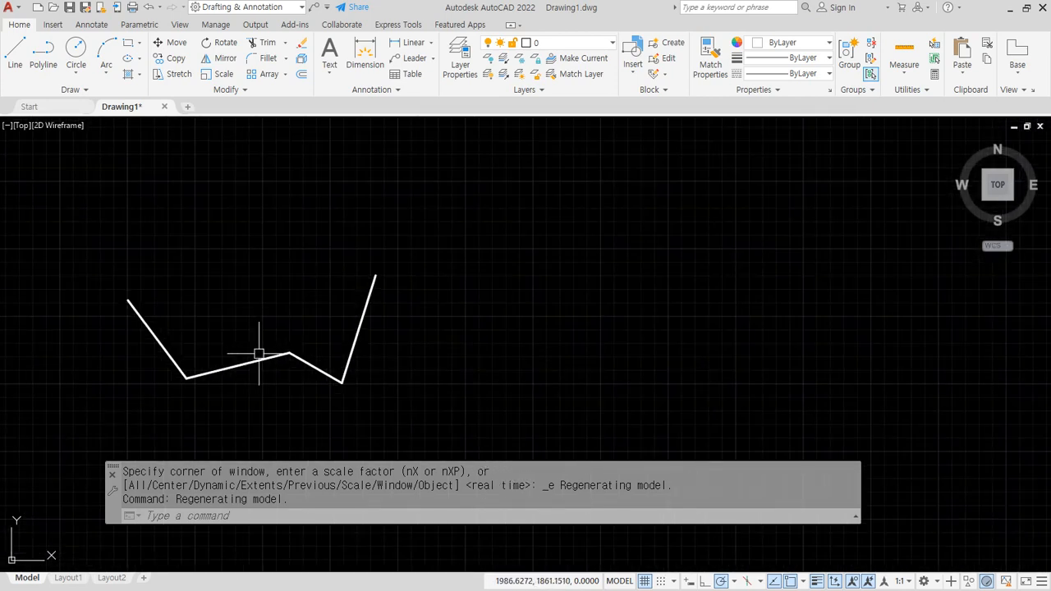
middle_drag(241, 357, 370, 312)
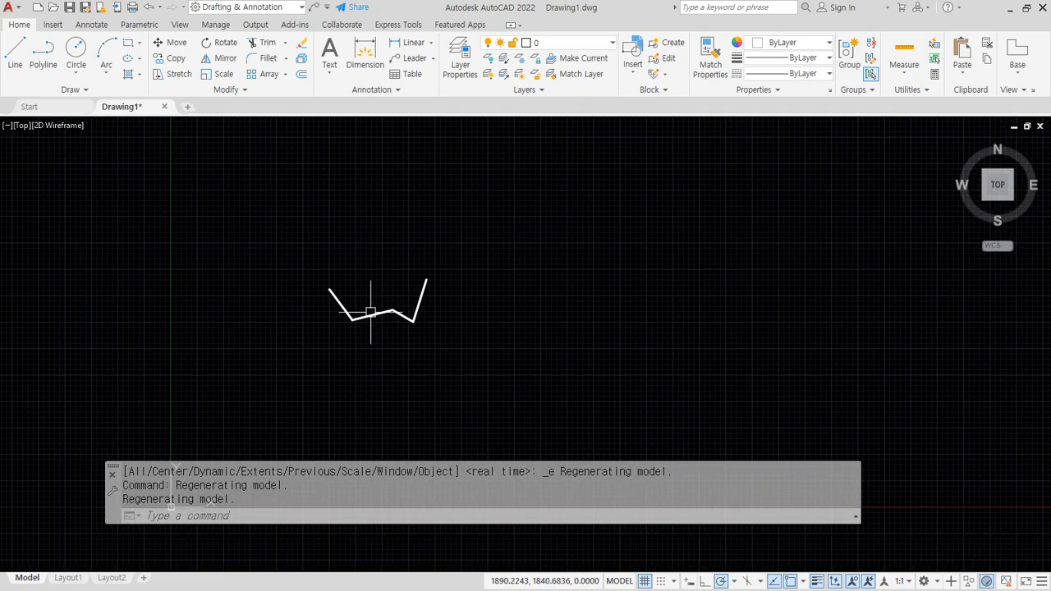
scroll(370, 312, up, 6)
scroll(370, 312, down, 6)
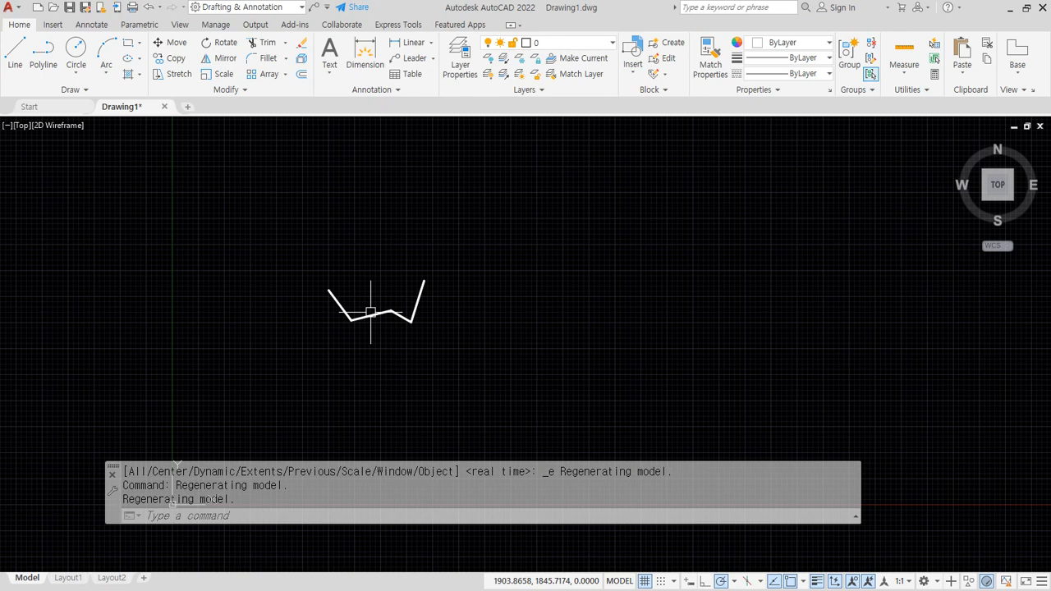
scroll(370, 312, up, 8)
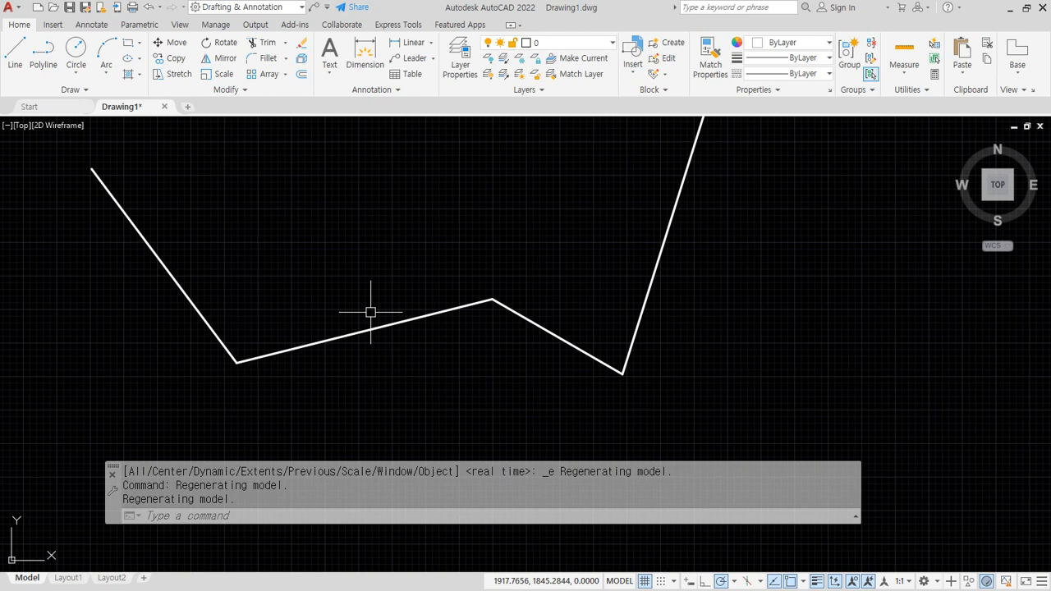
scroll(370, 312, down, 8)
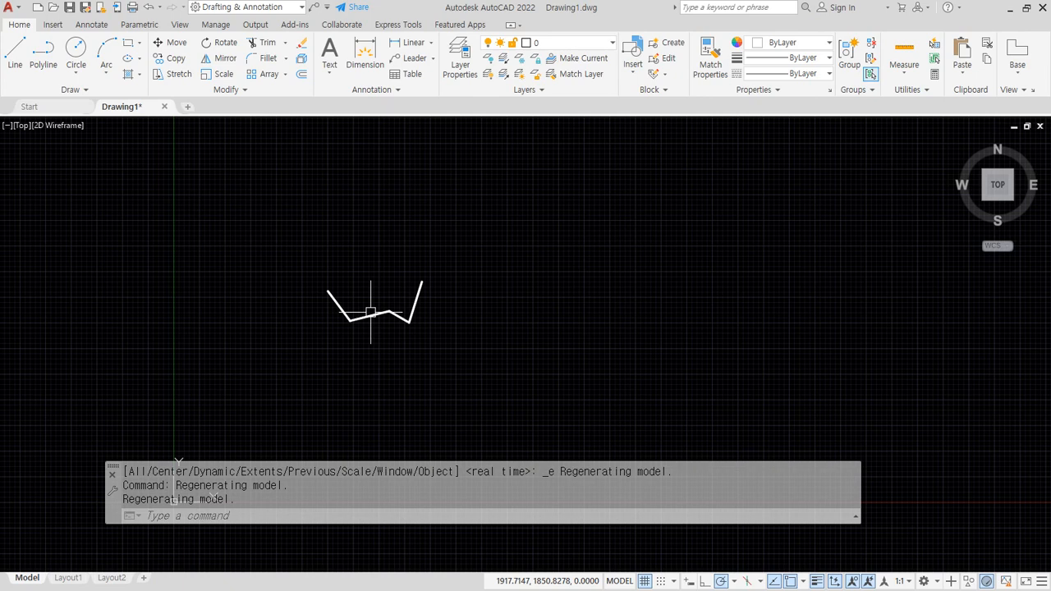
- Switch to the Notepad notes, extend the wheel-rotation note to "Zoom in(화면 확대) / Zoom out(화면 축소)", and widen the window to fit it
key(alt+Tab)
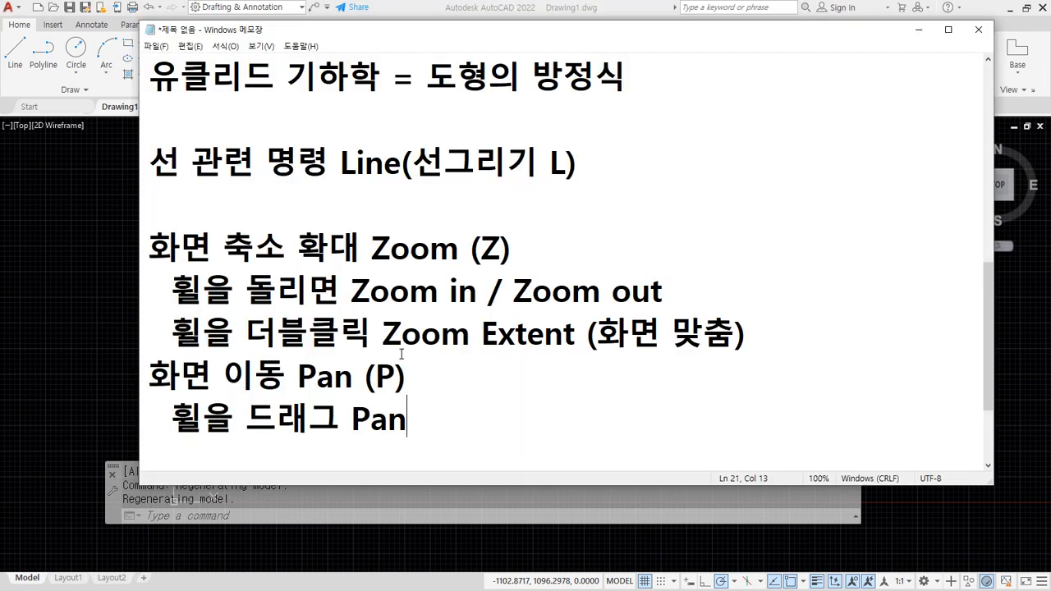
click(476, 291)
text(()
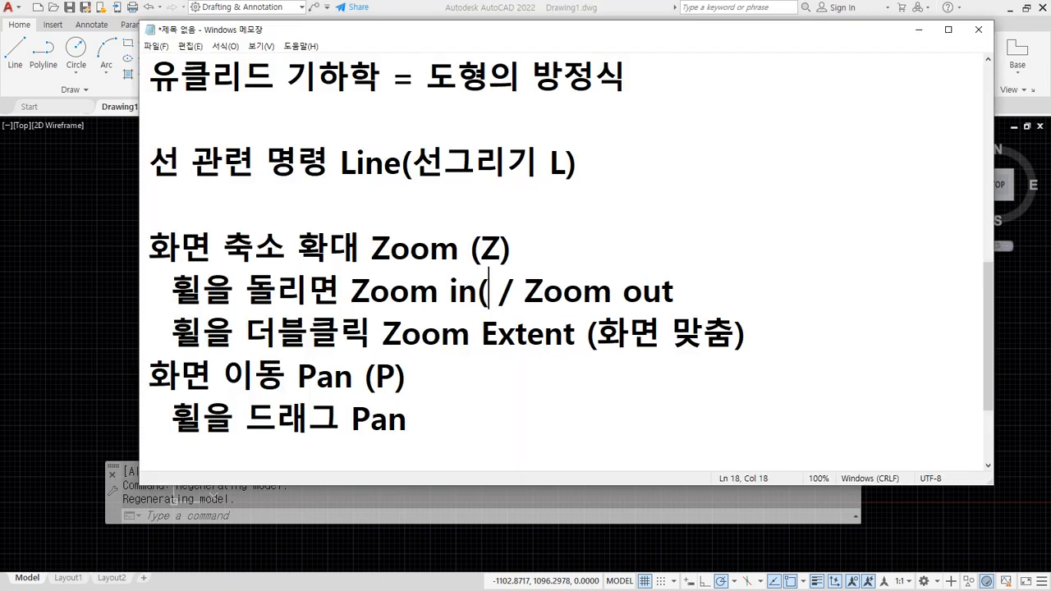
text(화면 확대))
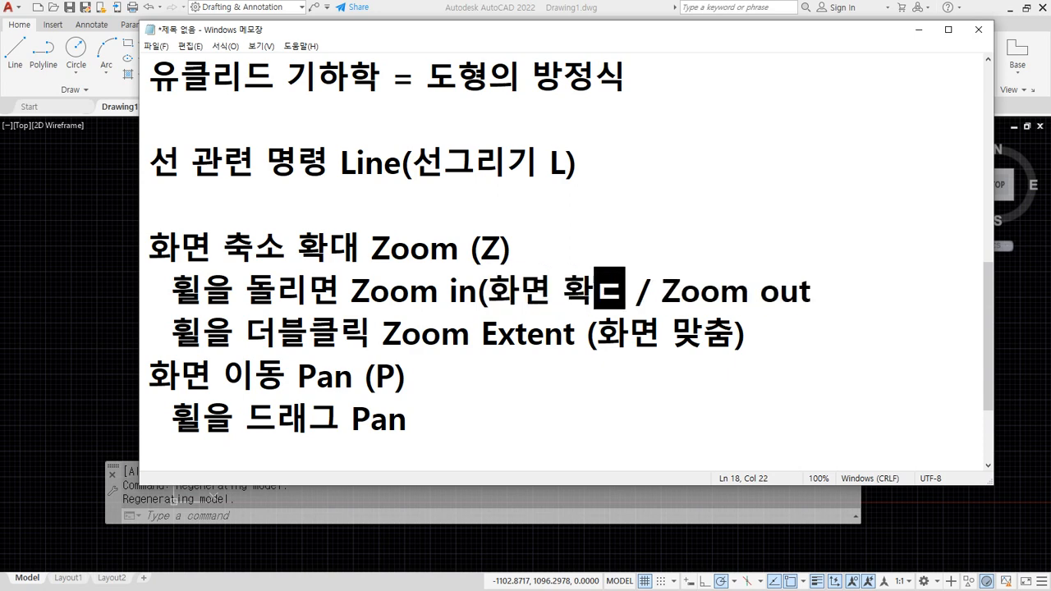
key(End)
text((화면 )
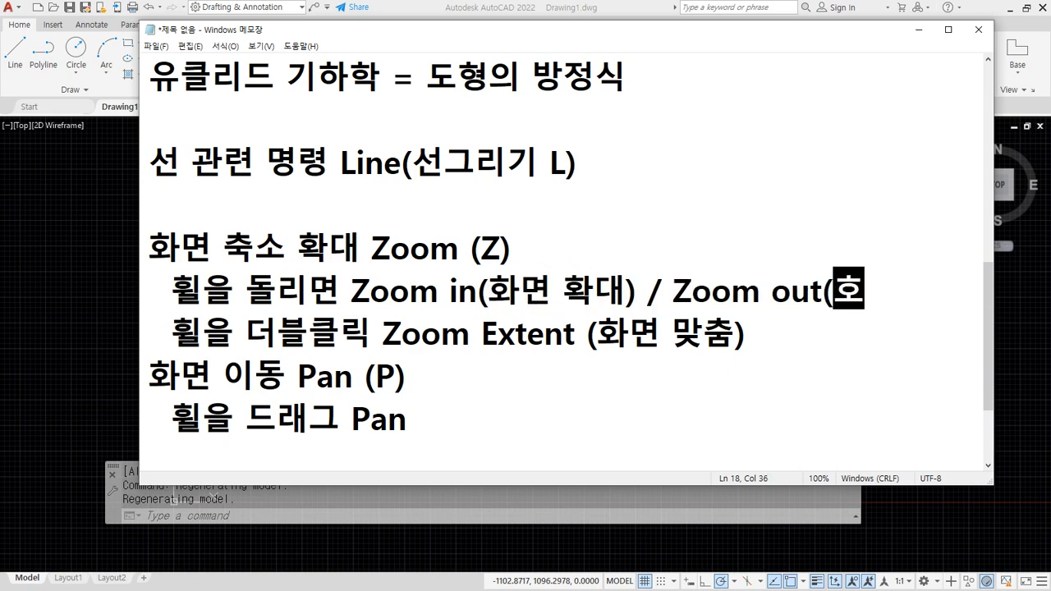
text(축소))
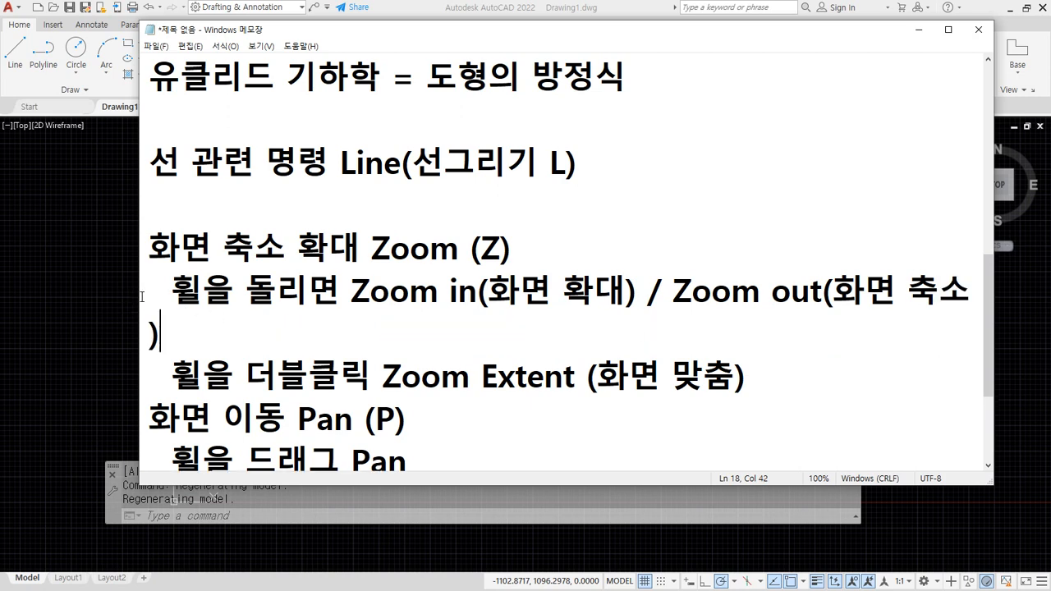
drag(139, 297, 89, 297)
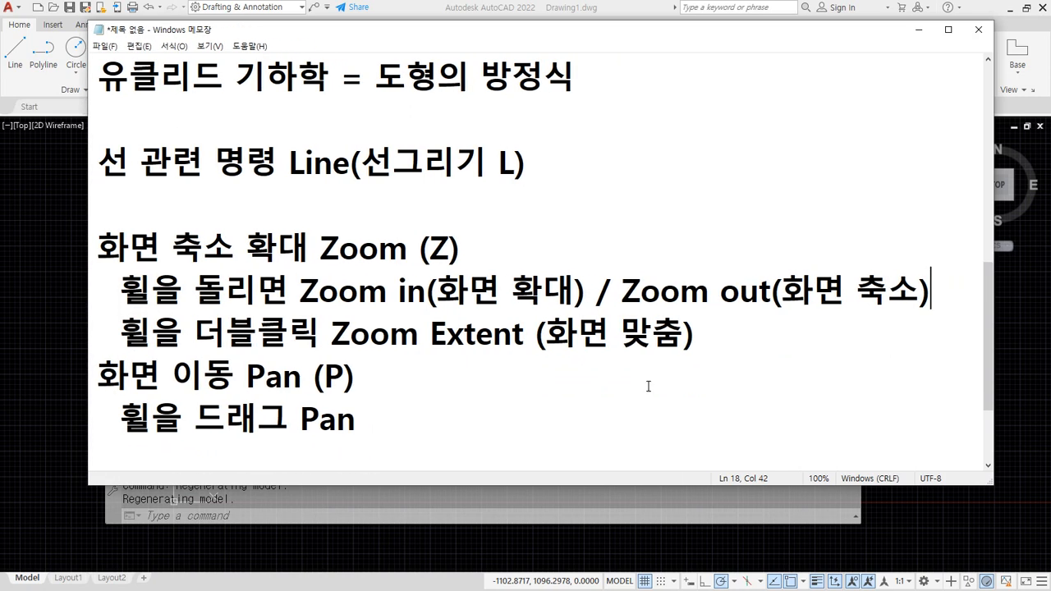
- Add "(화면 이동)" after "휠을 드래그 Pan" in the notes
click(651, 384)
click(409, 418)
text((화)
text(면 이동))
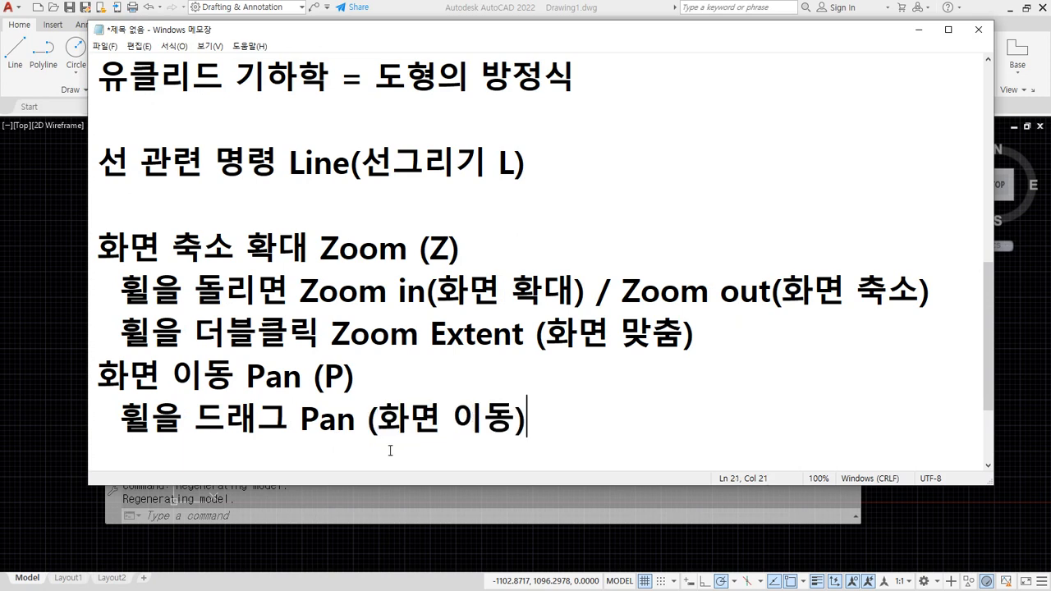
- Insert a new line above "원 관련 명령 Circle(원그리기 C)" in the notes
click(835, 338)
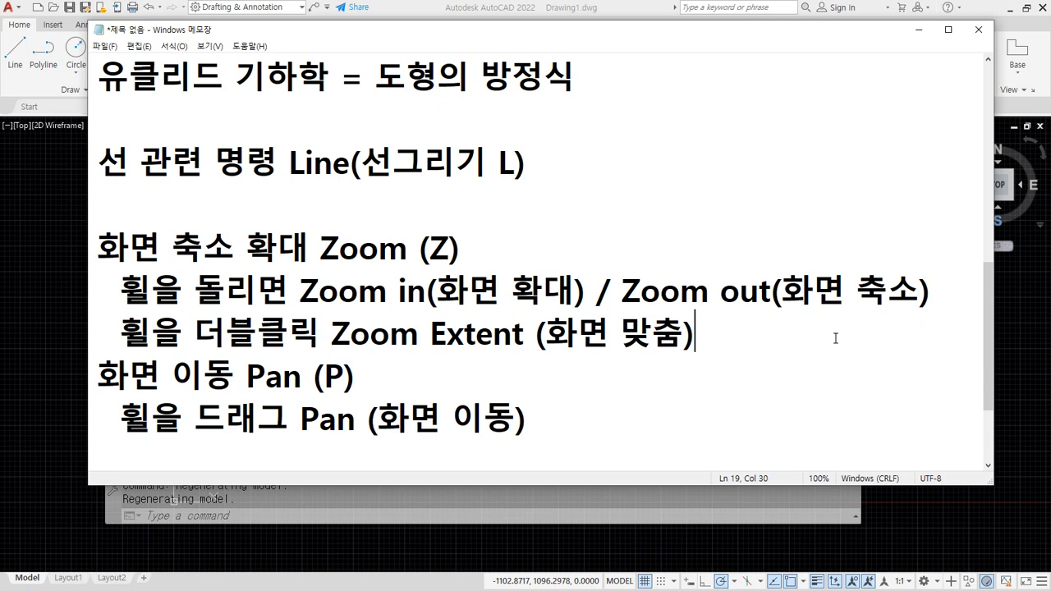
scroll(821, 328, down, 1)
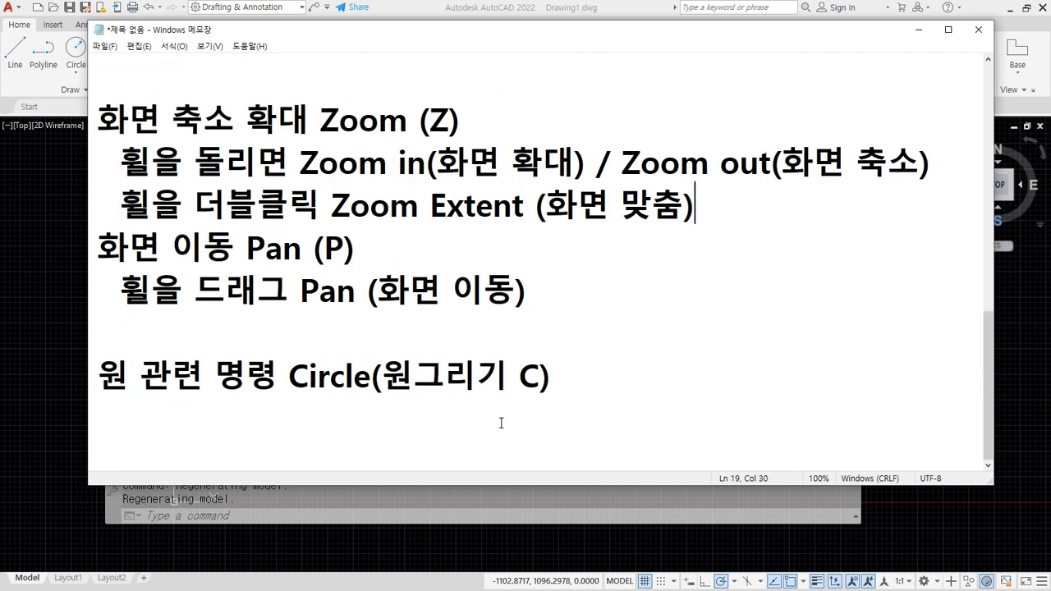
click(428, 343)
key(Return)
text(zoe)
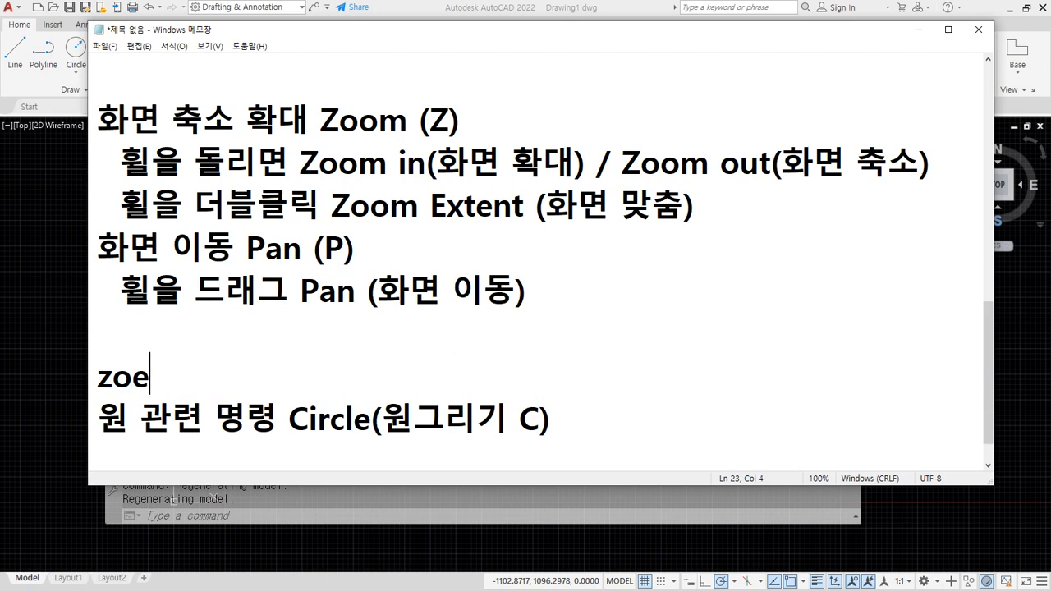
key(BackSpace)
key(BackSpace)
key(BackSpace)
- Write "캐드의 명령어는 한칸 띄우기가 없다." on the new line above the Circle note
text(캐드의 명)
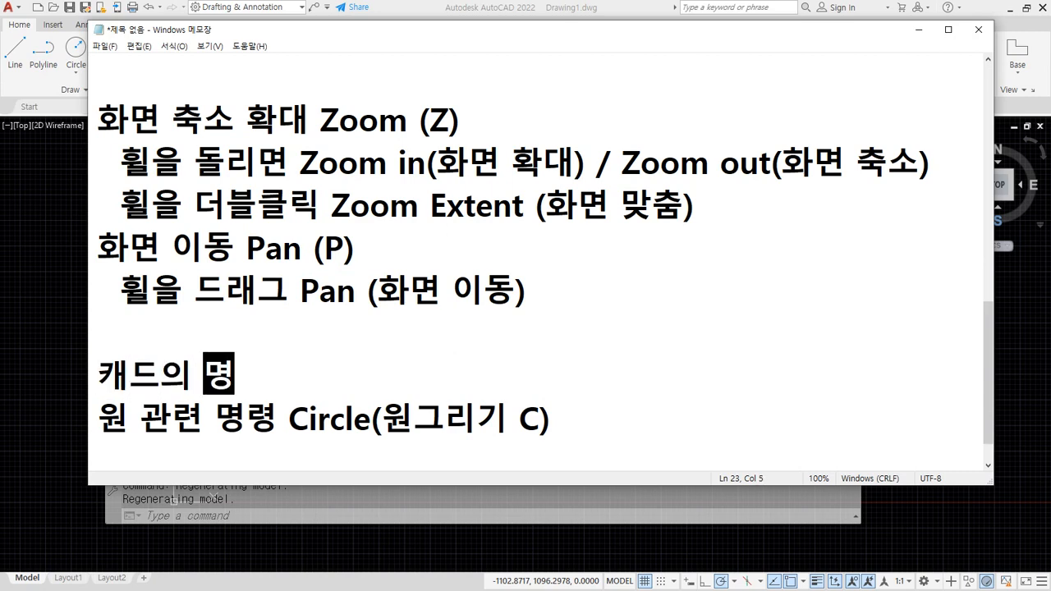
text(령ㅇ어는 한)
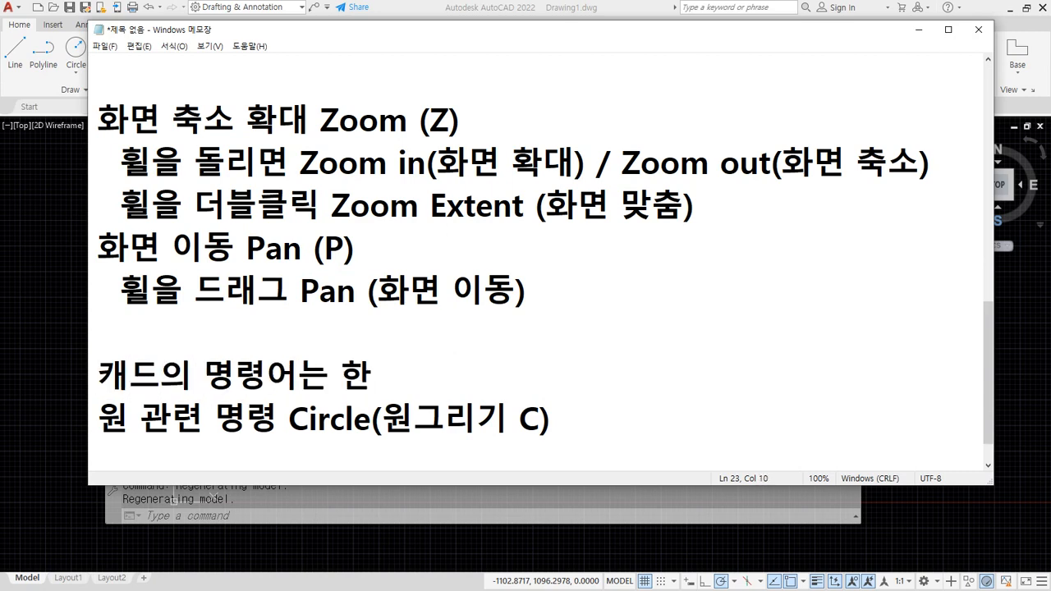
text(칸 띄우)
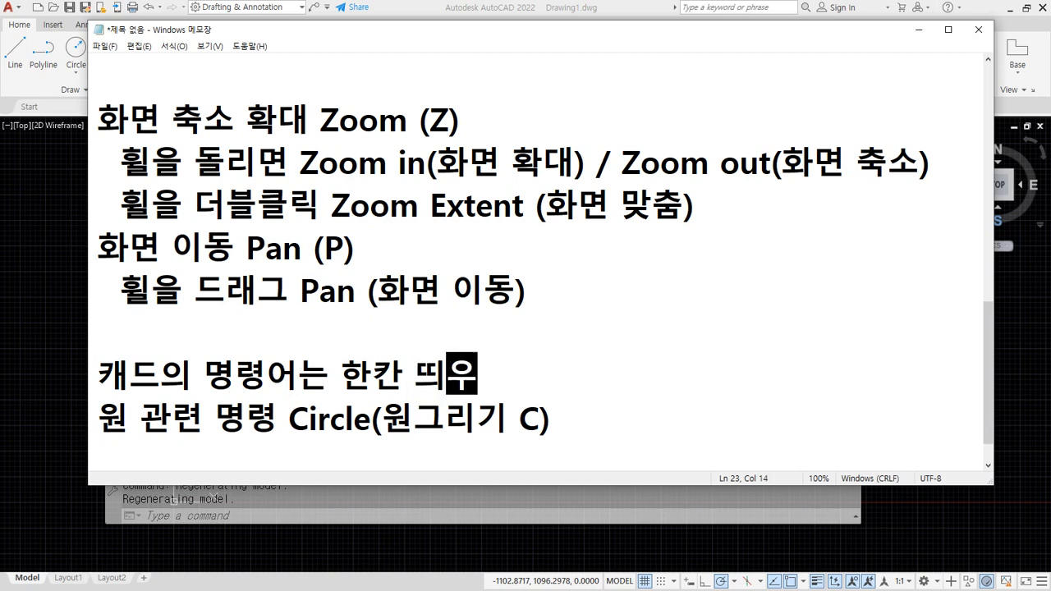
text(긱가 없)
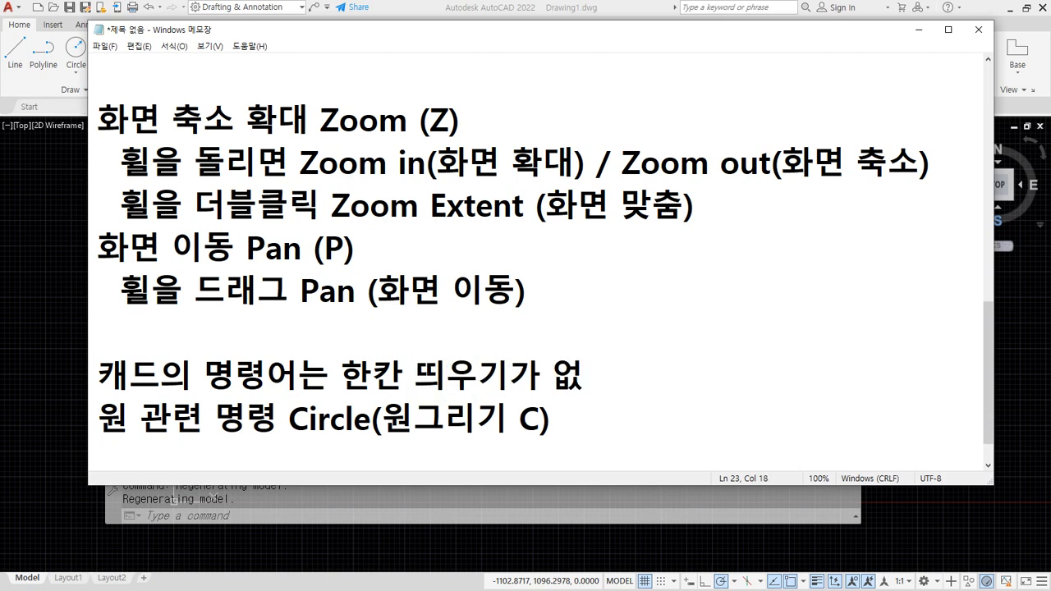
text(다)
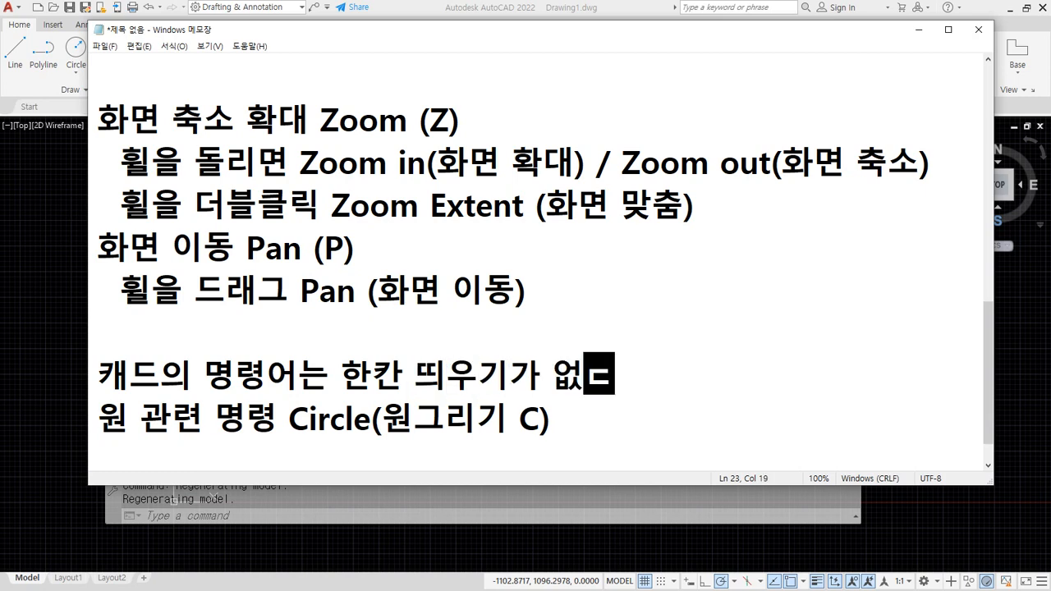
text(. )
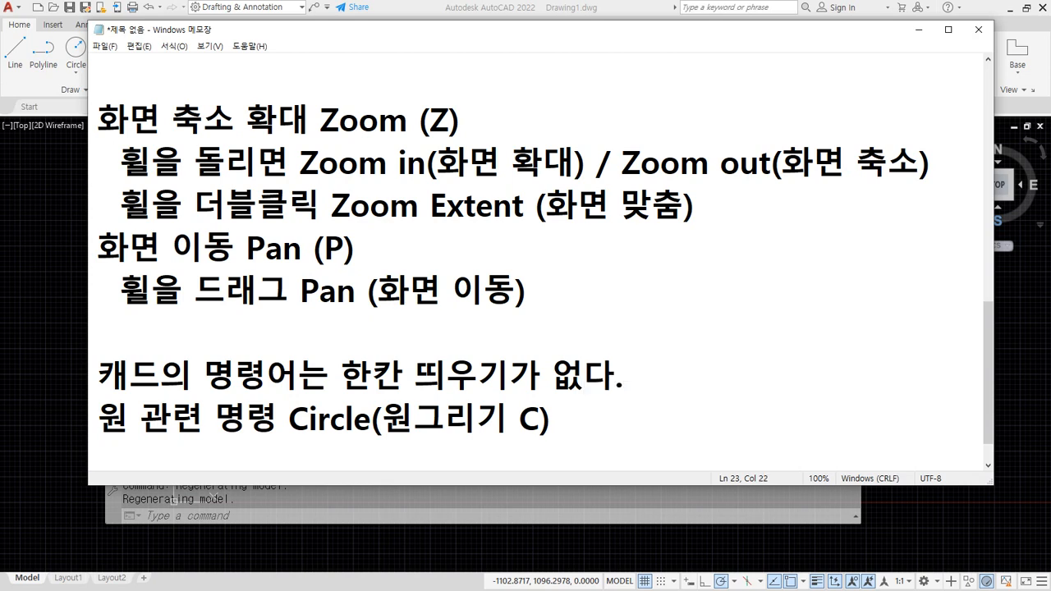
- Add "엔터와 스페이스바가 같은 역활을 한다" on its own line below that sentence, with a blank line before the Circle note
text(엔터와 )
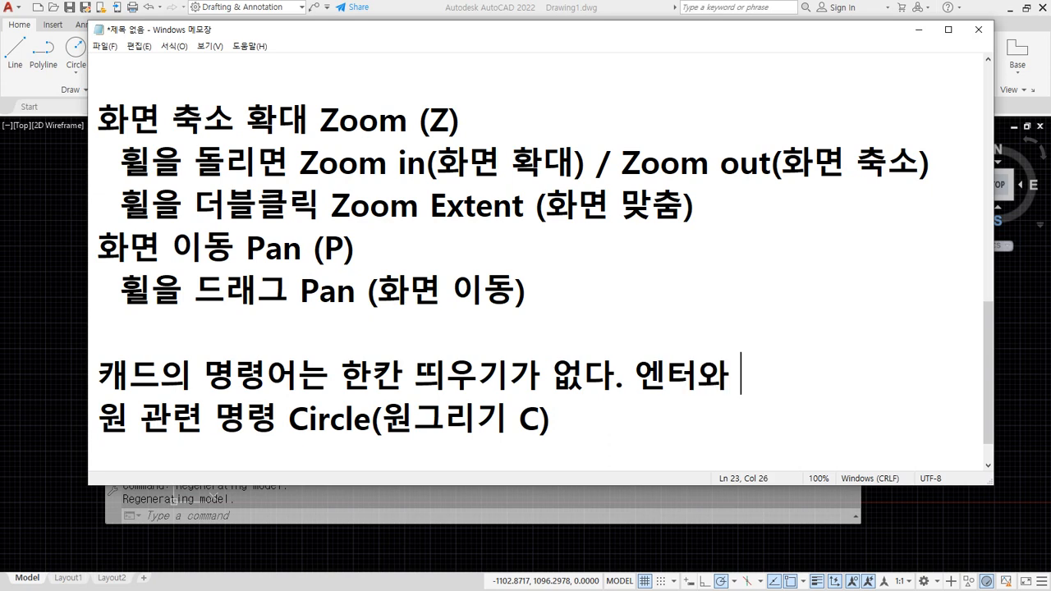
text(스페이스바)
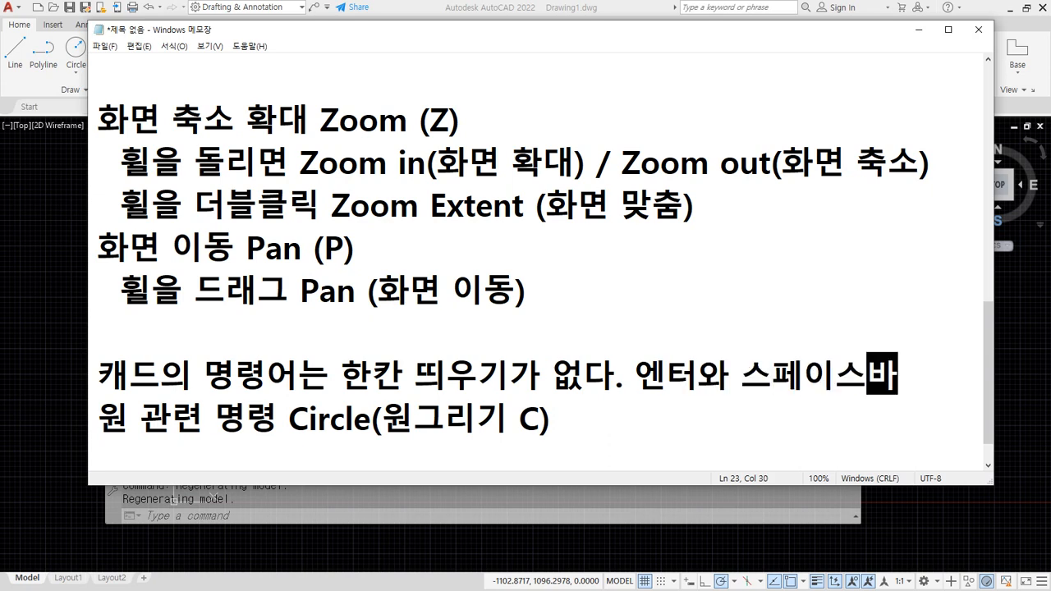
text(가 같은 역ㅎ)
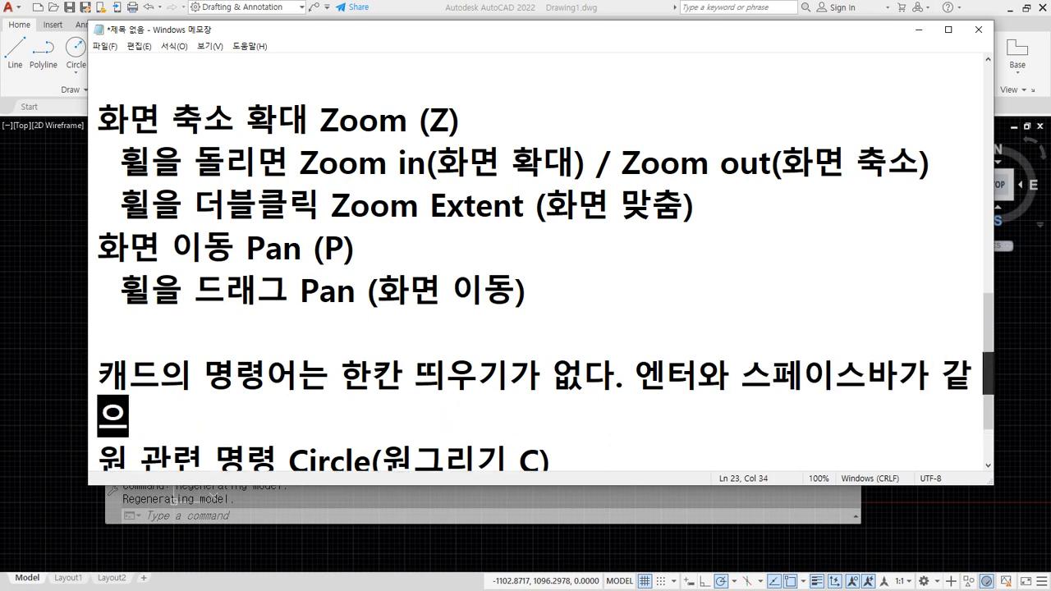
text(할을 한다)
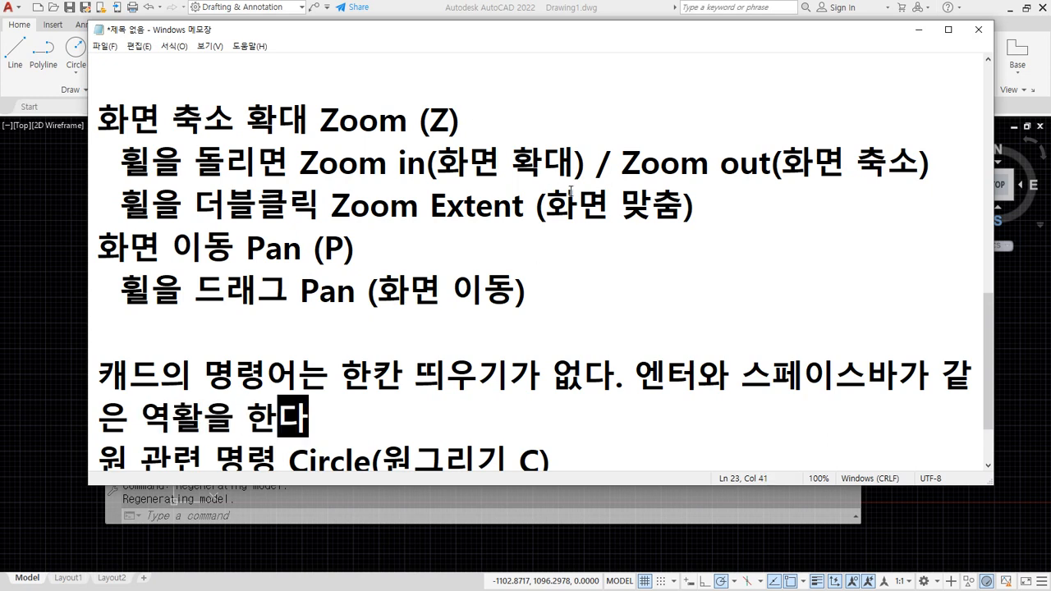
click(640, 376)
key(Return)
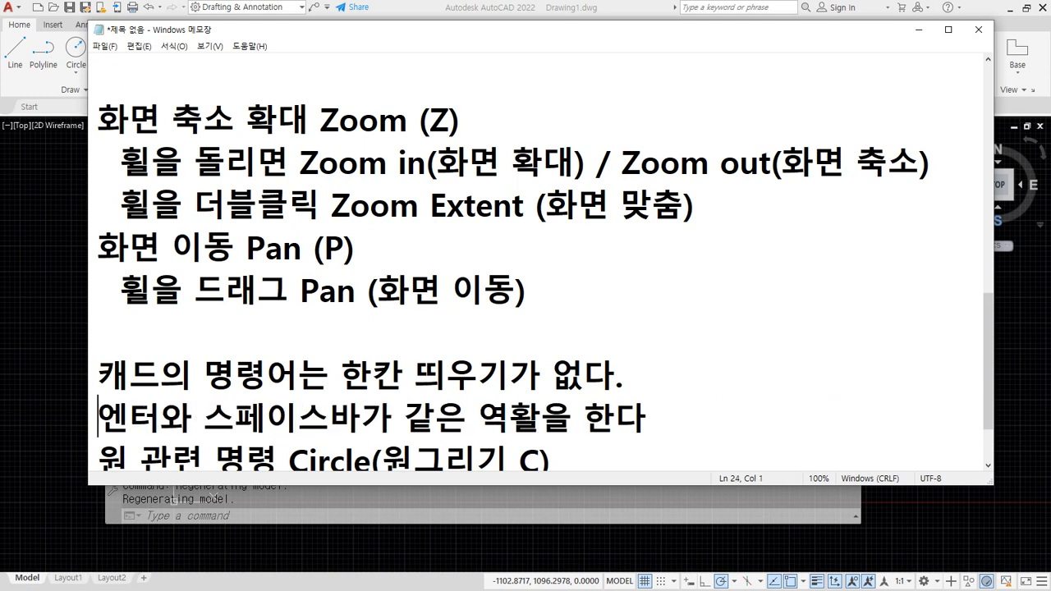
key(BackSpace)
key(End)
key(Return)
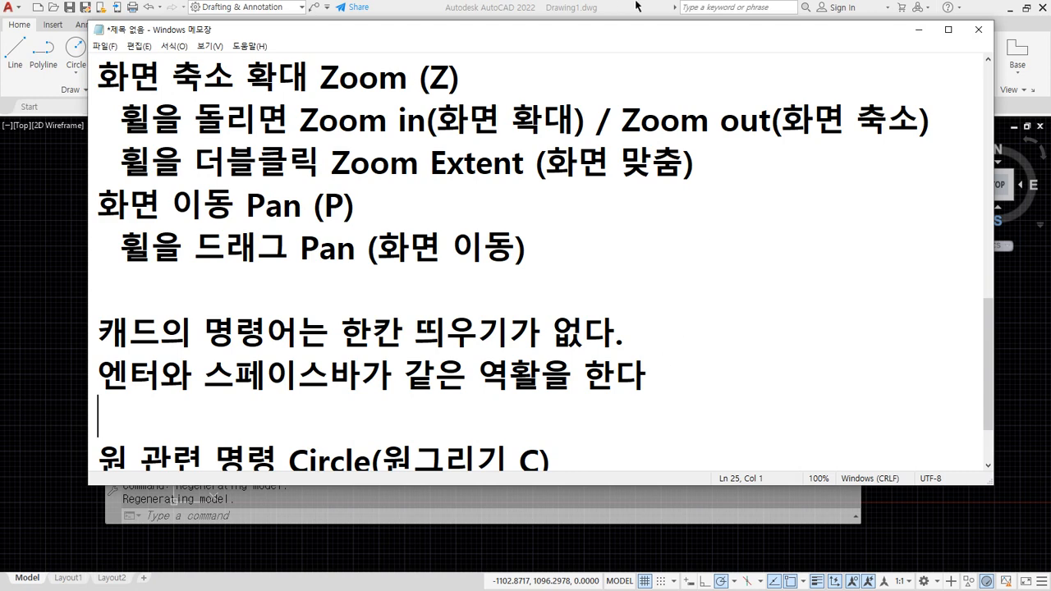
- Switch back to AutoCAD and start the Line command twice with the alias L, cancelling it each time before placing a point
click(561, 7)
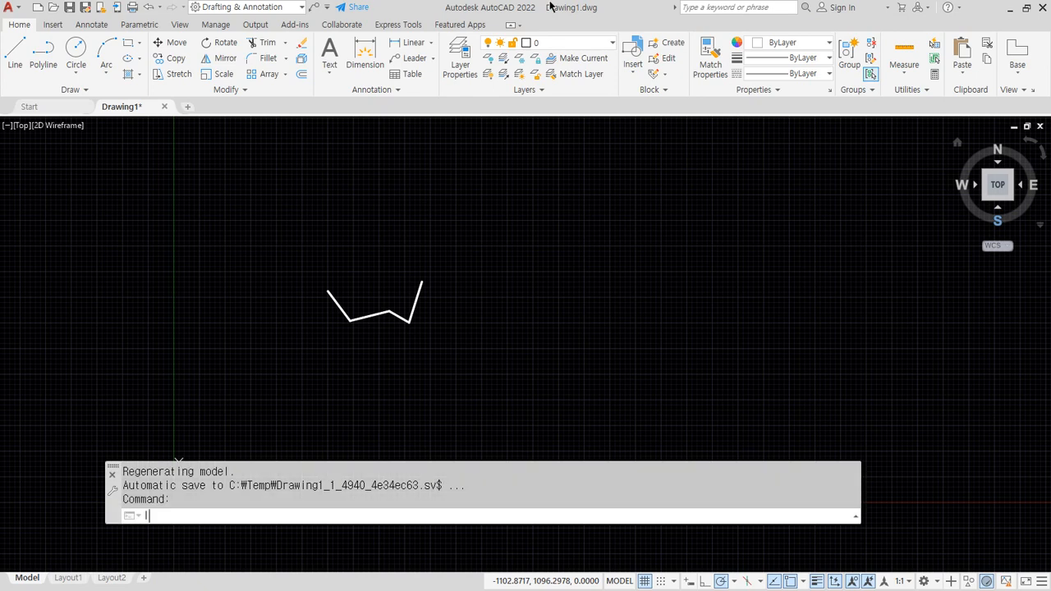
text(L)
key(Return)
key(Escape)
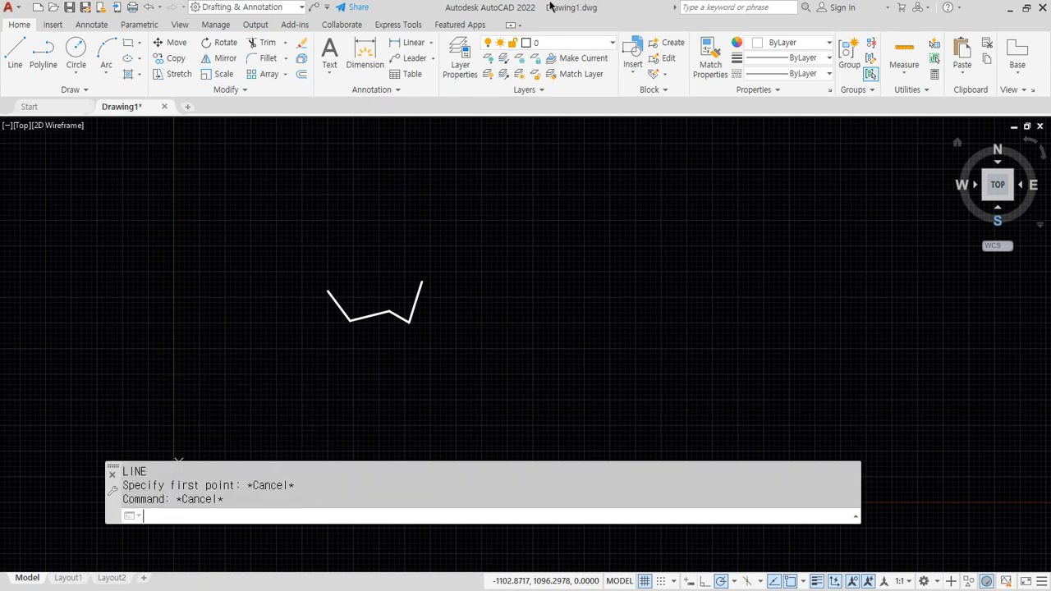
text(L)
key(Return)
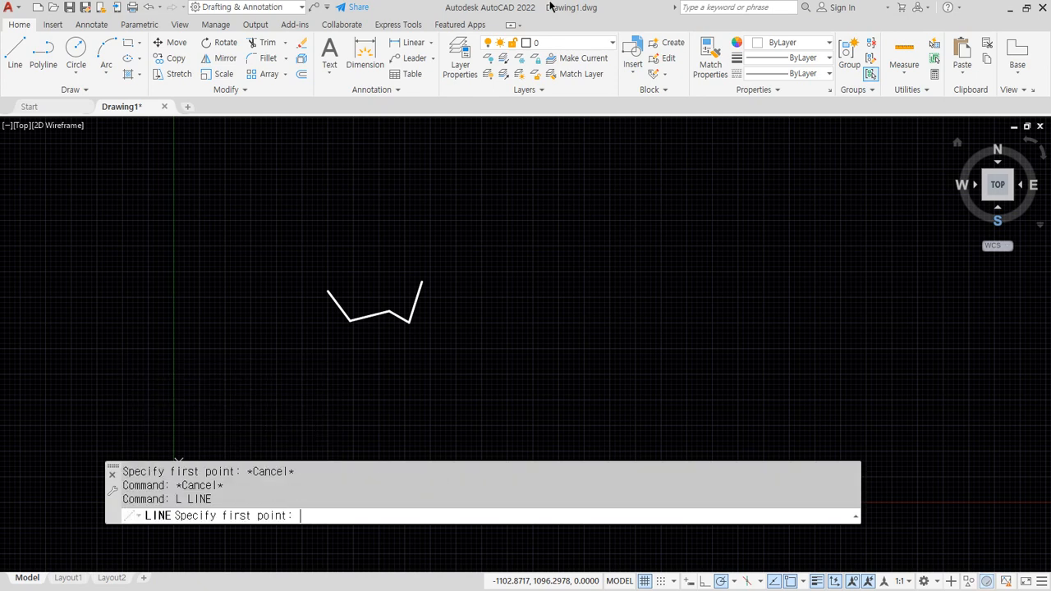
key(Escape)
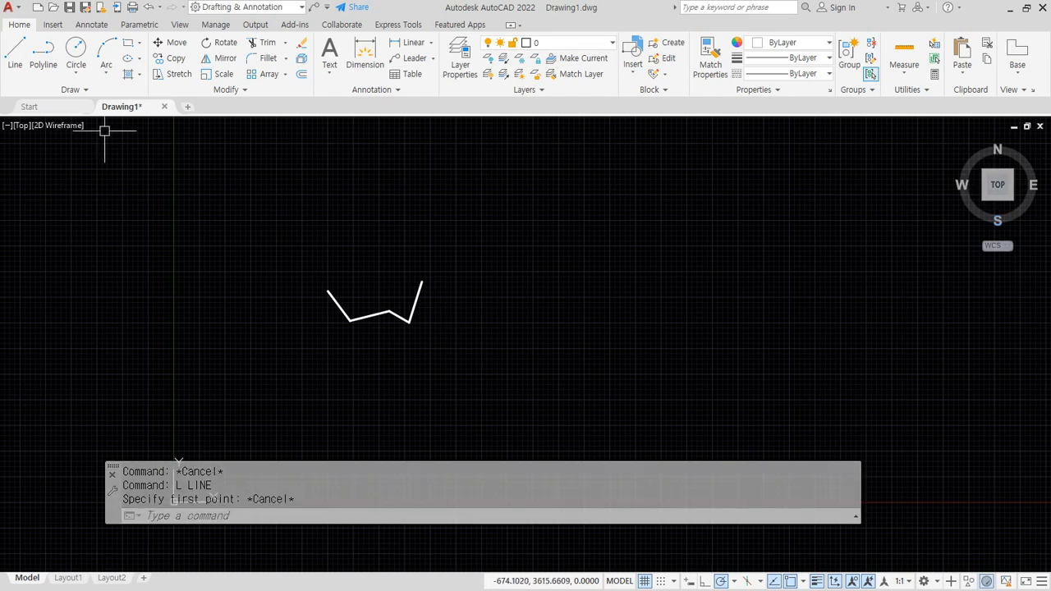
- Start the Line command and draw three connected segments beside the small zigzag: one slanting down, one horizontal, one vertical going up
click(492, 327)
click(637, 253)
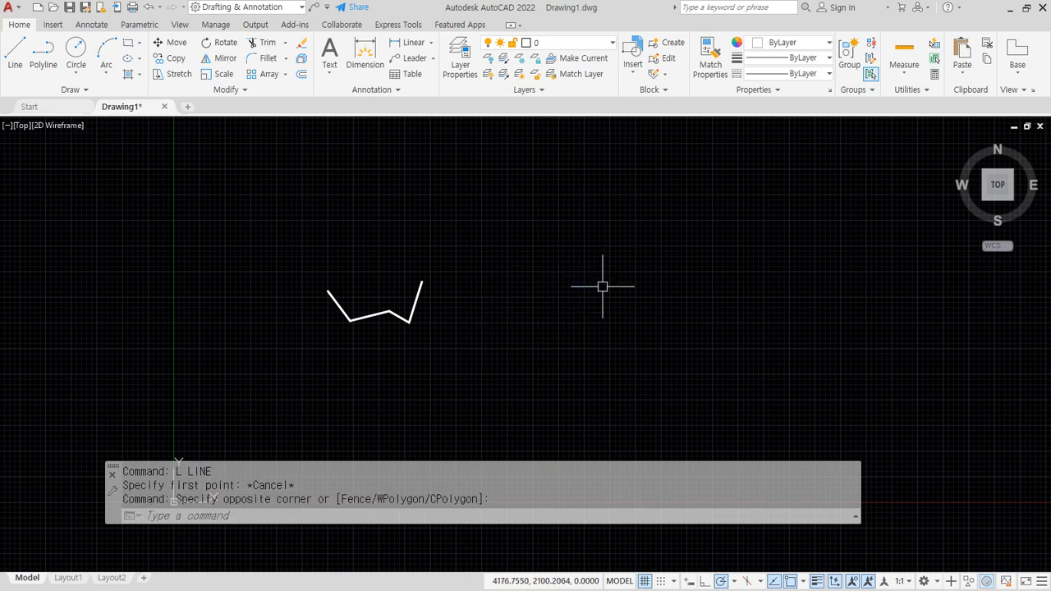
text(l)
key(Return)
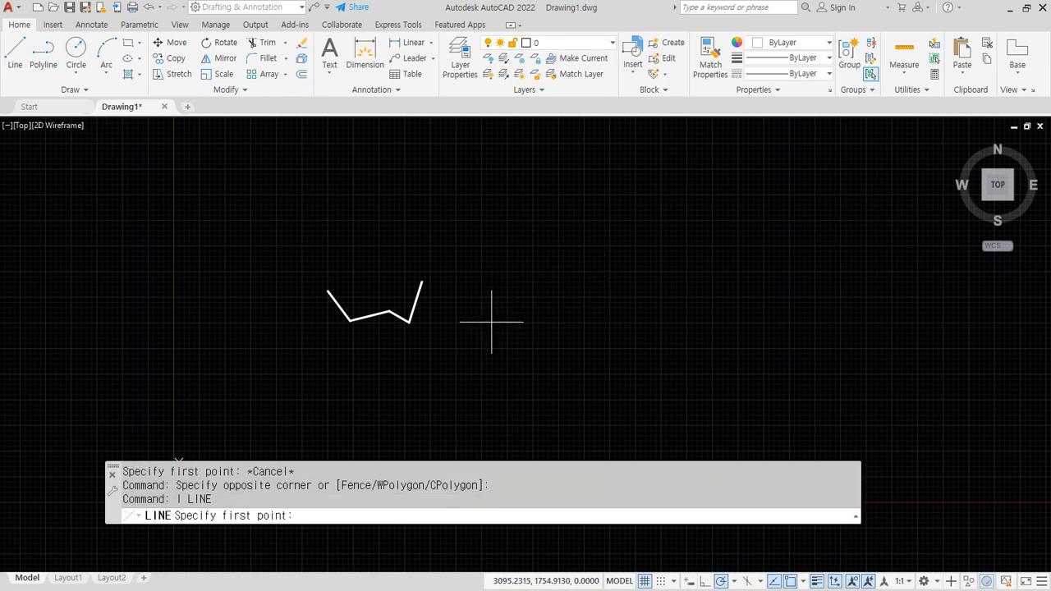
click(448, 262)
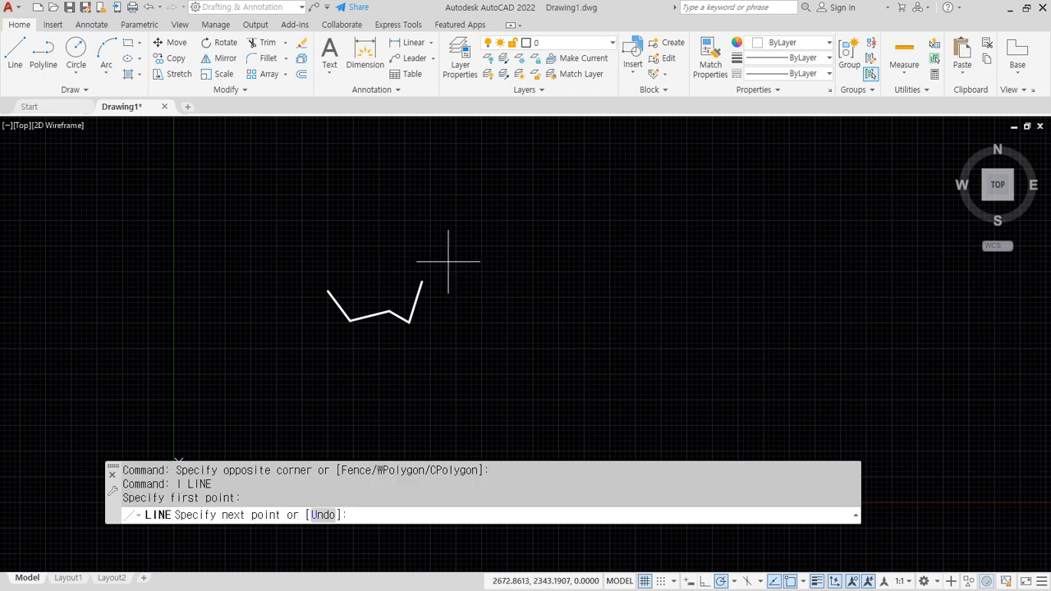
click(473, 376)
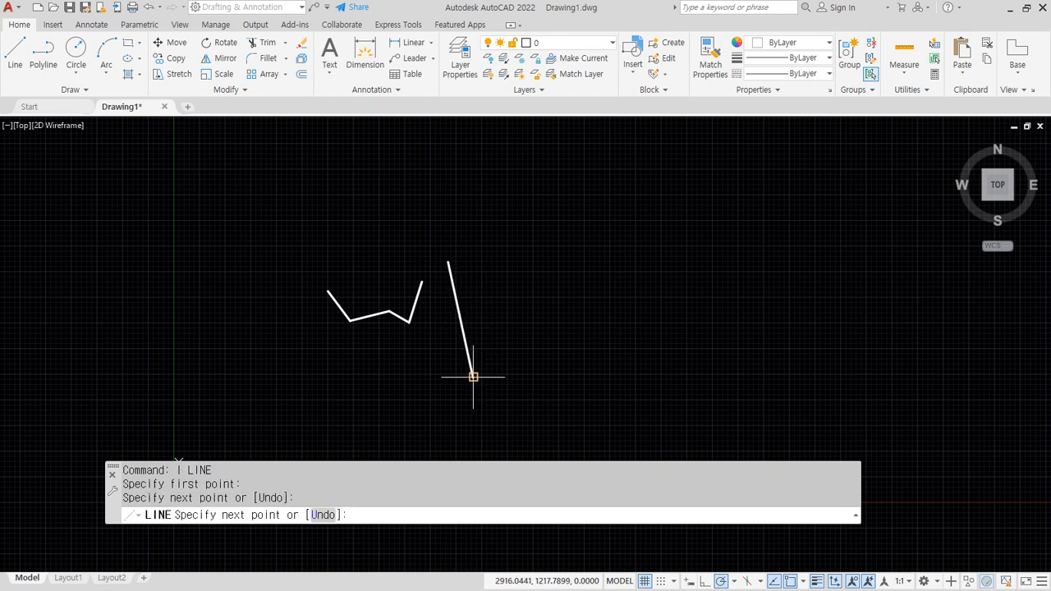
click(602, 377)
click(602, 265)
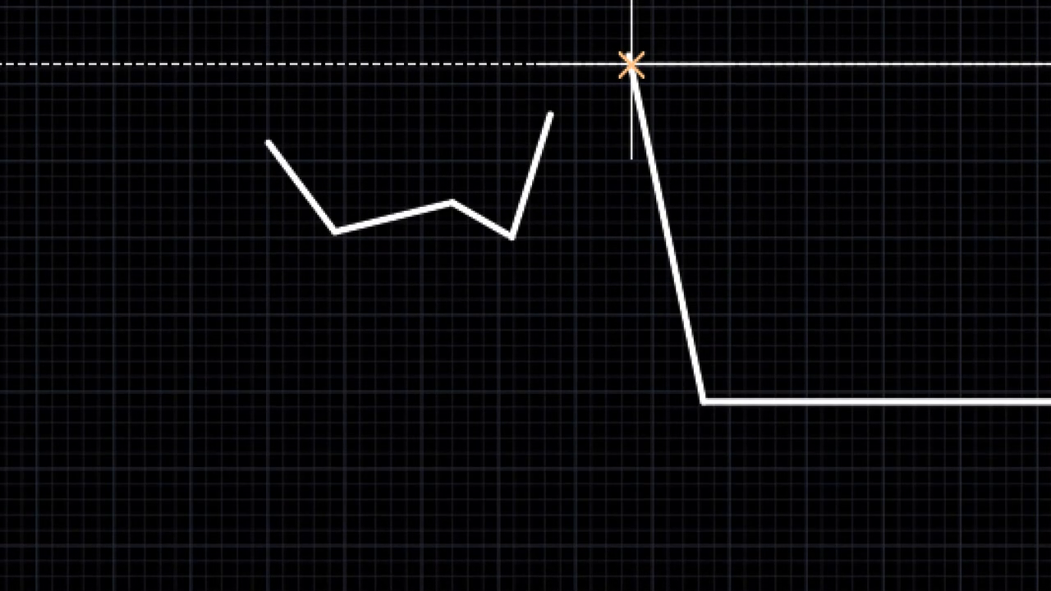
- Remove the last two segments, the vertical and the horizontal one, with the Line command's Undo option
scroll(630, 65, down, 2)
middle_drag(764, 197, 426, 479)
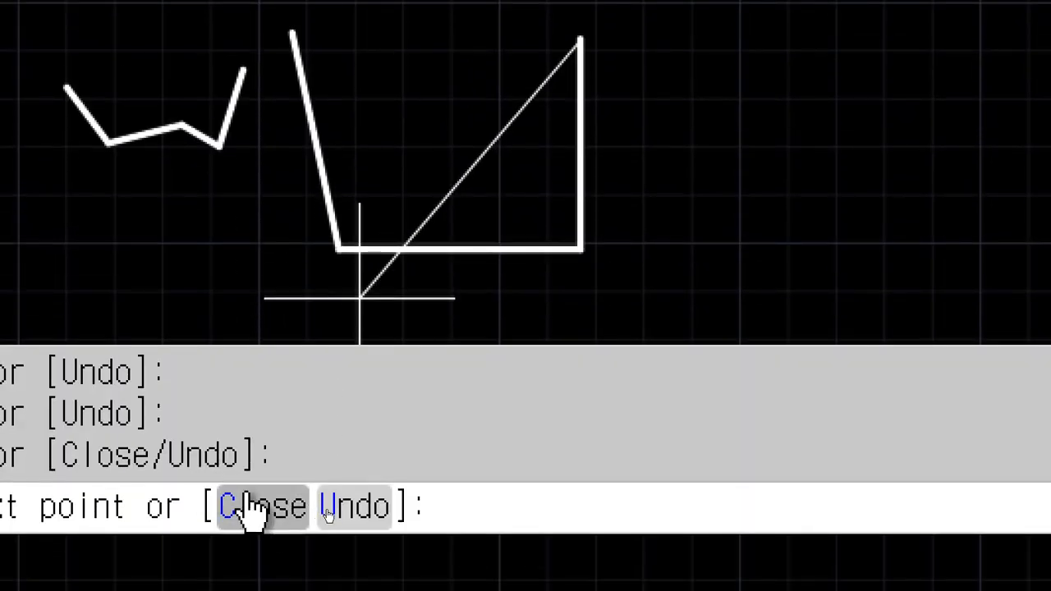
click(371, 508)
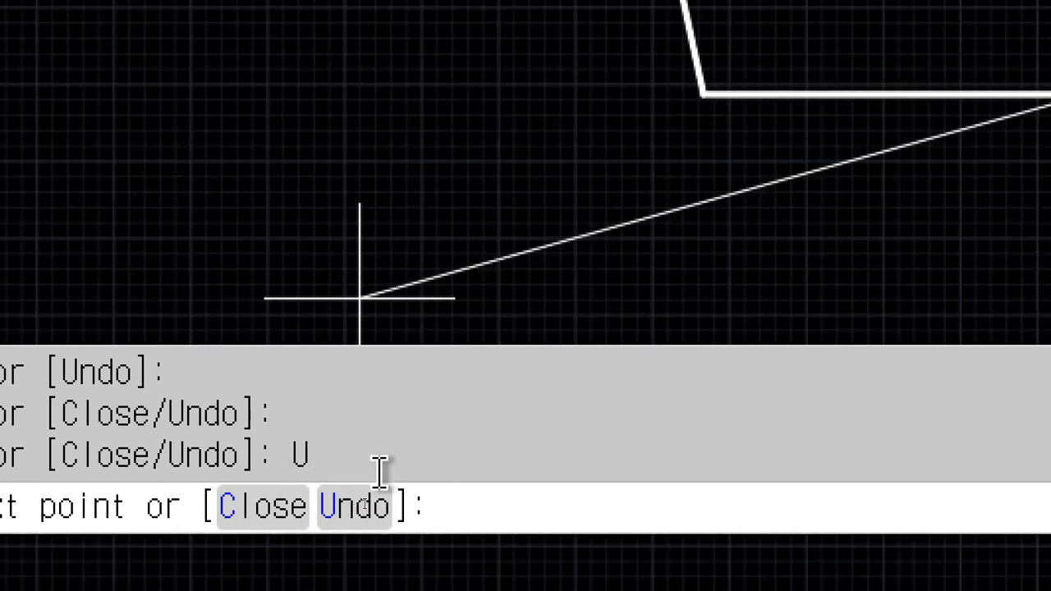
scroll(651, 203, down, 2)
middle_drag(877, 130, 469, 271)
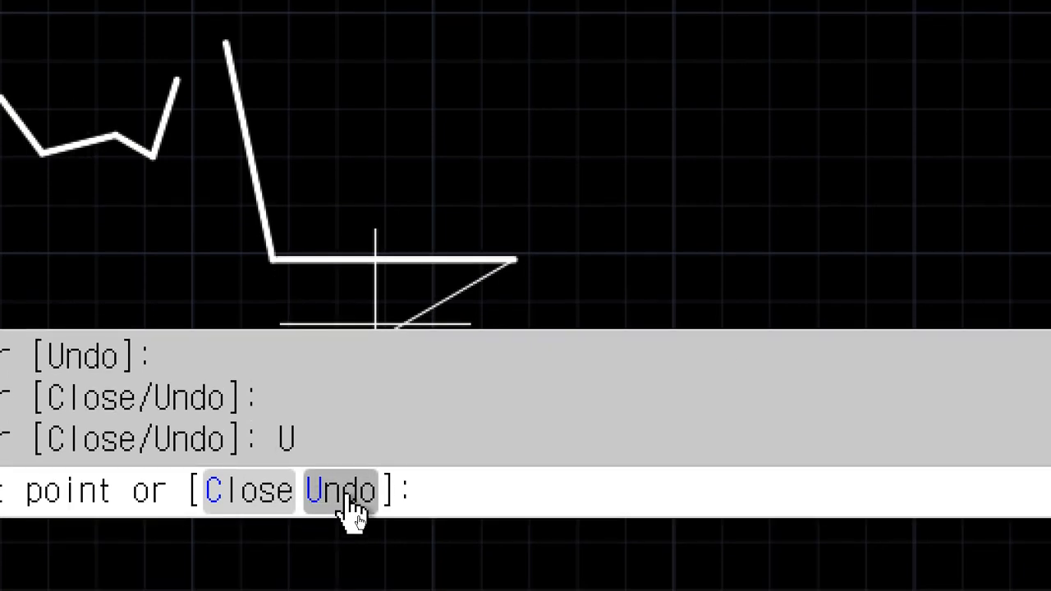
click(346, 497)
scroll(486, 195, down, 4)
middle_drag(485, 195, 458, 217)
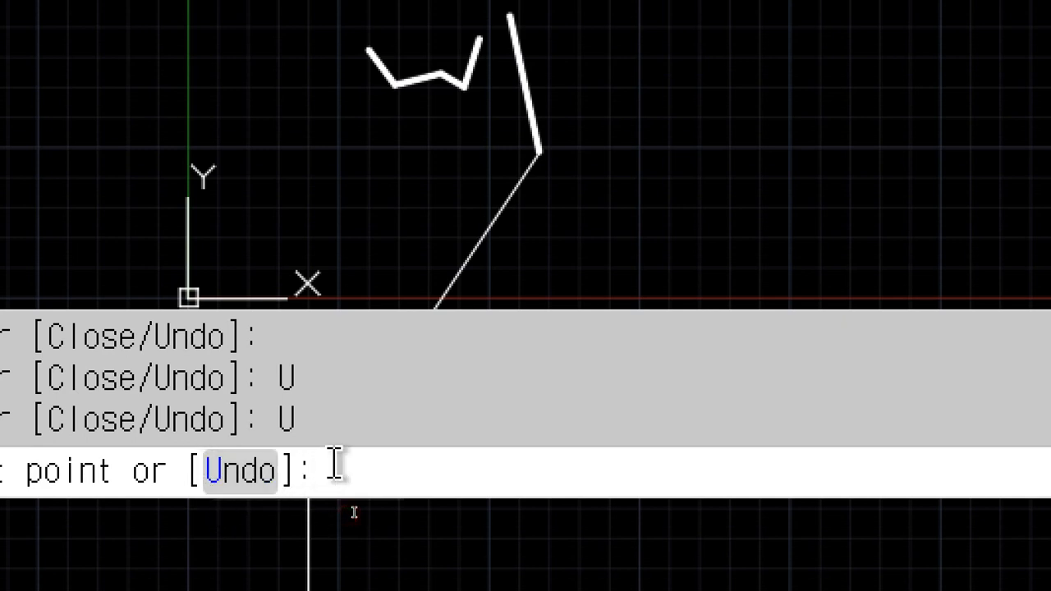
- Enter the U option twice to remove the remaining slanted segment and the line's start point
text(u)
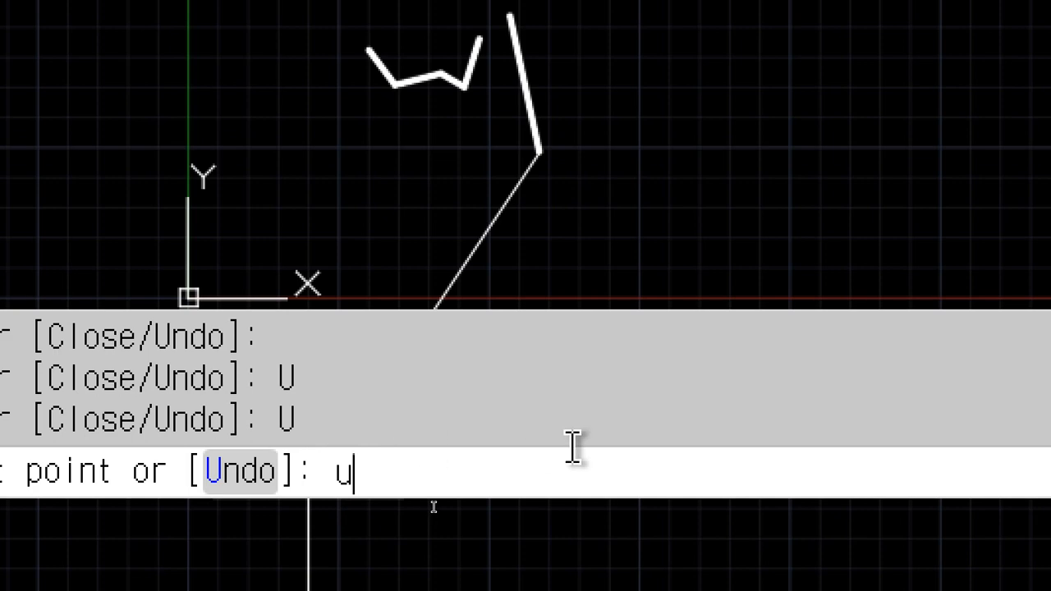
key(Return)
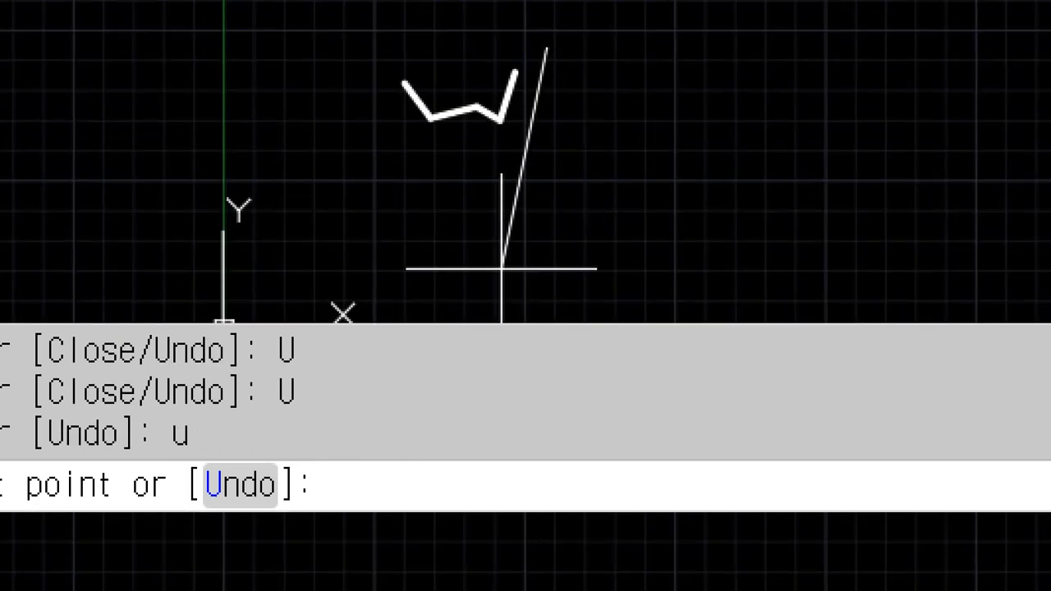
text(u)
key(Return)
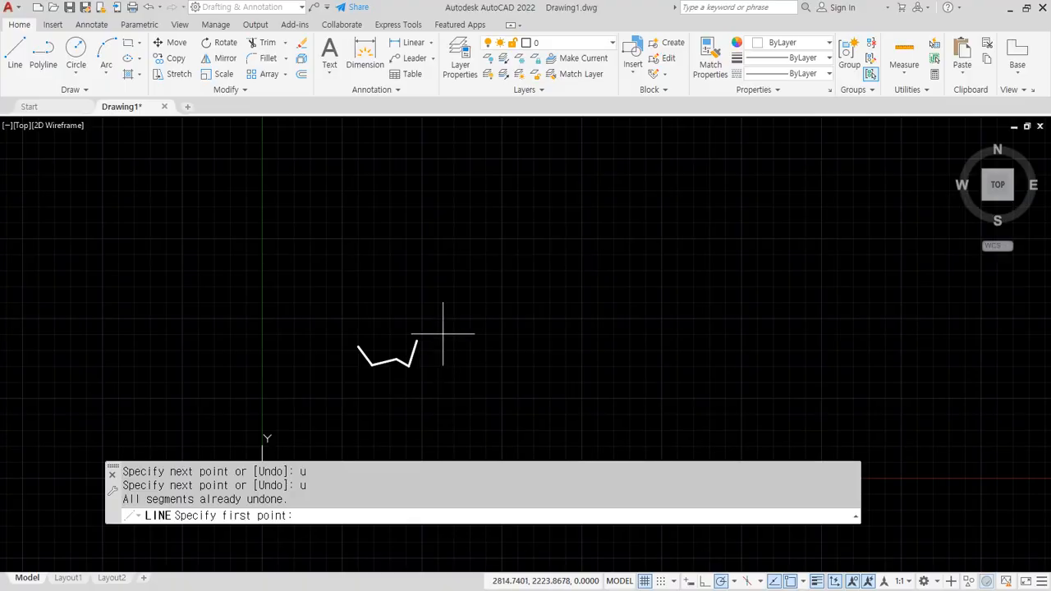
- Draw a wide zigzag of ten connected line segments beside the small zigzag, starting above it and running across the drawing area
click(440, 224)
click(468, 364)
click(502, 325)
click(555, 371)
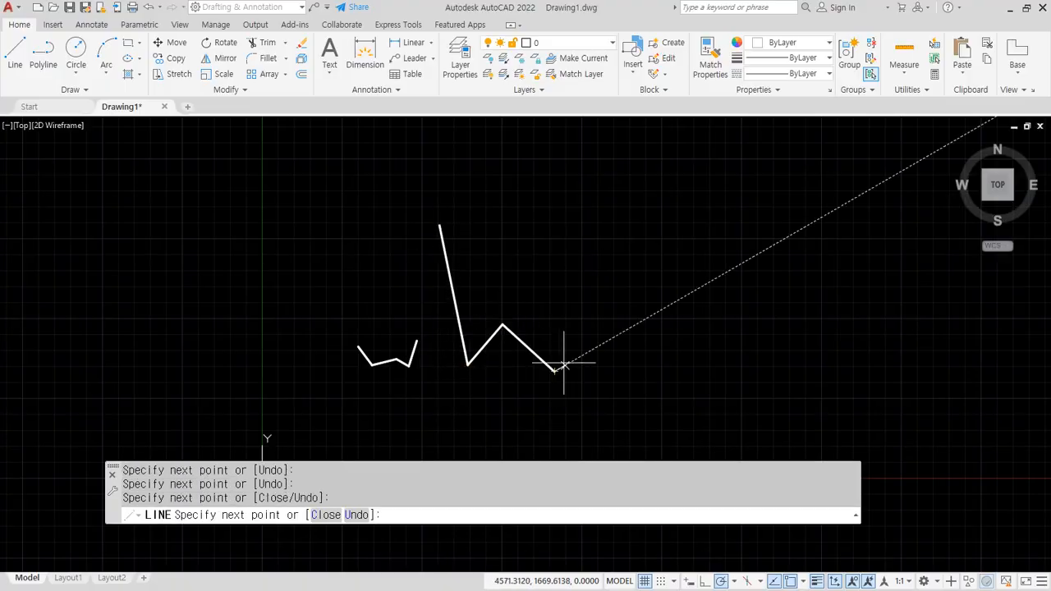
click(599, 265)
click(694, 386)
click(694, 266)
click(757, 345)
click(811, 253)
click(868, 371)
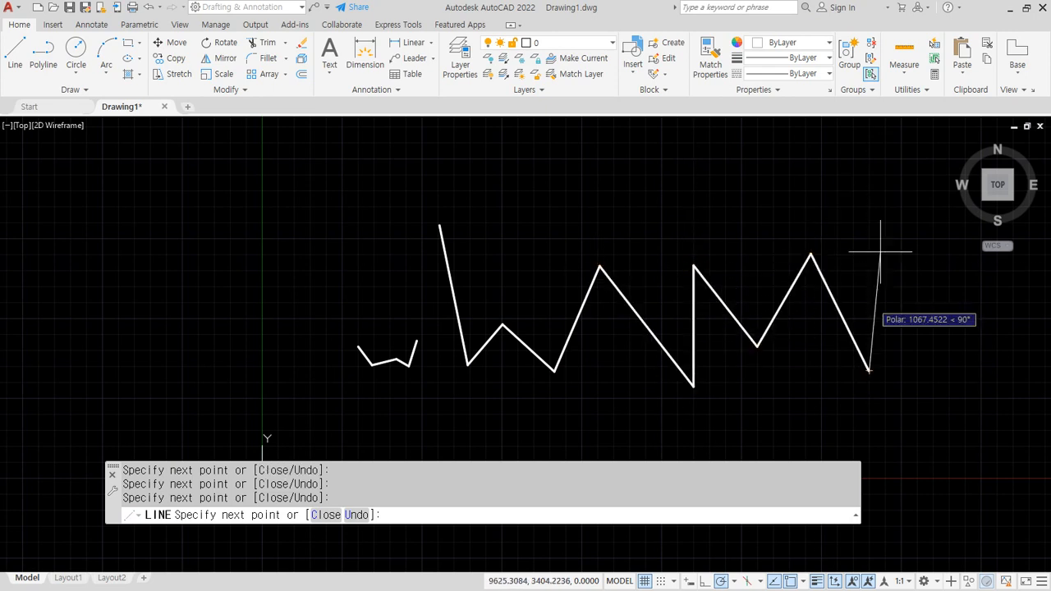
click(879, 239)
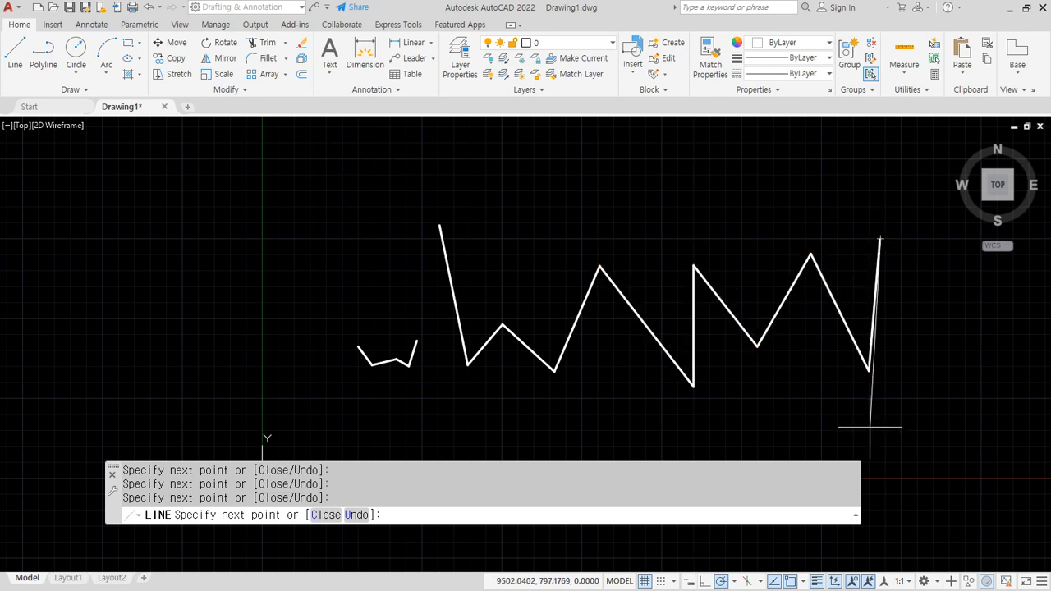
- Undo the ten zigzag segments one by one back to the line's first point, keeping the Line command active
key(ctrl+z)
key(ctrl+z)
key(ctrl+z)
key(ctrl+z)
key(ctrl+z)
key(ctrl+z)
key(ctrl+z)
key(ctrl+z)
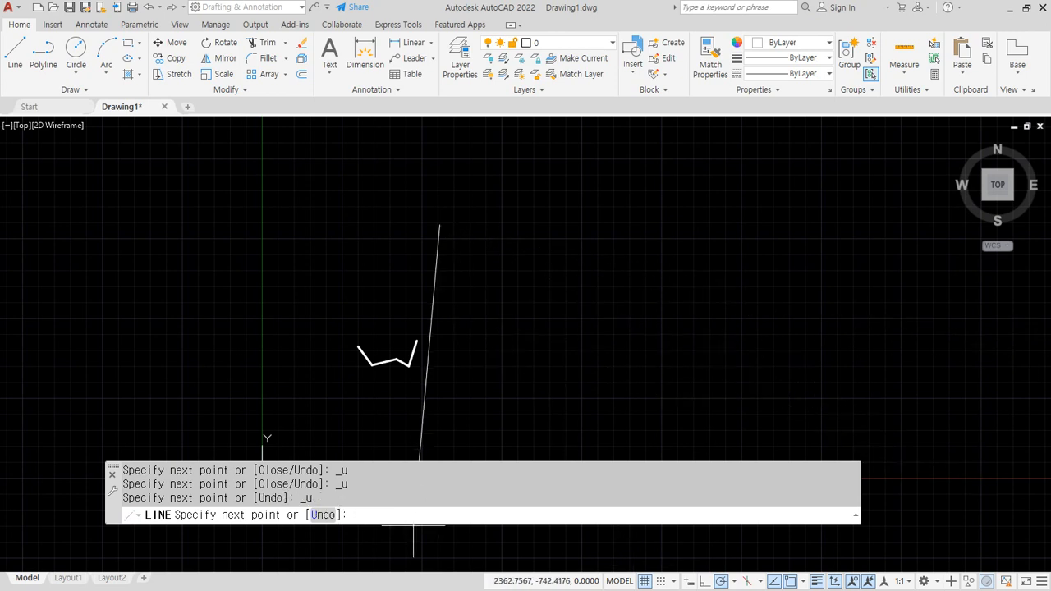
- Continue from the existing start point with a new zigzag of nine connected line segments
click(485, 410)
click(546, 287)
click(597, 375)
click(628, 277)
click(716, 227)
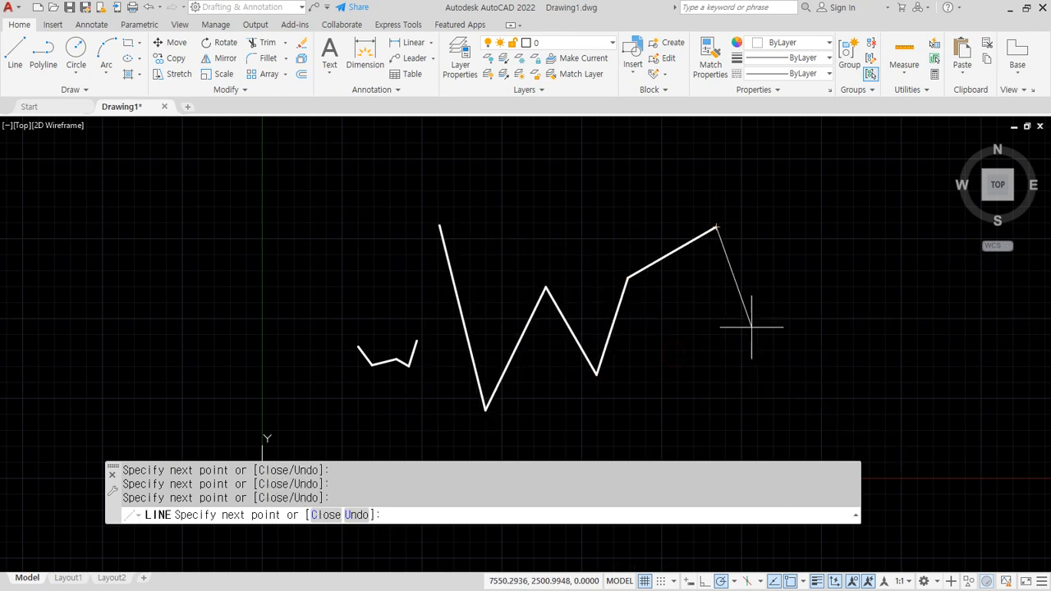
click(767, 349)
click(795, 244)
click(858, 354)
click(870, 236)
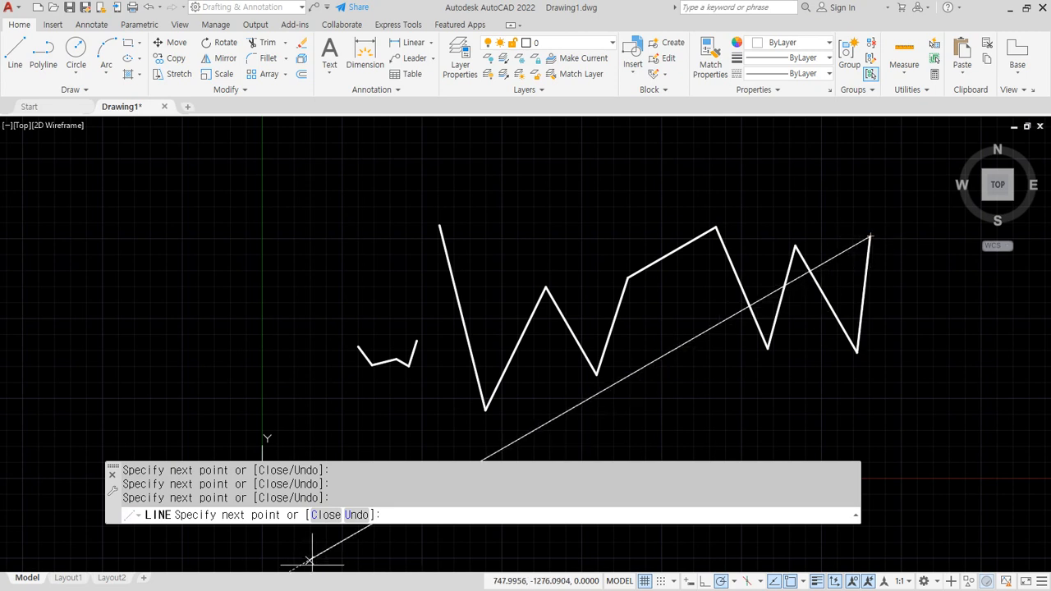
- Remove the nine-segment zigzag and its start point by repeating the Line command's Undo option
click(364, 515)
click(363, 515)
click(364, 515)
click(363, 515)
click(364, 515)
click(364, 515)
click(364, 515)
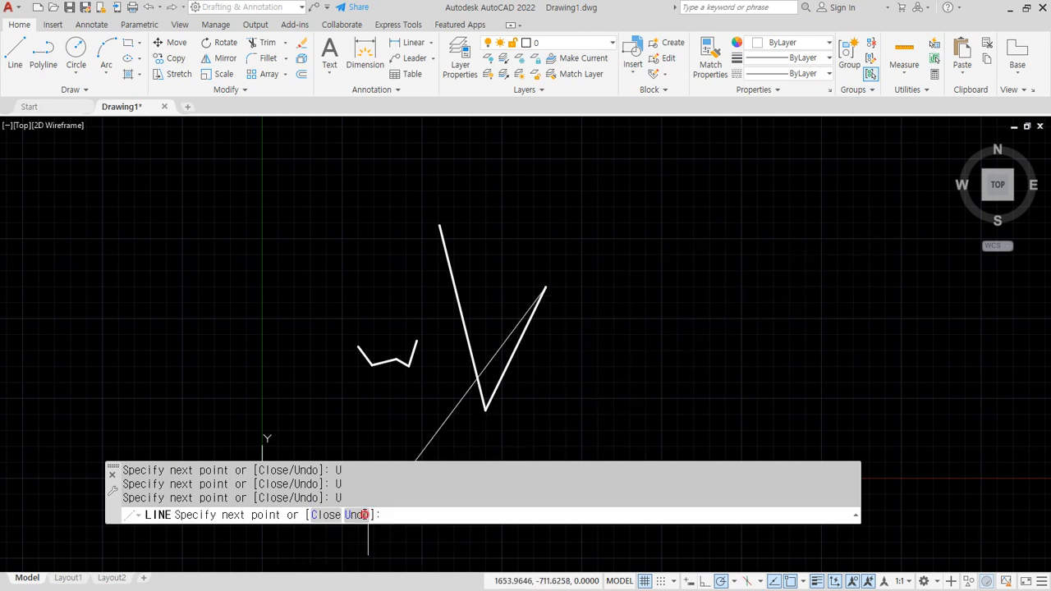
click(364, 515)
click(315, 514)
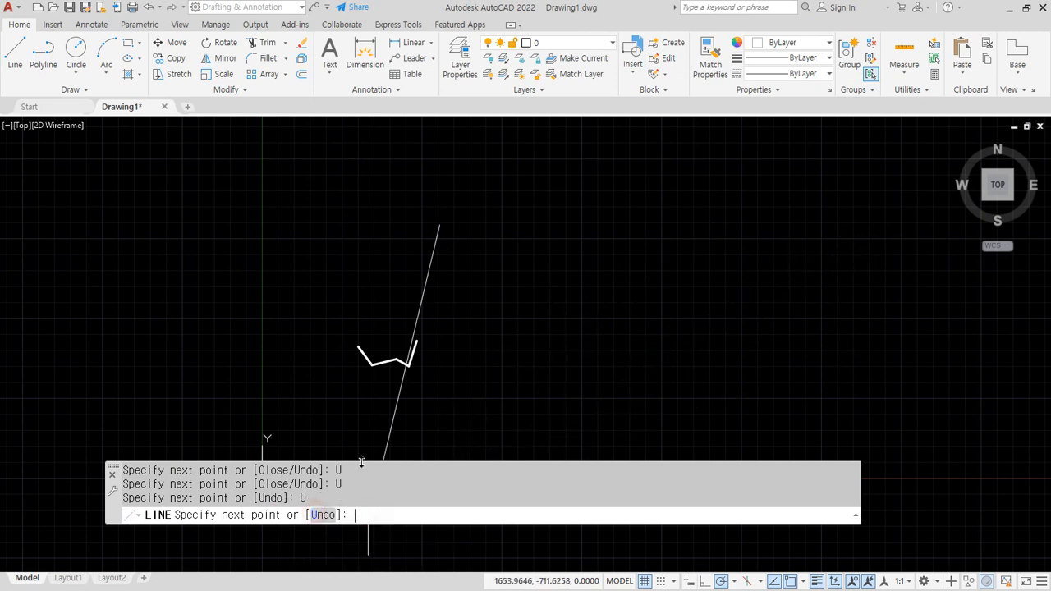
click(331, 516)
- Place a new first point just above the small zigzag's end and draw ten connected zigzag segments
click(425, 265)
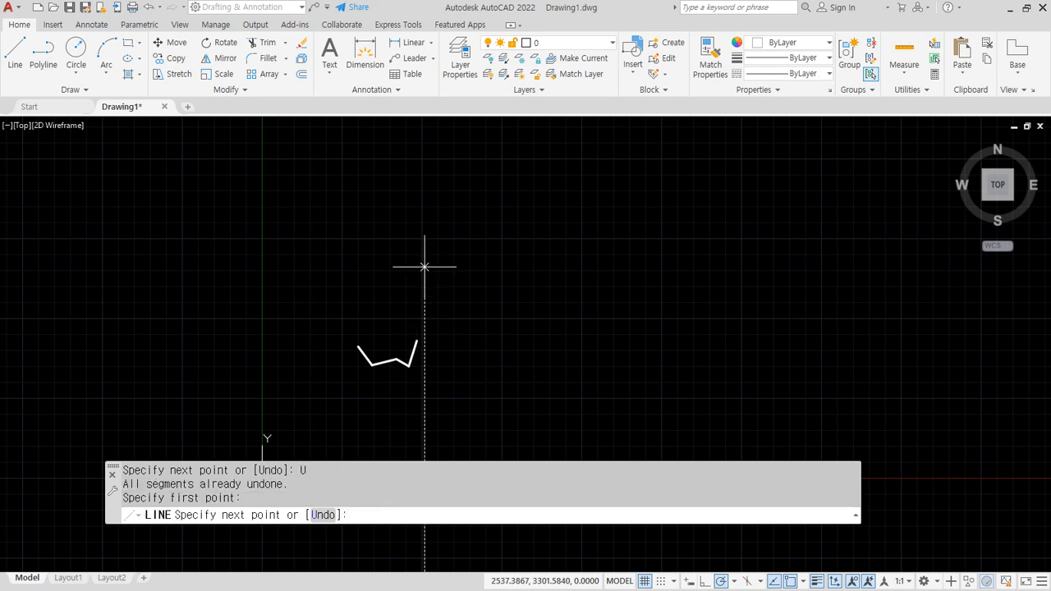
click(450, 383)
click(500, 326)
click(541, 375)
click(571, 324)
click(600, 355)
click(618, 323)
click(663, 379)
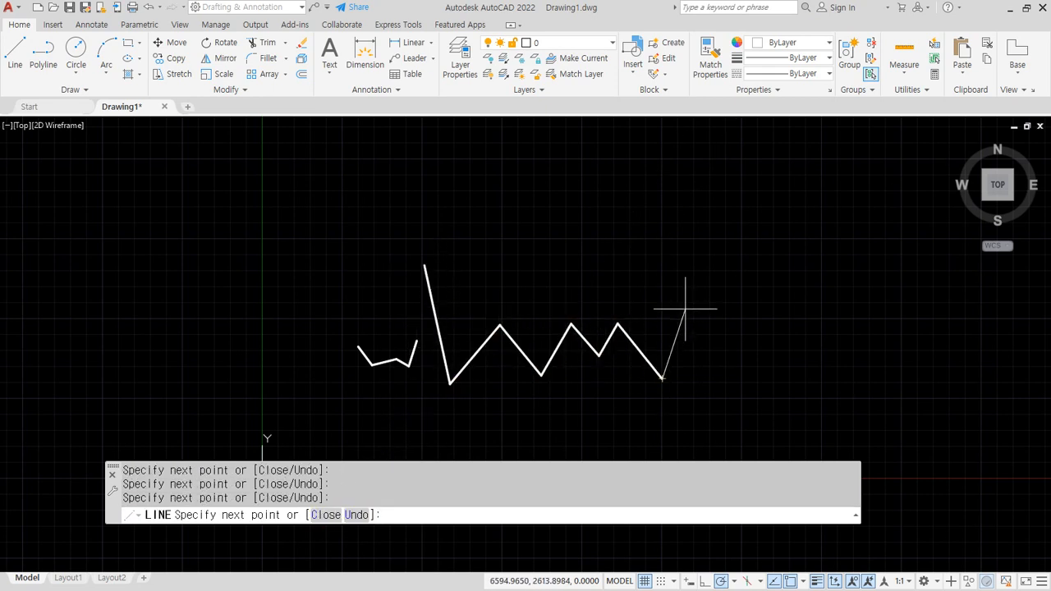
click(686, 307)
click(725, 350)
click(742, 264)
- Enter the U option repeatedly until every segment of the current line and its start point are removed
text(u)
key(Return)
text(u)
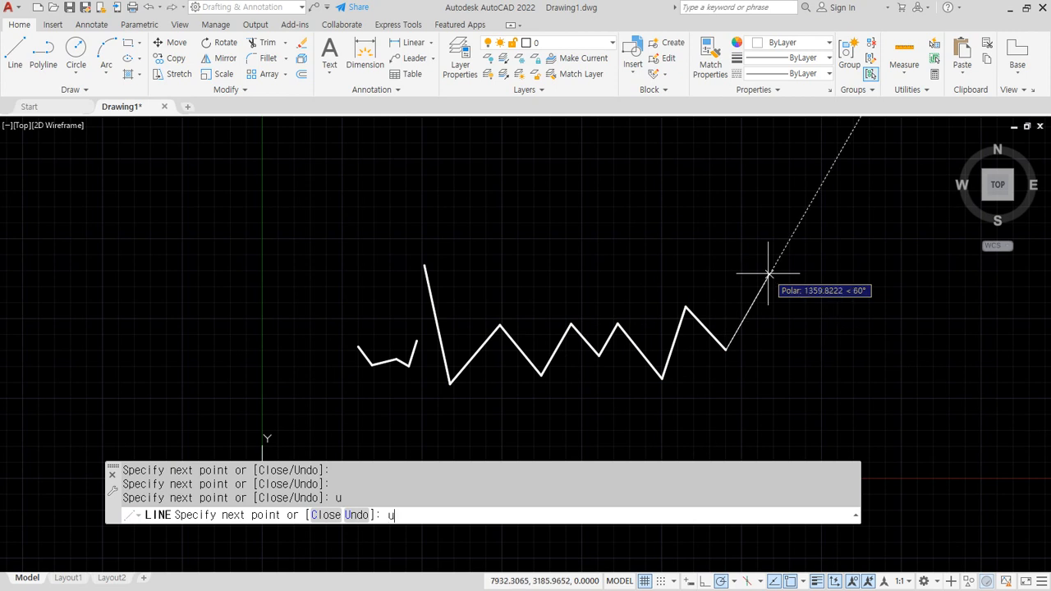
key(Return)
text(u u)
key(Return)
text(u)
key(Return)
text(u )
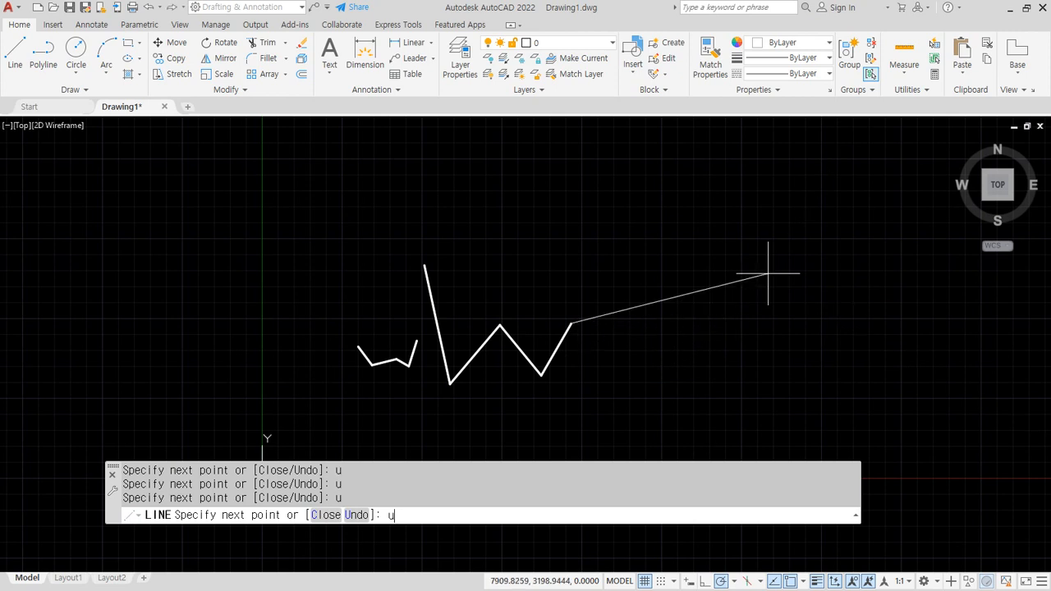
text(u u u u u)
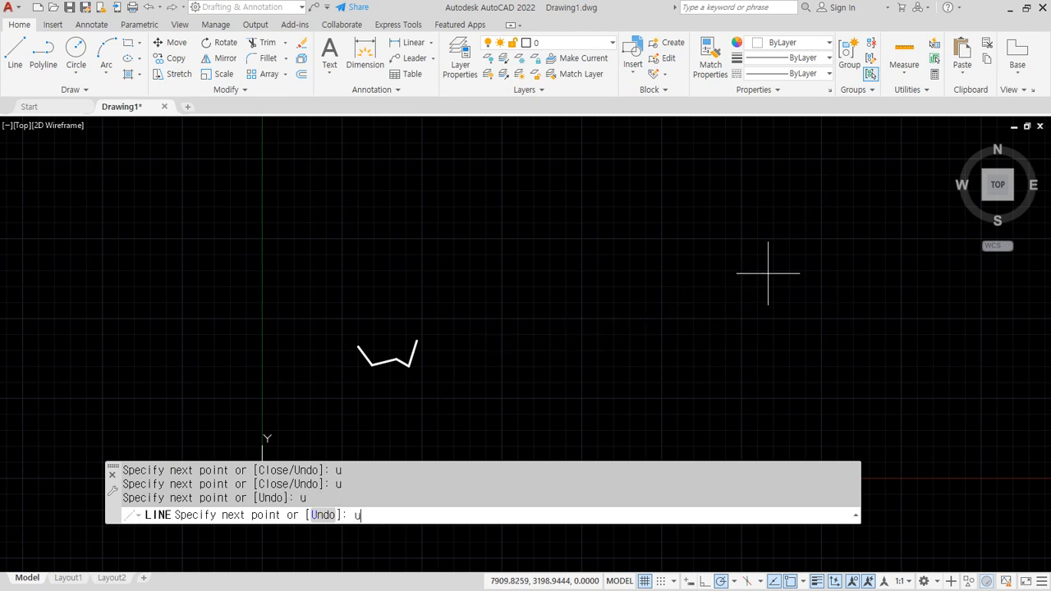
key(Return)
- Draw an eight-segment zigzag from a new start point, a little farther from the small zigzag
click(479, 270)
click(536, 330)
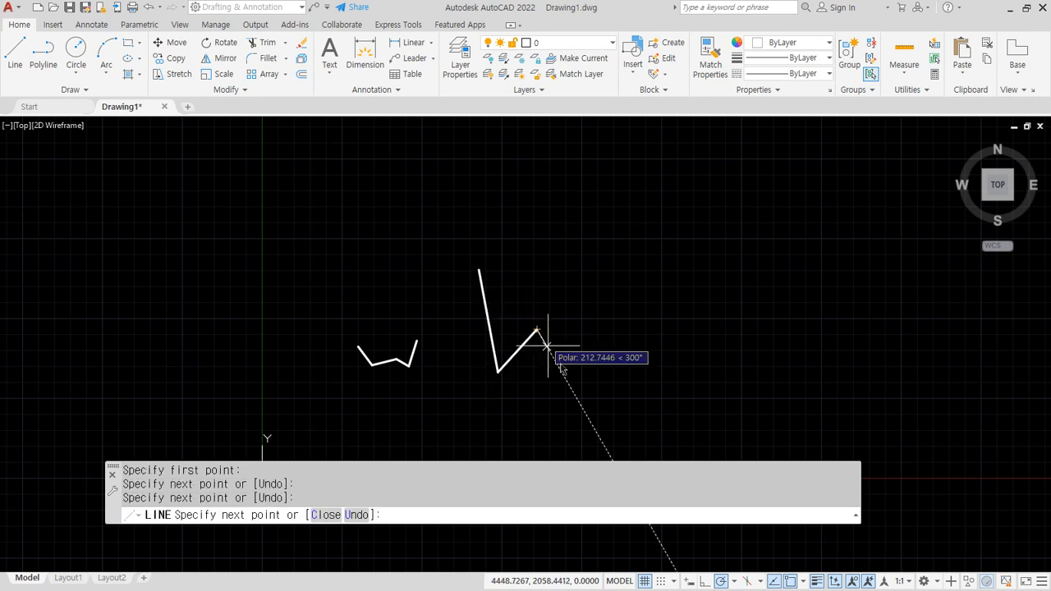
click(558, 364)
click(595, 299)
click(630, 358)
click(649, 298)
click(700, 266)
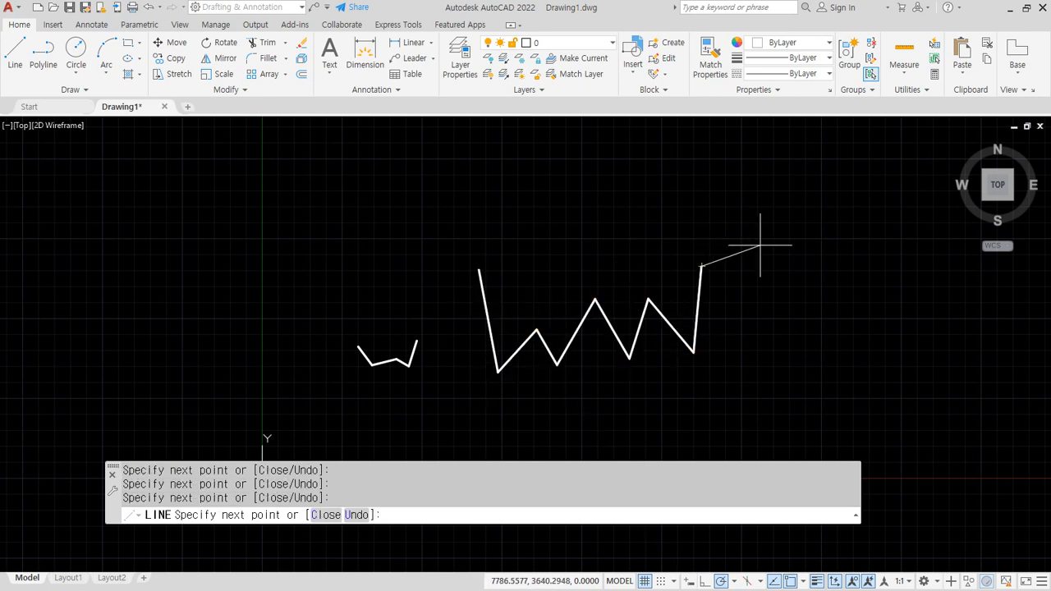
- Undo all eight segments and the start point within the running Line command
key(ctrl+z)
key(ctrl+z)
key(ctrl+z)
key(ctrl+z)
key(ctrl+z)
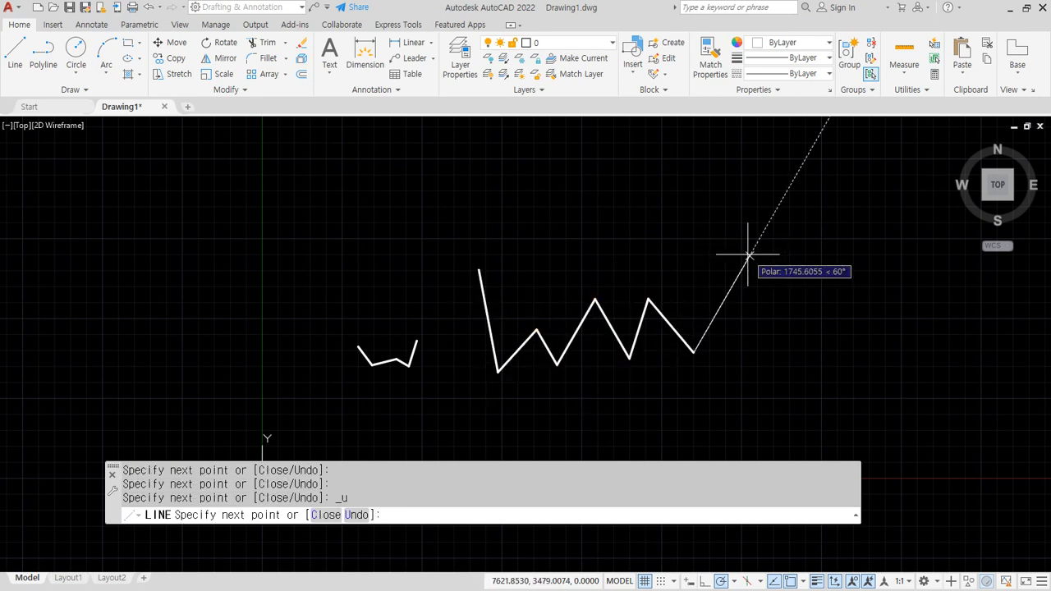
key(ctrl+z)
key(ctrl+z)
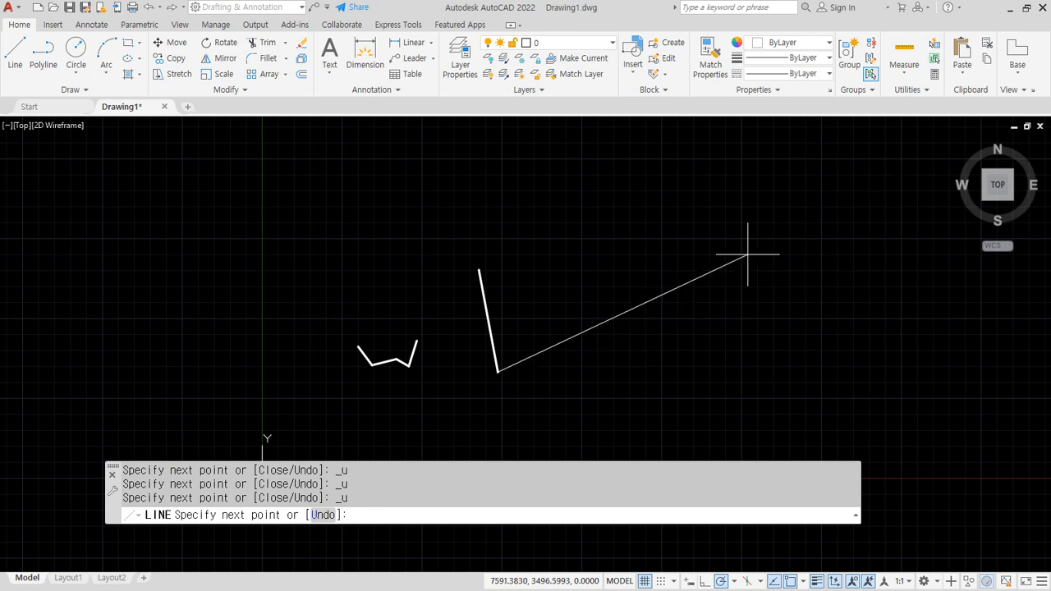
key(ctrl+z)
key(ctrl+z)
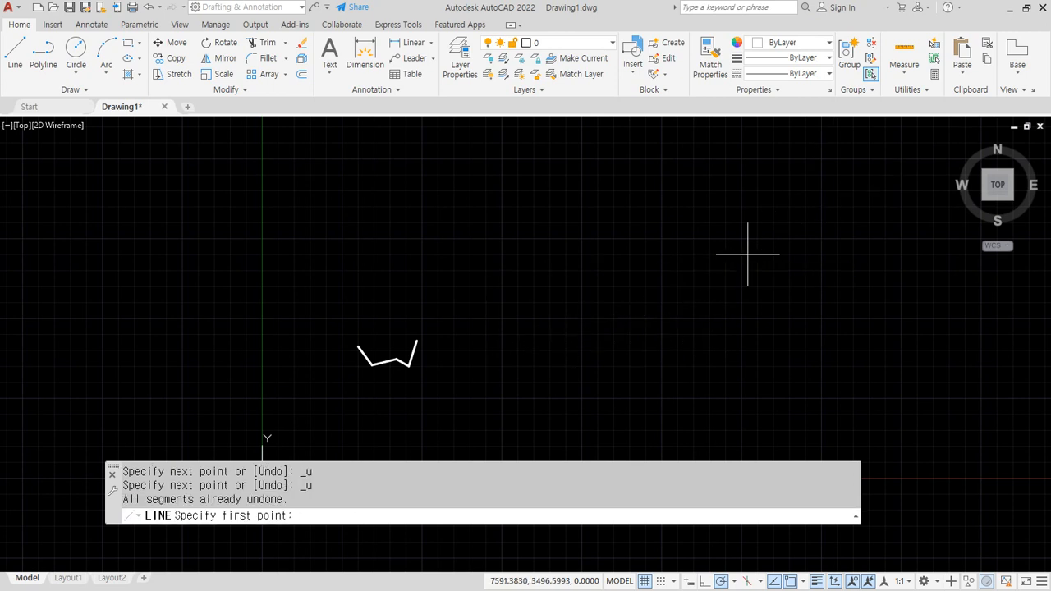
- Draw four connected line segments in a W shape beside the small zigzag and join them into a five-sided outline with the Close option
click(462, 296)
click(488, 397)
click(532, 353)
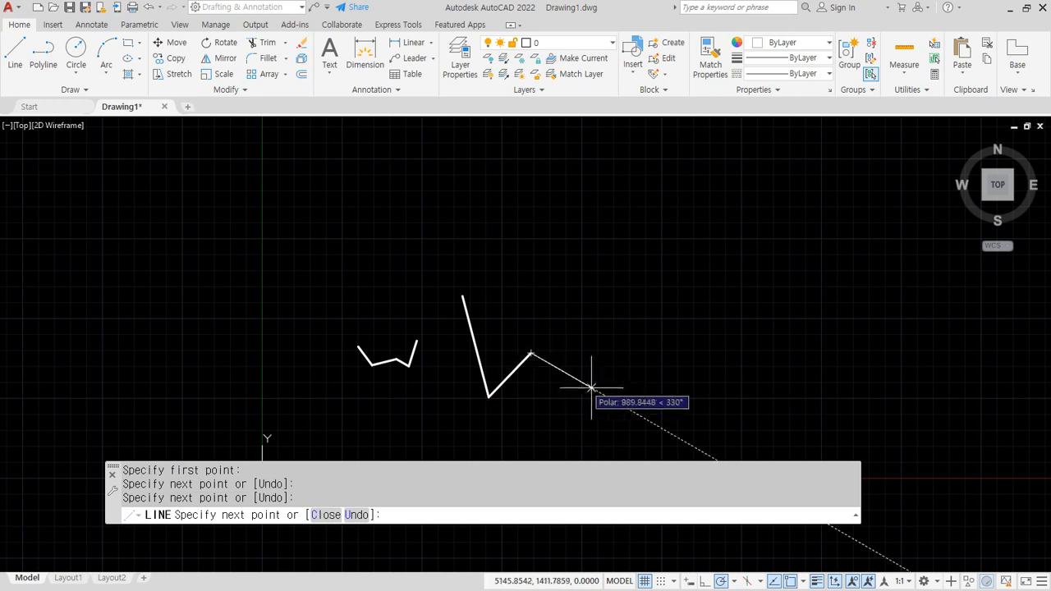
click(603, 394)
click(624, 269)
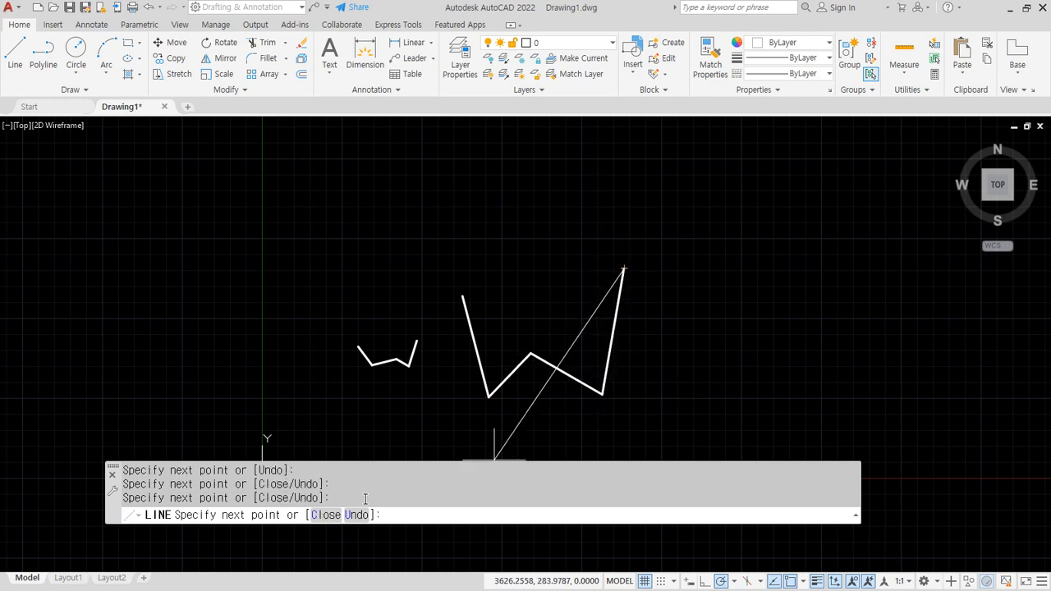
click(318, 518)
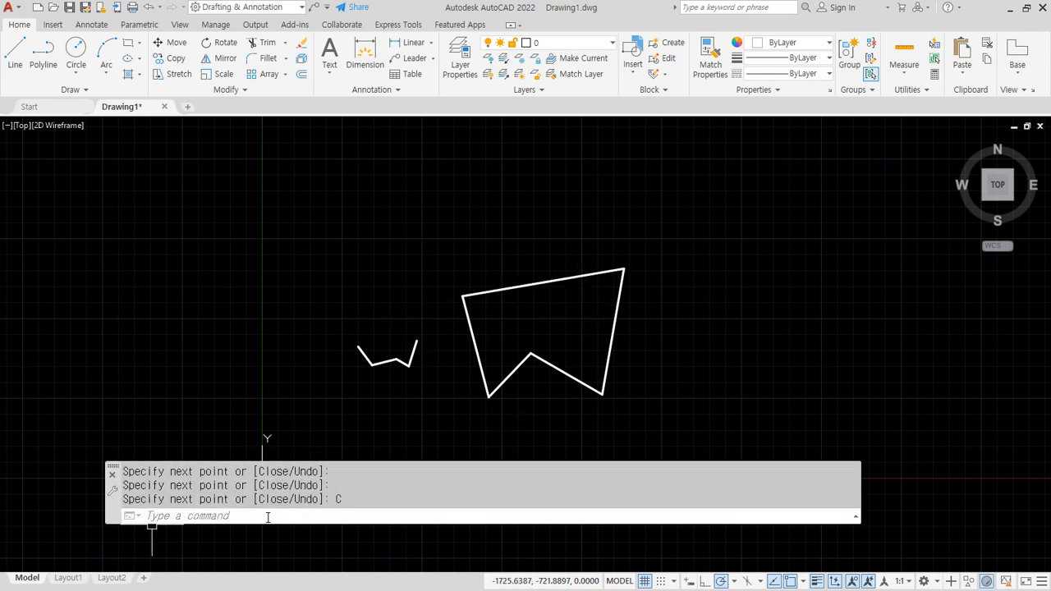
- Draw three connected line segments in a U shape on the free side of the small zigzag and join them into a four-sided outline with the Close option
text(l)
key(Return)
key(Return)
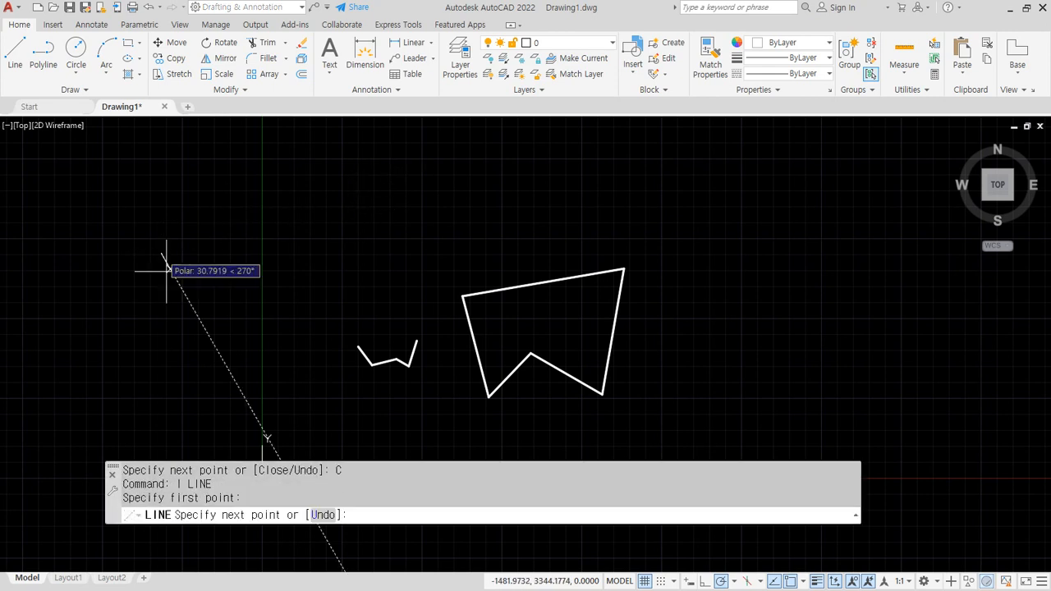
click(199, 361)
click(292, 337)
click(331, 231)
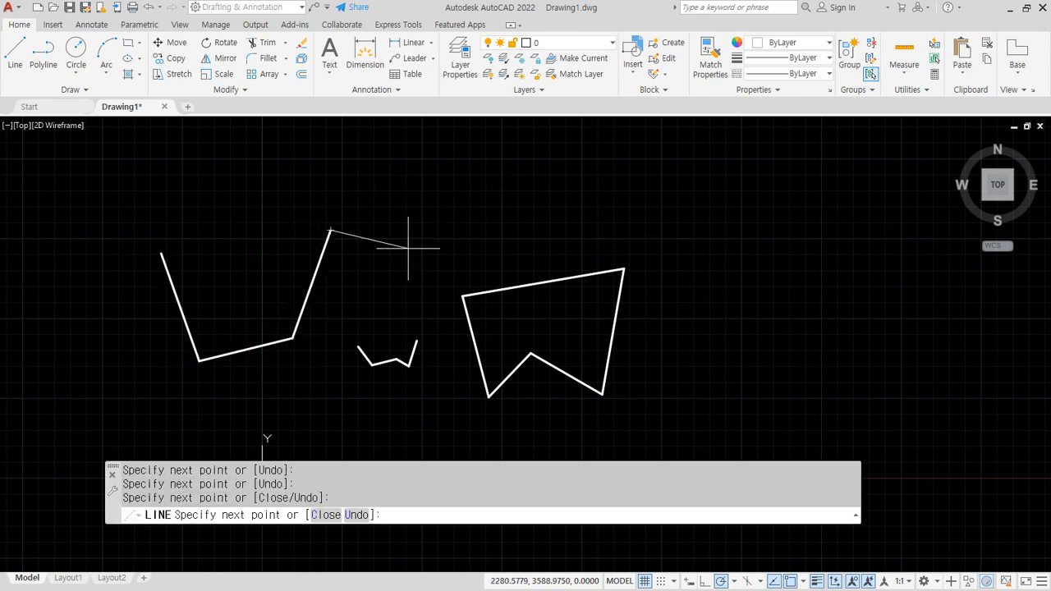
text(c)
key(Return)
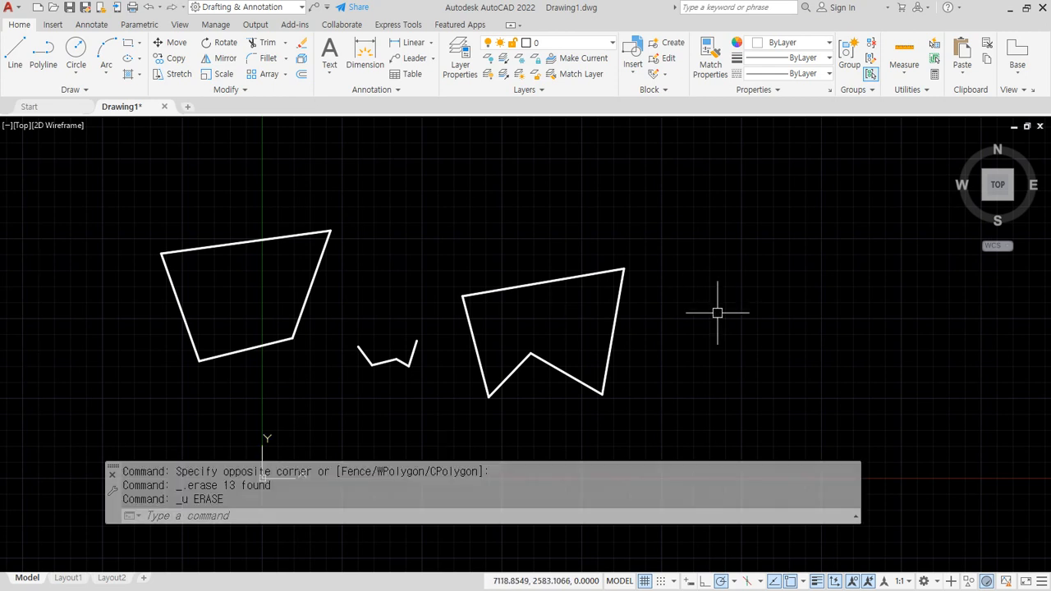
- Draw an open chain of five line segments beside the five-sided outline, a W shape ending in a horizontal segment, and finish the Line command
middle_drag(716, 305, 476, 314)
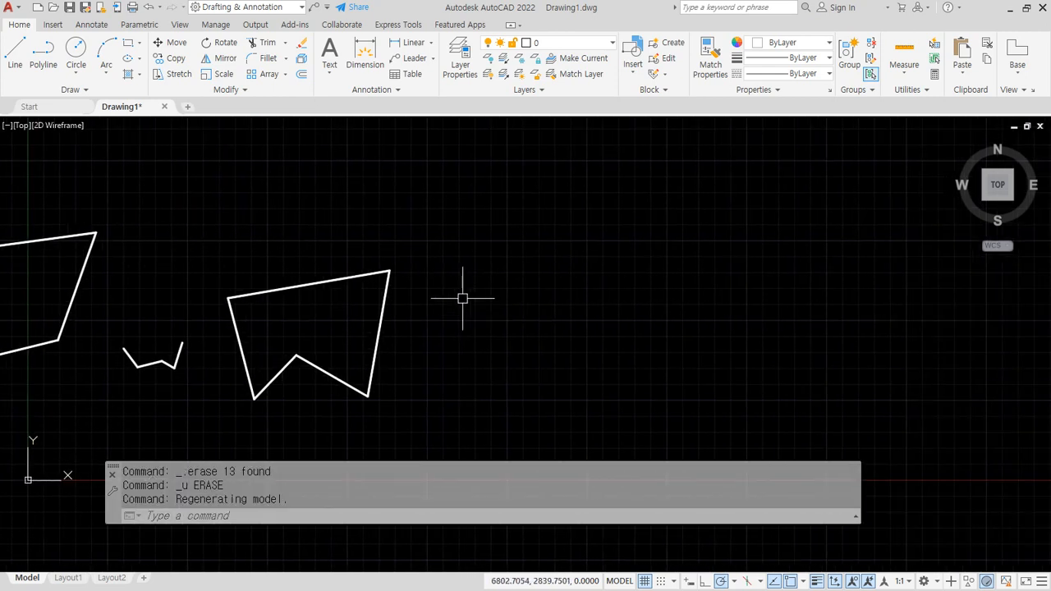
text(l)
key(Return)
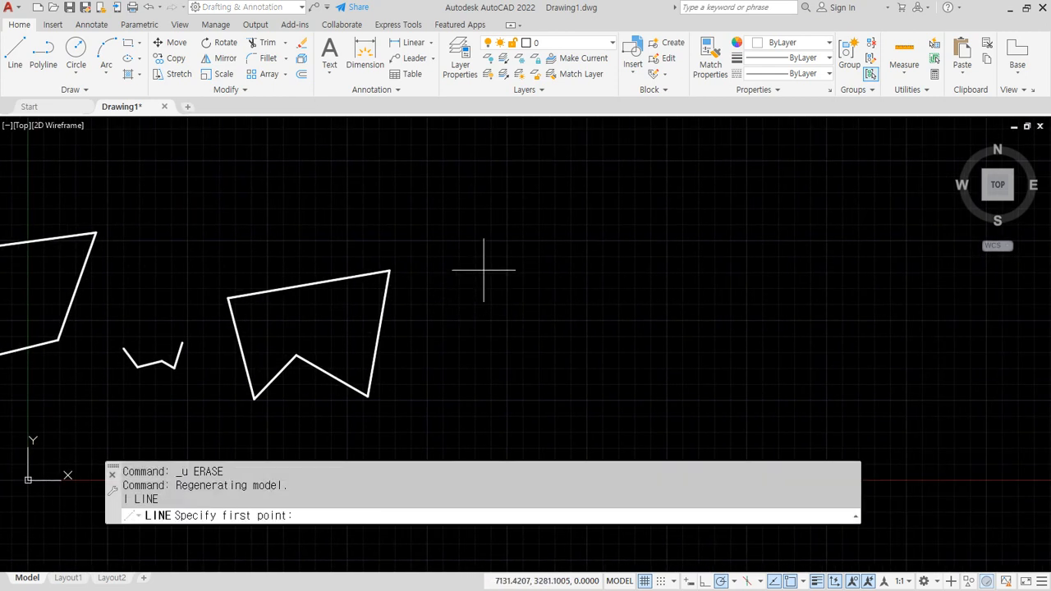
click(484, 270)
click(542, 419)
click(587, 377)
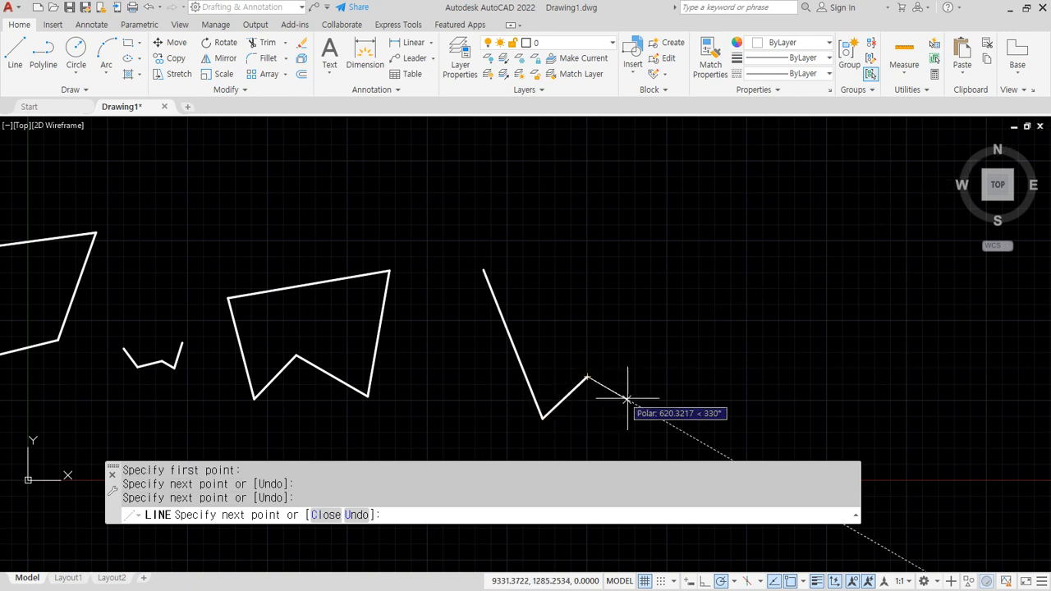
click(648, 413)
click(682, 299)
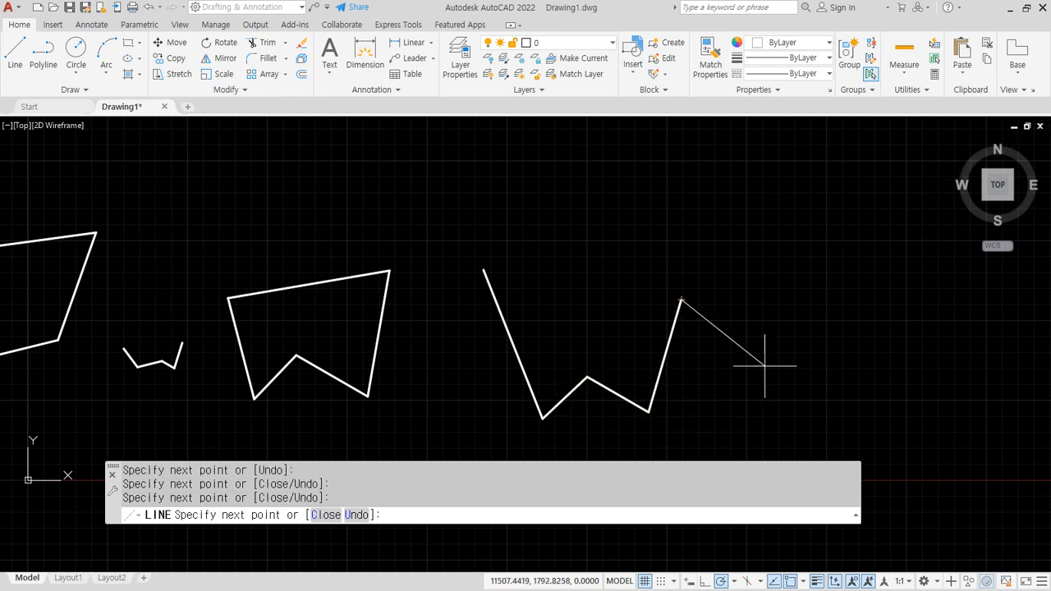
click(768, 299)
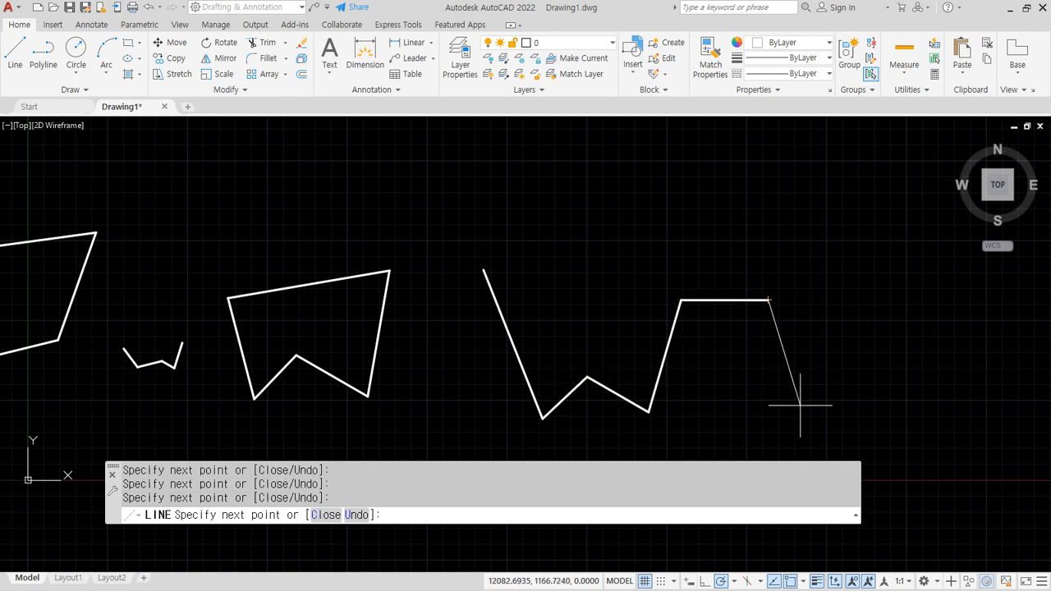
key(Return)
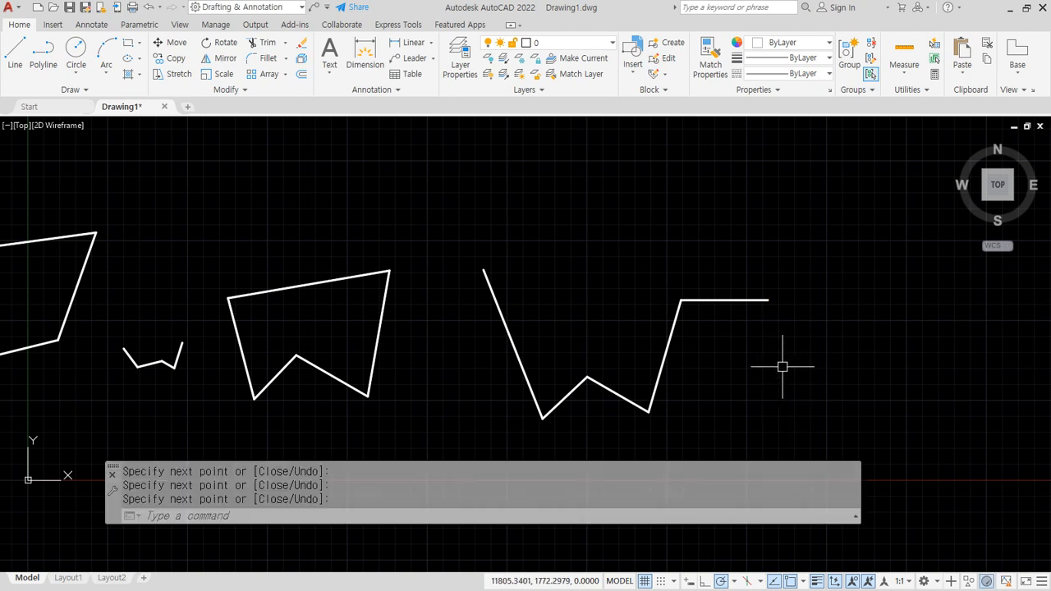
- Start the Line command and mark the first-point prompt, an Enter arrow and the open chain's last endpoint with the red annotation pen
text(l)
key(Return)
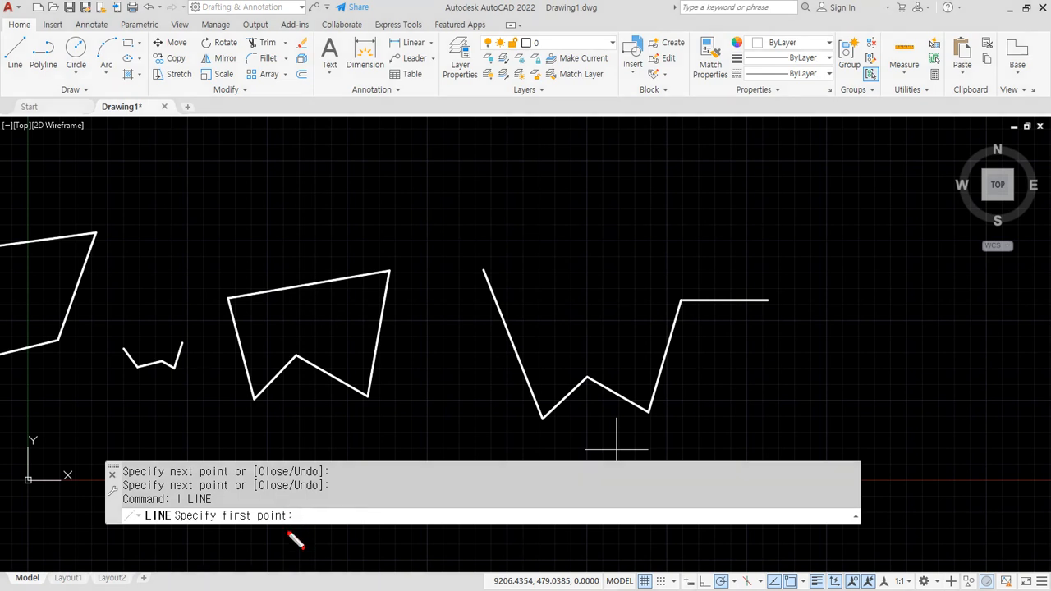
mouse_move(289, 534)
mouse_down()
mouse_move(215, 524)
mouse_move(307, 507)
mouse_move(290, 544)
mouse_up()
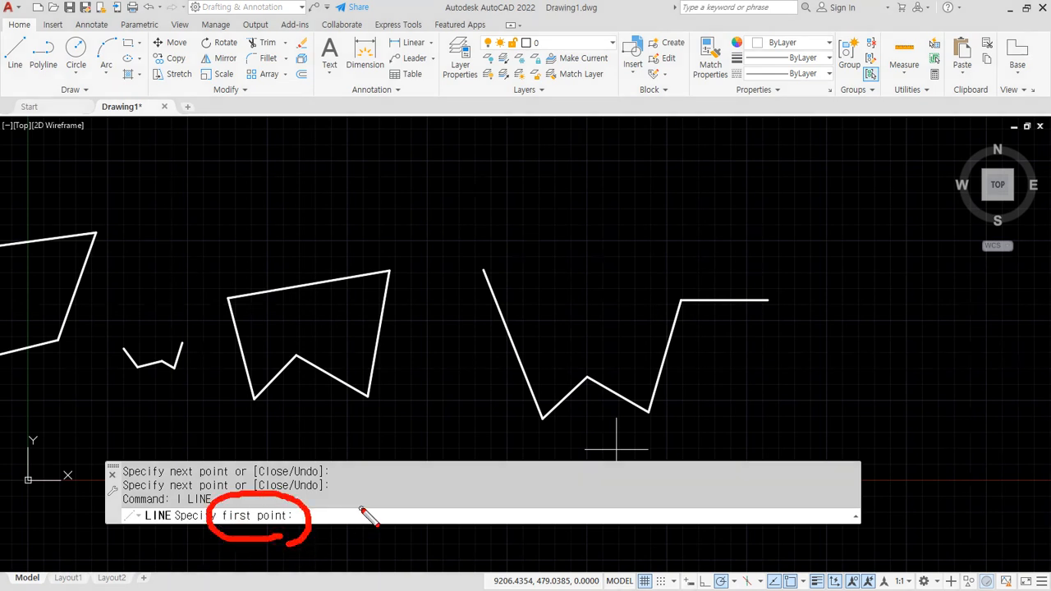
mouse_move(359, 484)
mouse_down()
mouse_move(352, 525)
mouse_move(369, 525)
mouse_up()
mouse_move(780, 322)
mouse_down()
mouse_move(760, 283)
mouse_move(790, 327)
mouse_up()
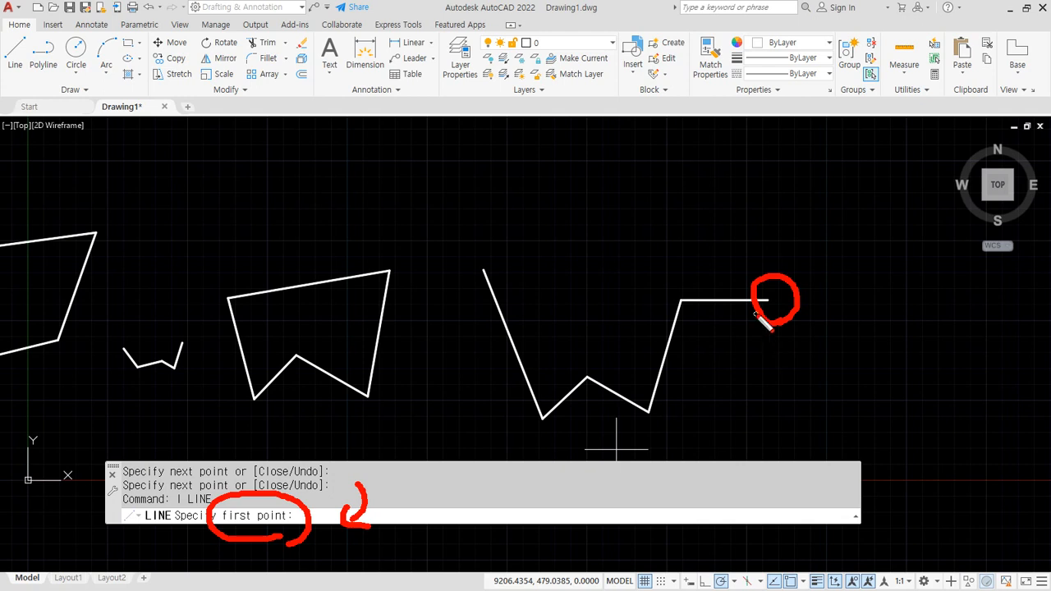
key(e)
mouse_move(157, 532)
mouse_down()
mouse_move(276, 535)
mouse_move(231, 535)
mouse_move(271, 501)
mouse_move(276, 536)
mouse_up()
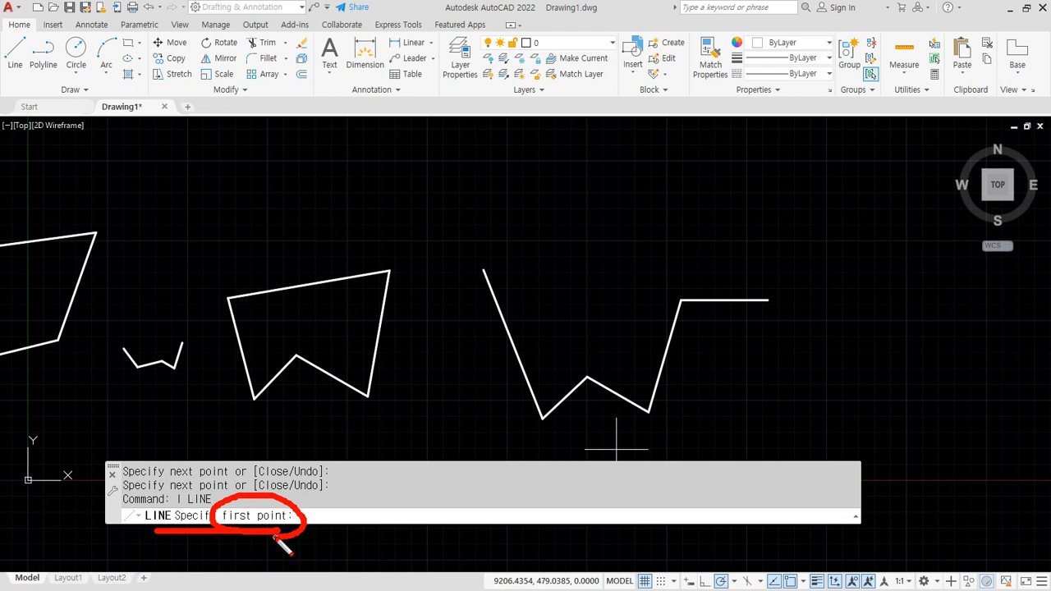
drag(377, 505, 370, 542)
click(357, 520)
mouse_move(787, 321)
mouse_down()
mouse_move(758, 325)
mouse_move(791, 286)
mouse_move(784, 321)
mouse_up()
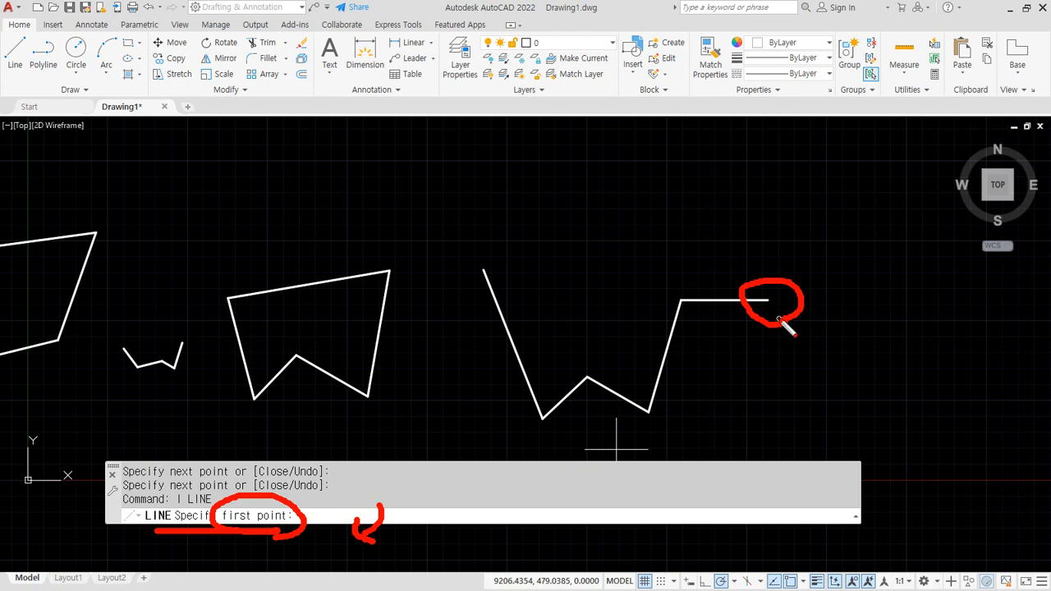
key(Escape)
- Continue the line from the last endpoint with four segments: vertically up, horizontally back, steeply up, and sloping down above the chain's first point
key(Return)
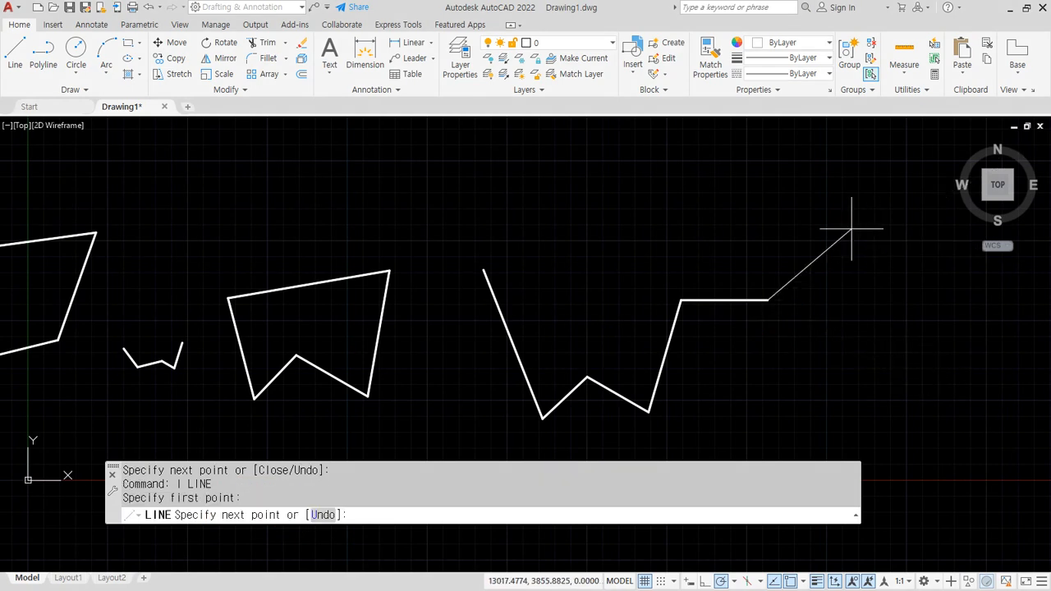
click(768, 153)
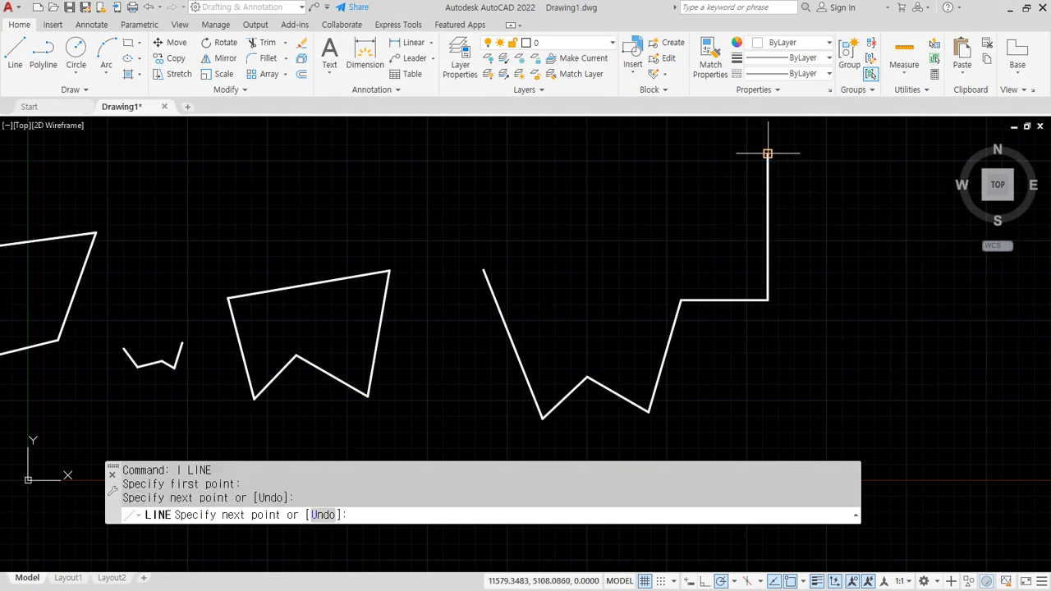
click(630, 153)
middle_drag(629, 155, 629, 204)
click(621, 137)
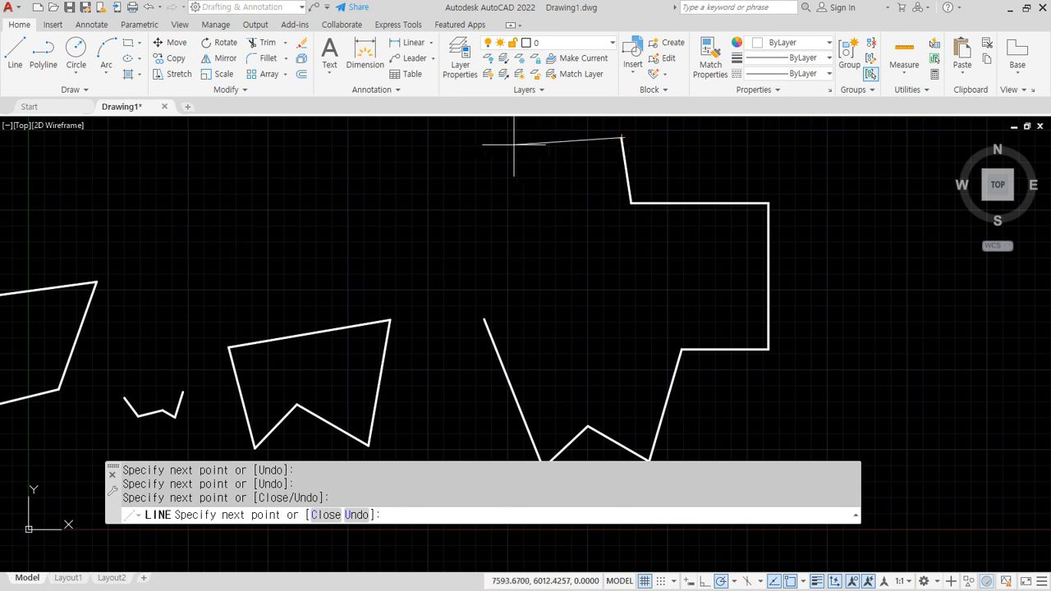
click(482, 188)
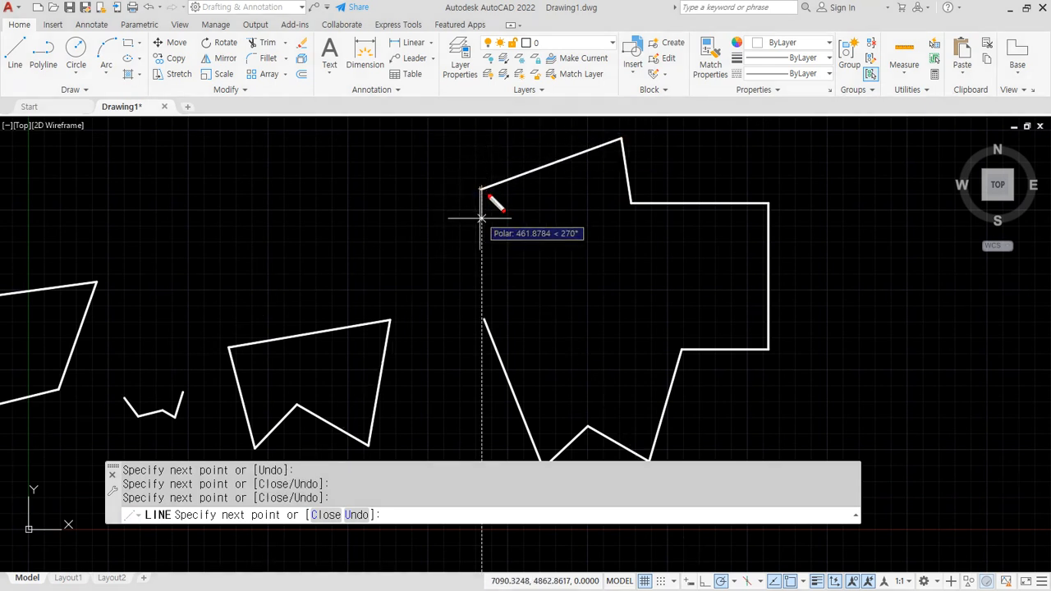
- Sketch two red arrows for the possible closing paths, numbered 1 to the chain's first point and 2 to the current command's start point, and clear them
mouse_move(483, 190)
mouse_down()
mouse_move(490, 312)
mouse_move(625, 284)
mouse_move(754, 335)
mouse_move(704, 345)
mouse_up()
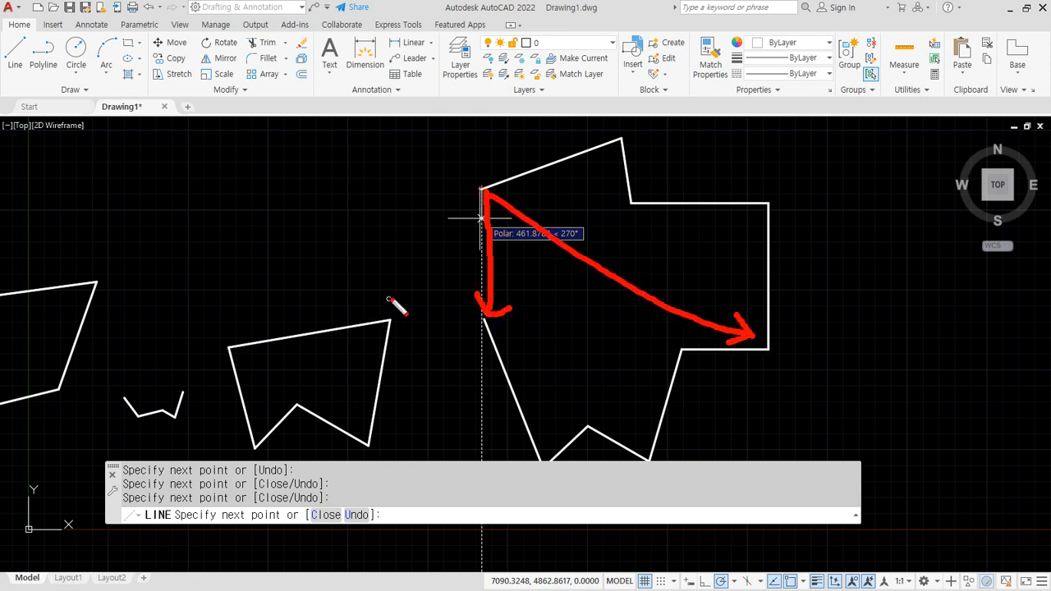
mouse_move(421, 277)
mouse_down()
mouse_move(424, 311)
mouse_move(439, 276)
mouse_move(429, 318)
mouse_up()
mouse_move(664, 266)
mouse_down()
mouse_move(686, 292)
mouse_move(716, 281)
mouse_move(714, 308)
mouse_up()
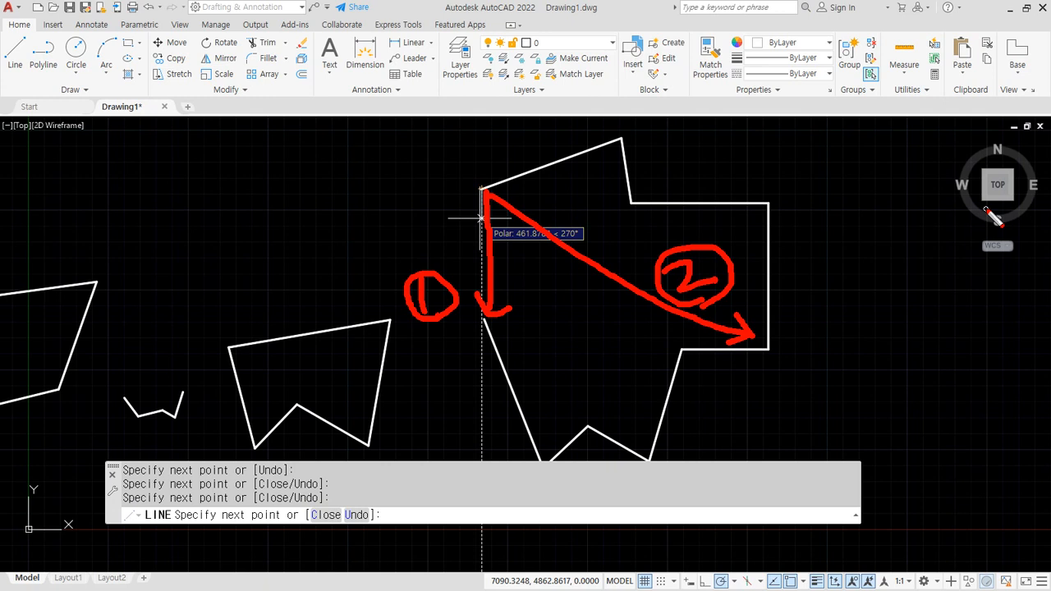
key(Escape)
- Connect the last point to the start point of the current Line command with the Close option
text(c)
key(Return)
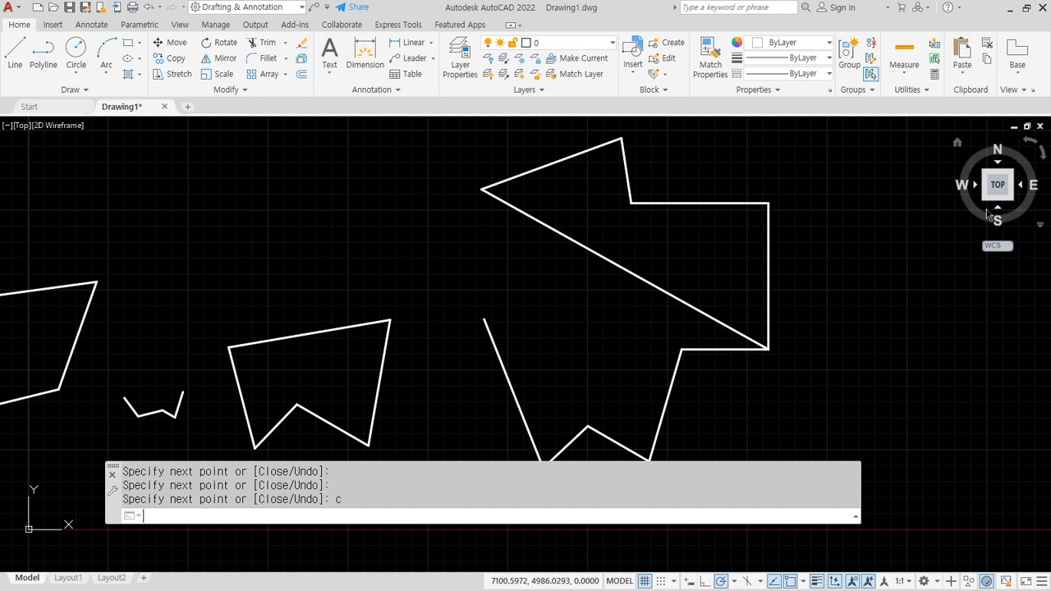
scroll(907, 174, down, 2)
middle_drag(734, 270, 669, 295)
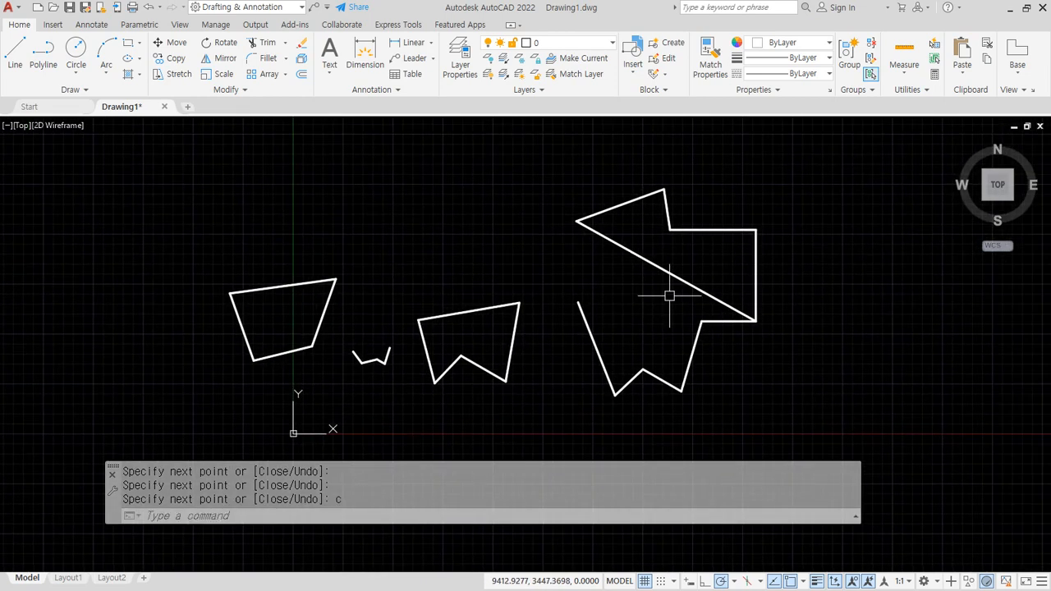
- Switch to Notepad and add the note "Erase (지우개 E, DEL)" on a new line above the Circle command note
key(alt+Tab)
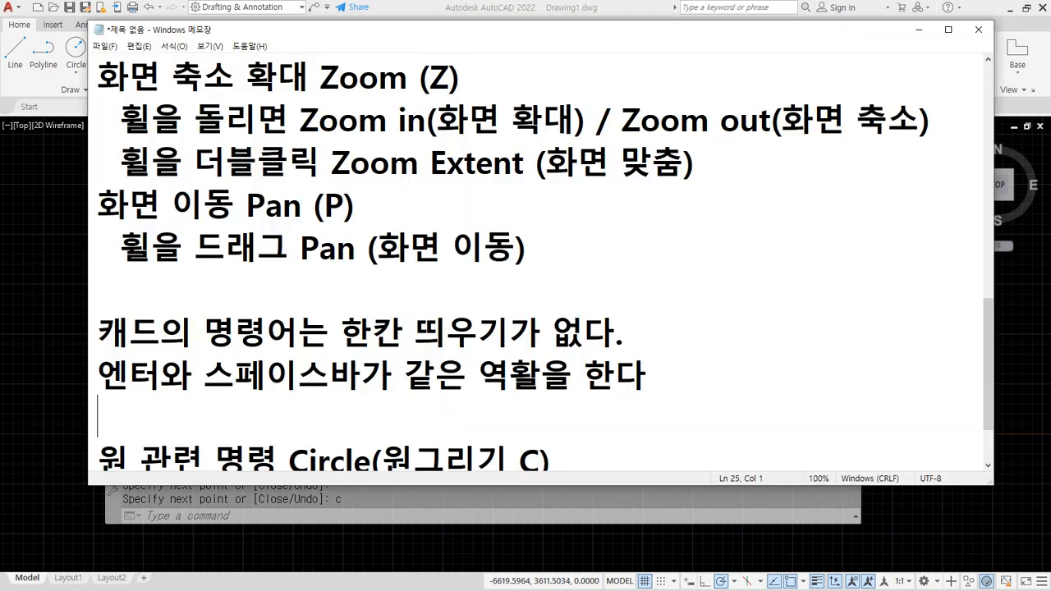
scroll(447, 413, down, 1)
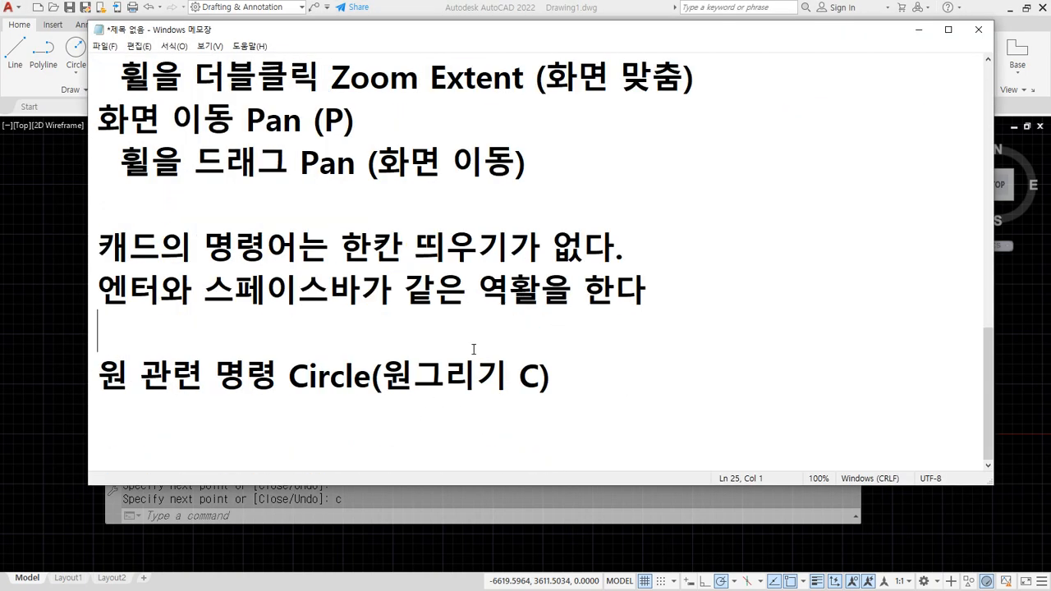
key(Return)
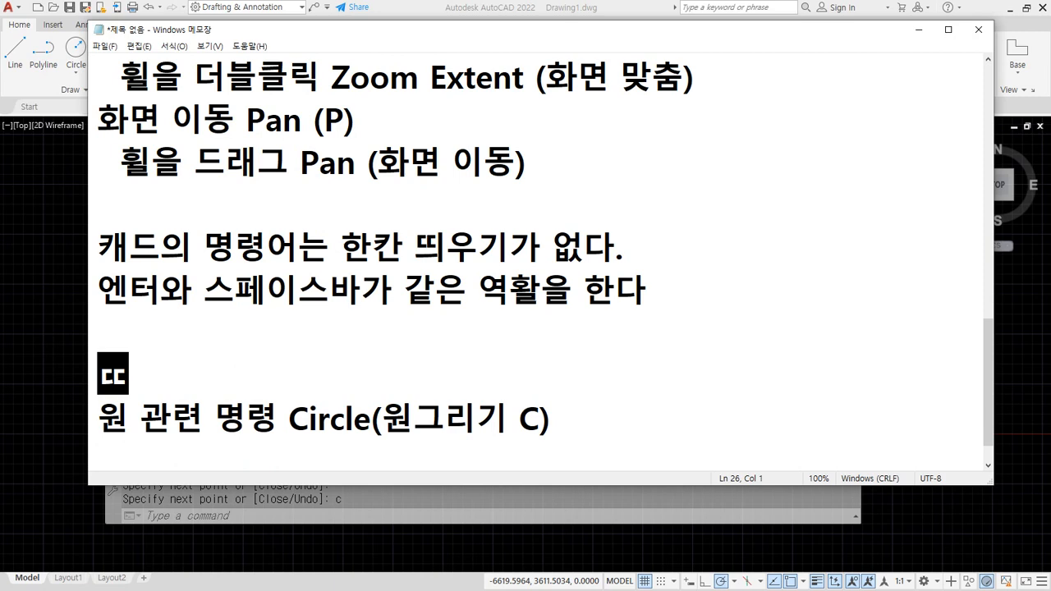
text(Erase )
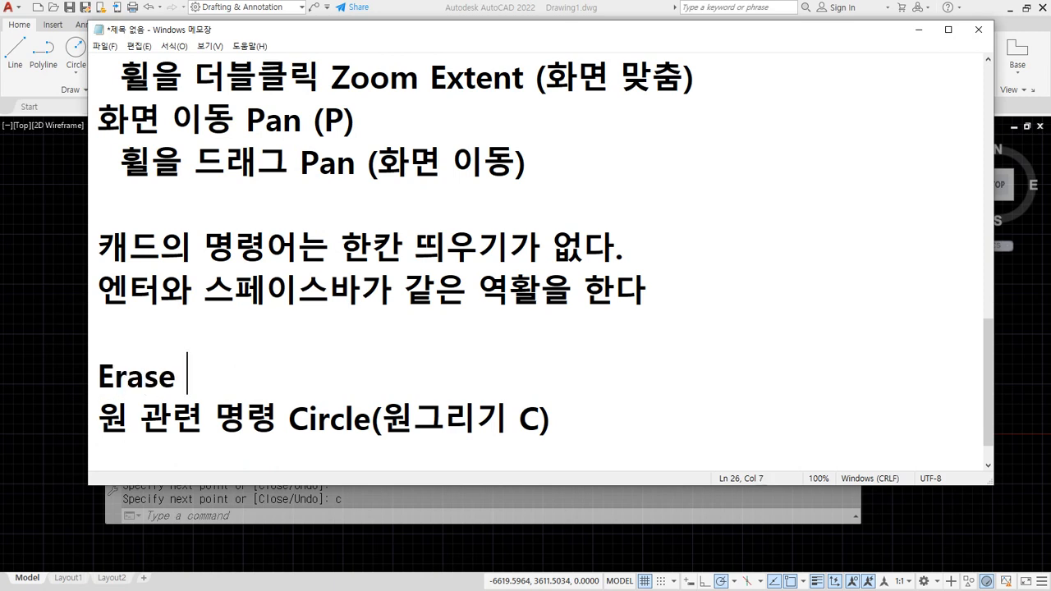
text((지유ㅜ)
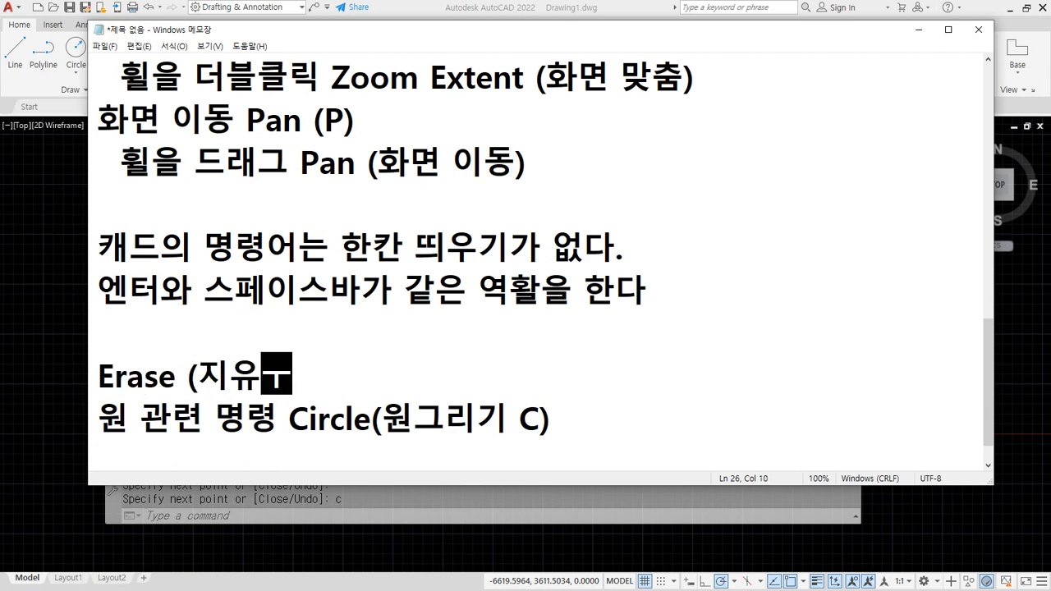
key(BackSpace)
key(BackSpace)
text(우개)
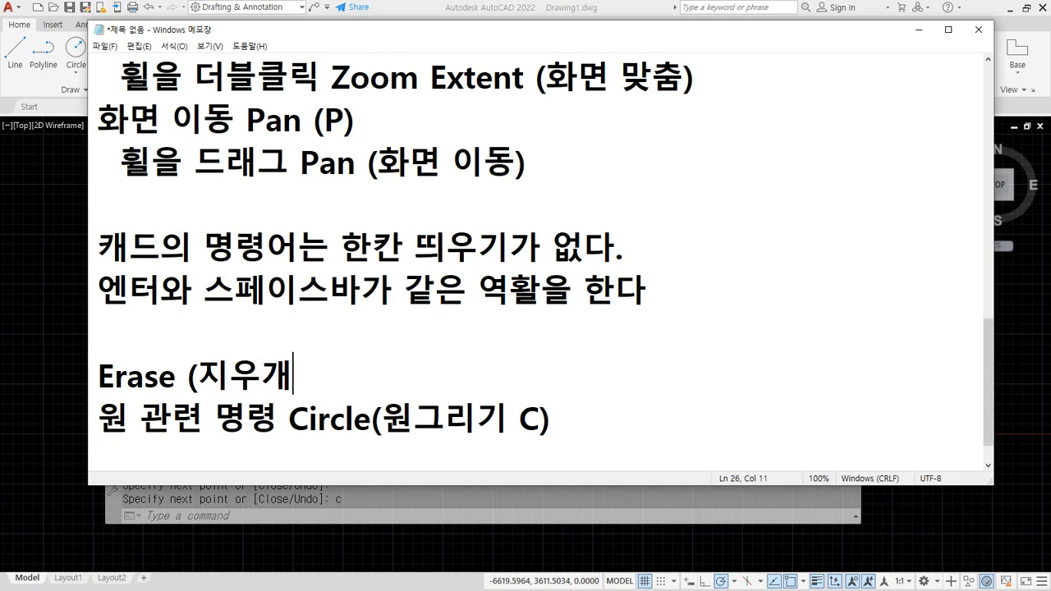
text( E))
text(, )
text(DEL)
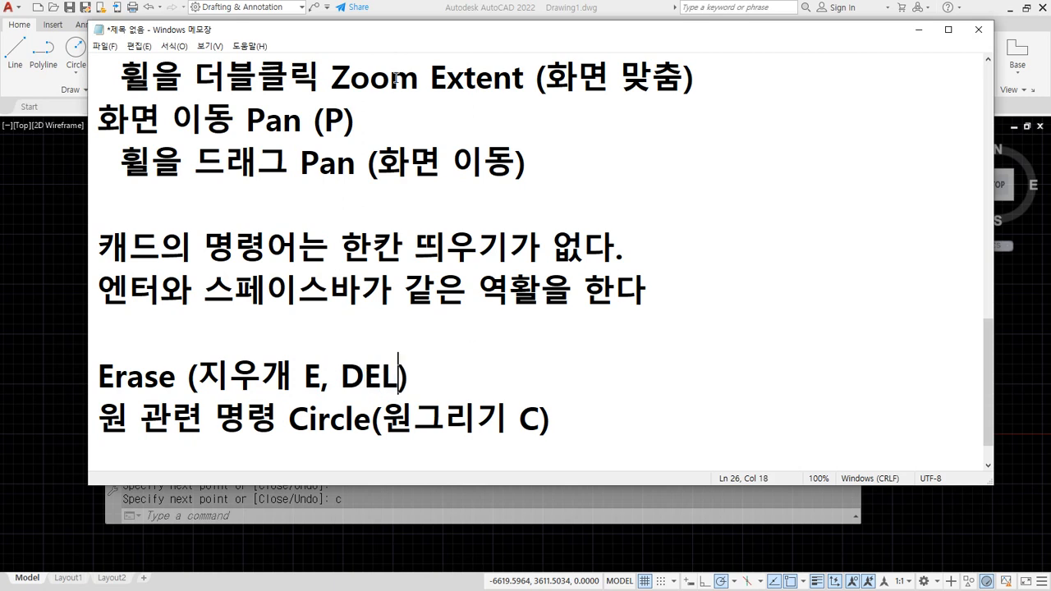
- Return to AutoCAD and erase the four lines of the four-sided outline with the Erase command
click(417, 7)
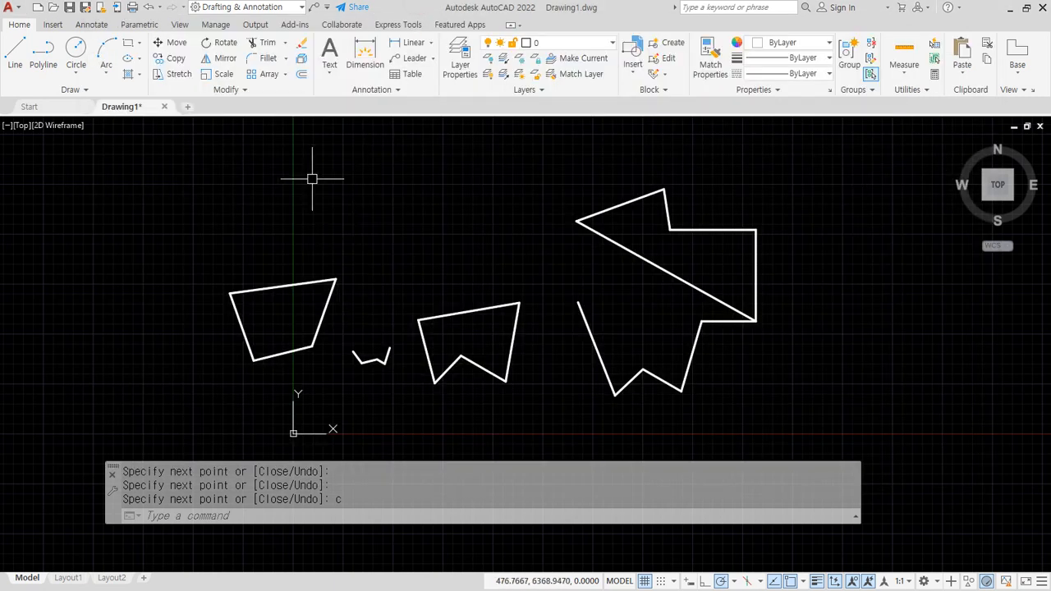
text(e)
key(Return)
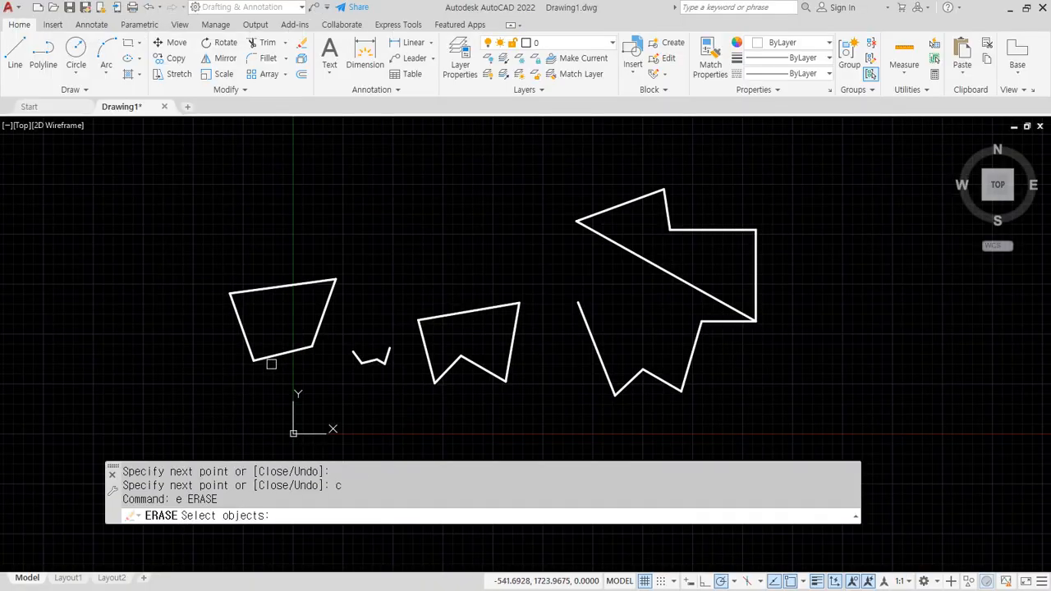
click(271, 354)
click(245, 344)
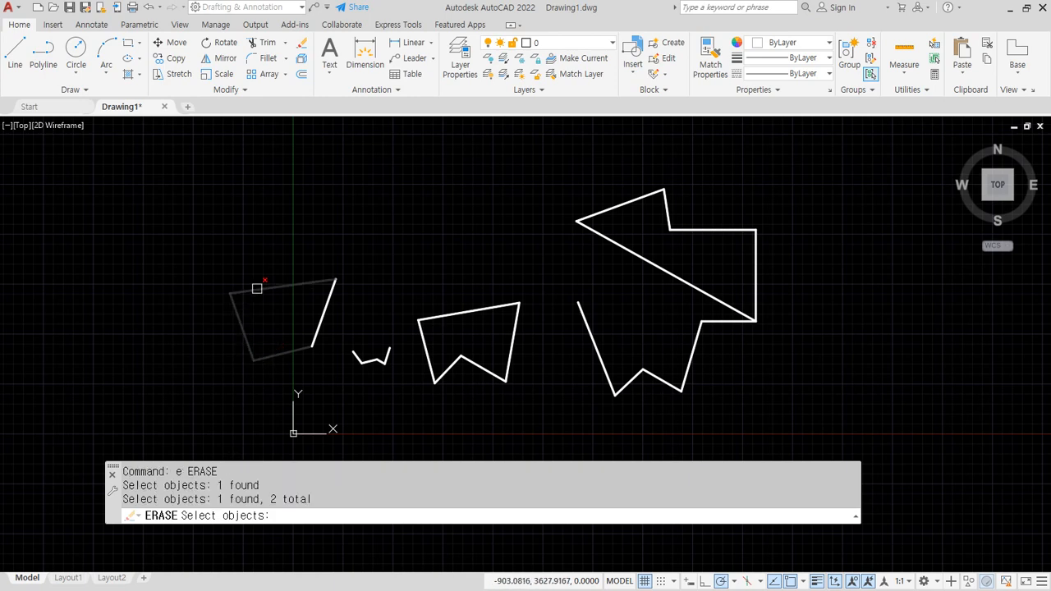
click(258, 289)
click(325, 301)
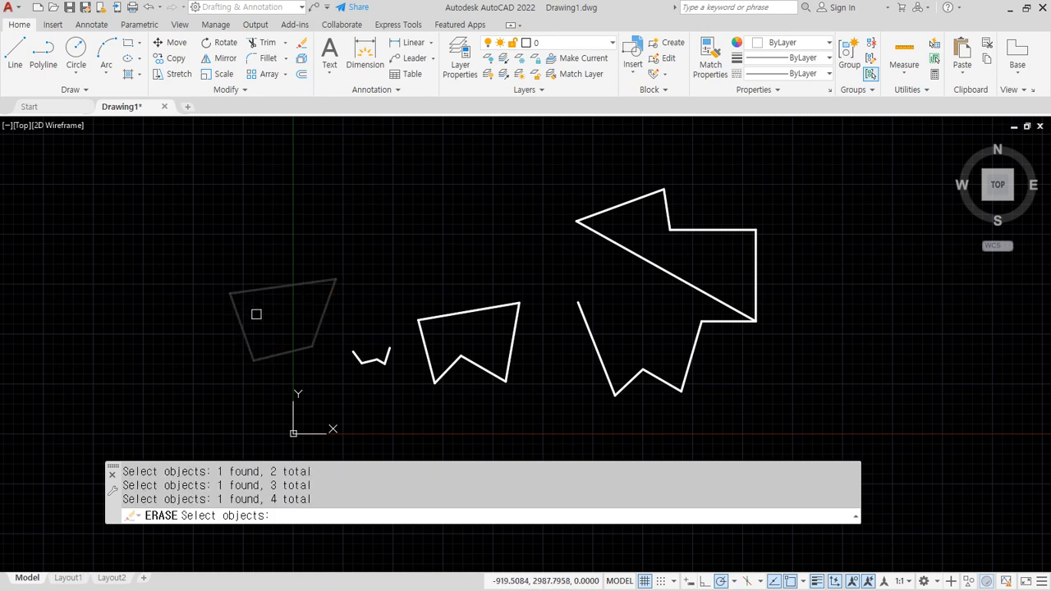
key(Return)
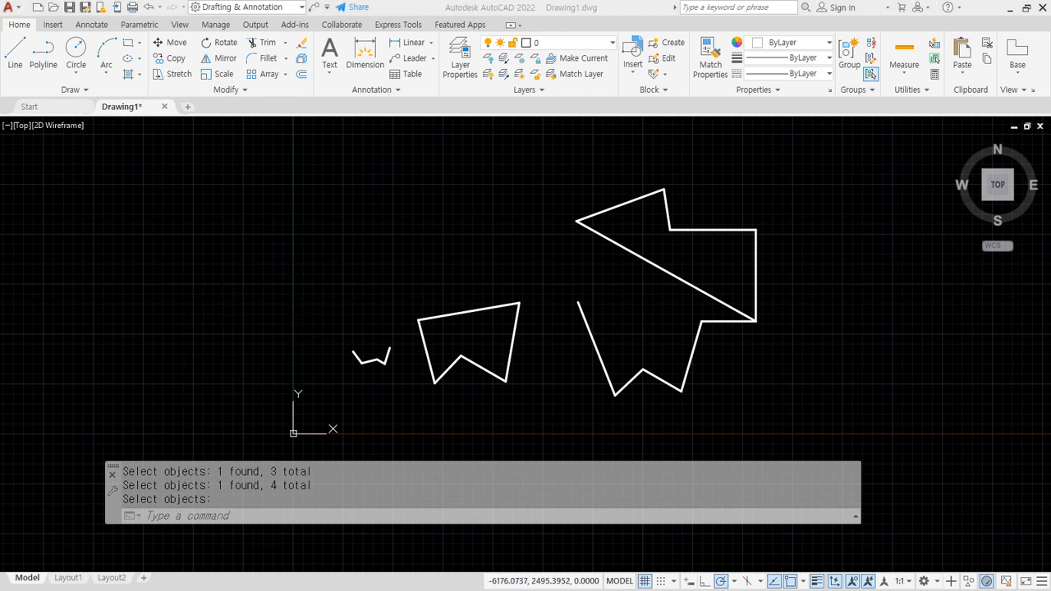
mouse_move(186, 532)
mouse_down()
mouse_move(141, 534)
mouse_move(213, 537)
mouse_up()
drag(266, 485, 199, 522)
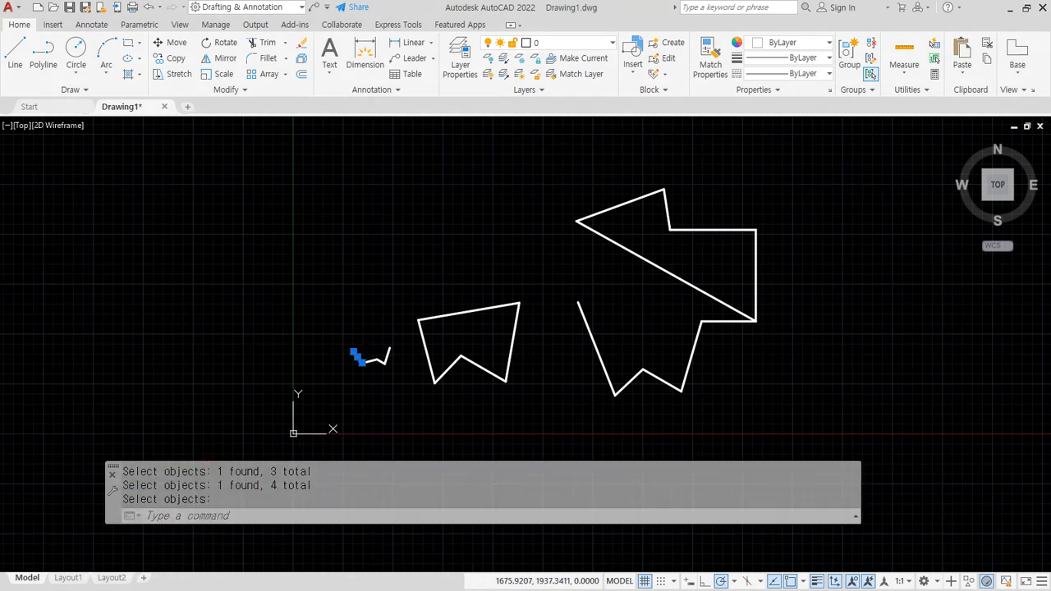
- Select the four lines of the small zigzag beside the closed five-sided outline without starting a command, showing their grips
scroll(369, 368, up, 2)
scroll(355, 338, up, 4)
click(387, 381)
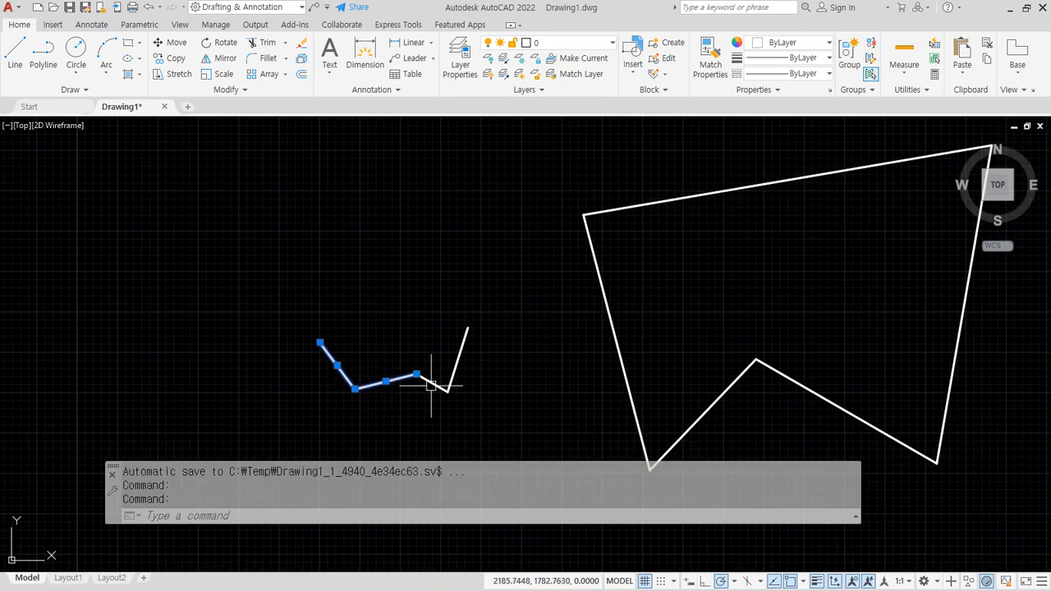
click(451, 380)
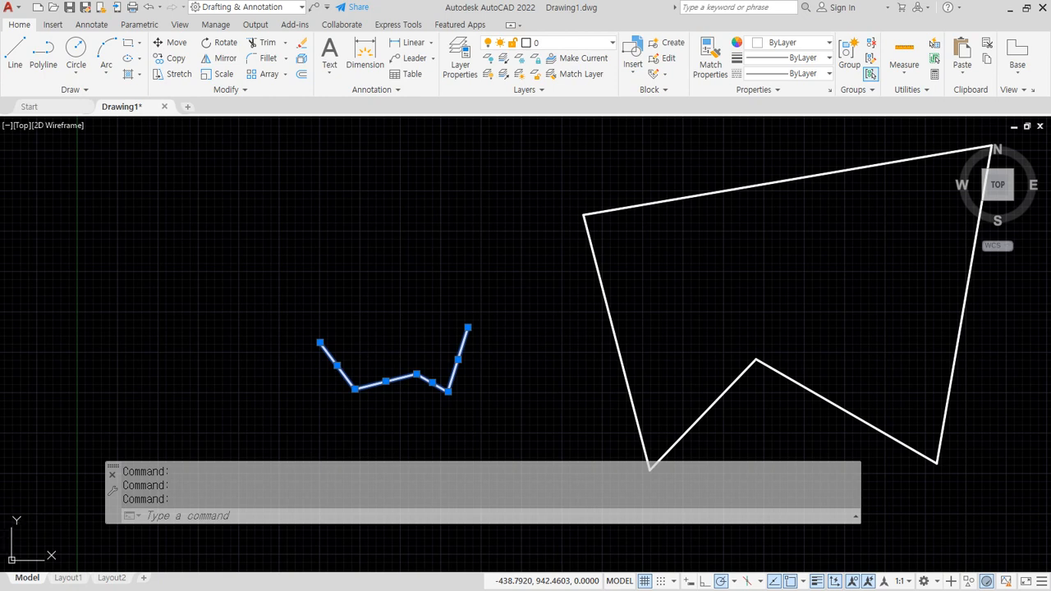
- Switch to Notepad and add the line "명령없이 객체를 선택하면 파랑점이 나오느데 이를 GRIP이라고 함" below the Erase note
key(alt+Tab)
click(435, 377)
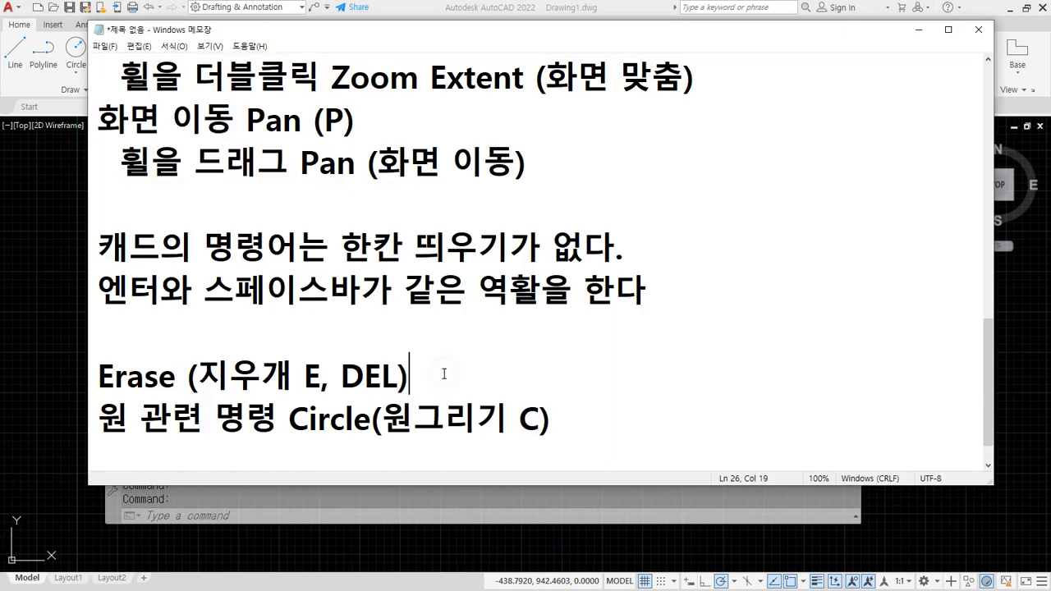
key(Return)
text(ㅁ)
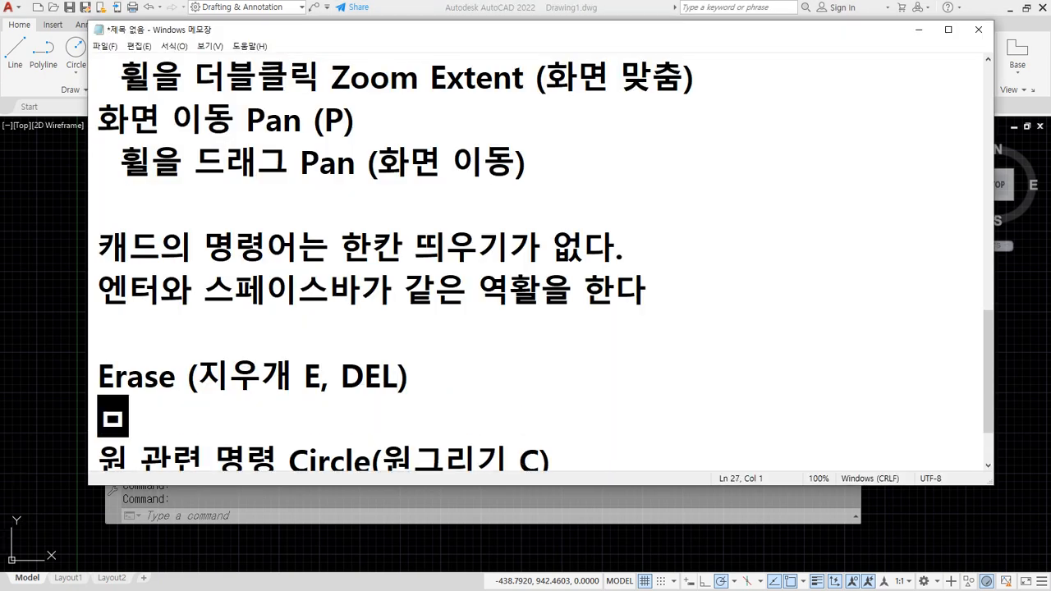
text(여)
key(BackSpace)
key(BackSpace)
text(명령)
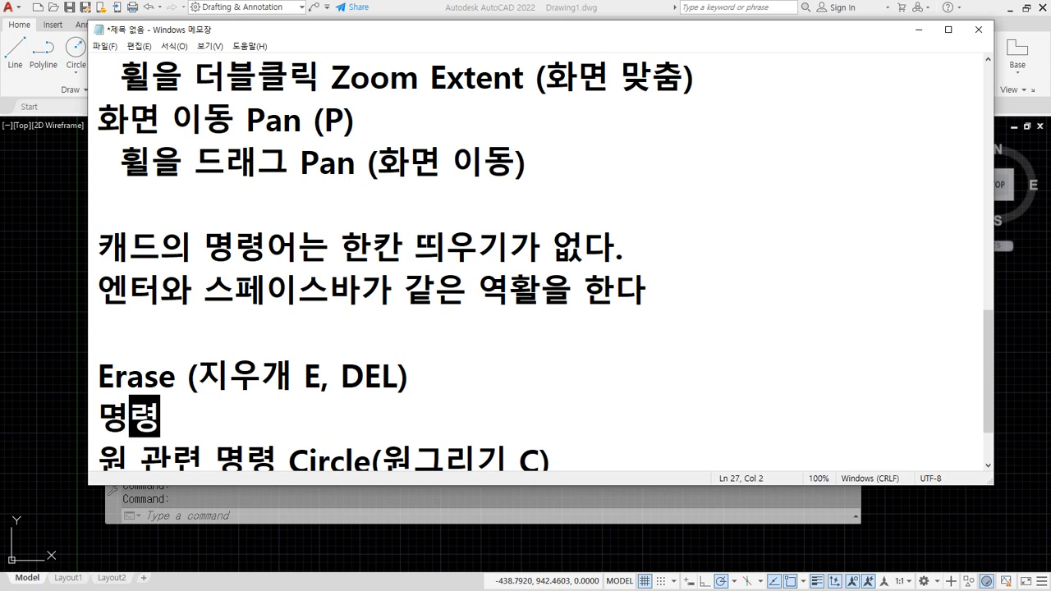
text(없이 객체를 )
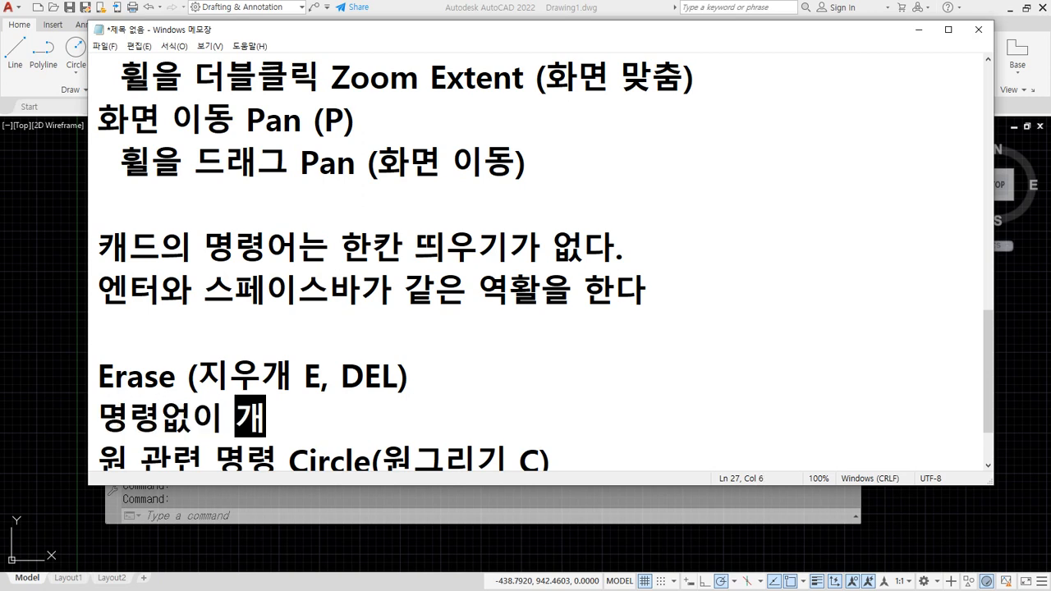
text(선택)
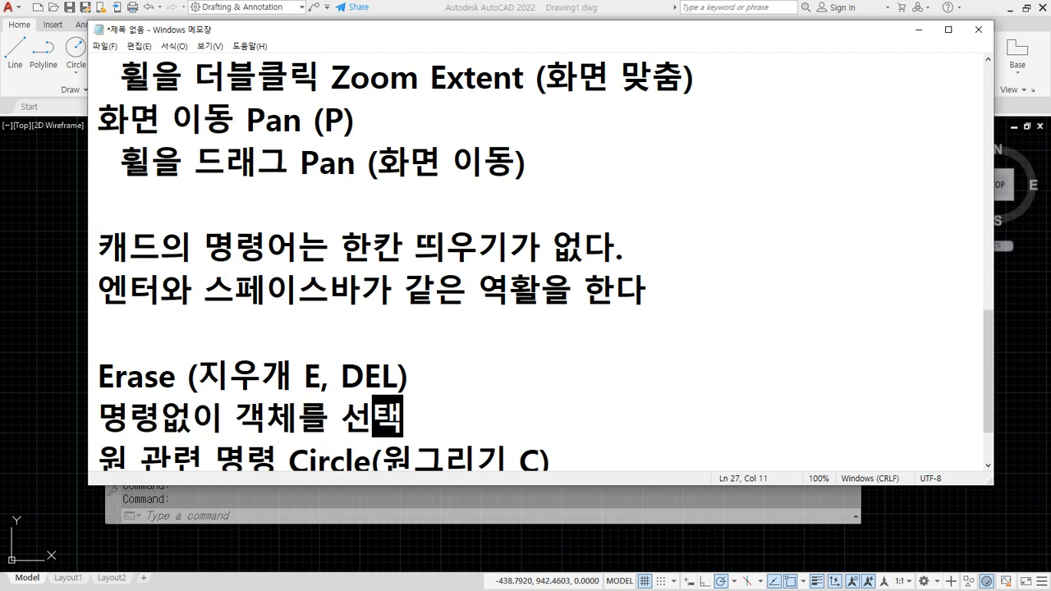
text(하면 파)
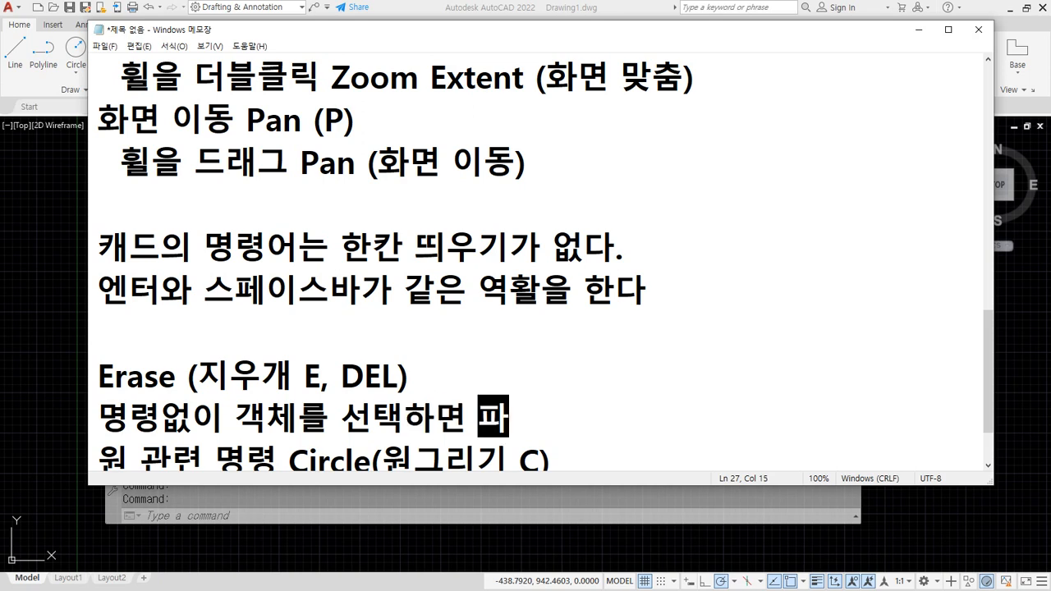
text(랑점이 나오느데 )
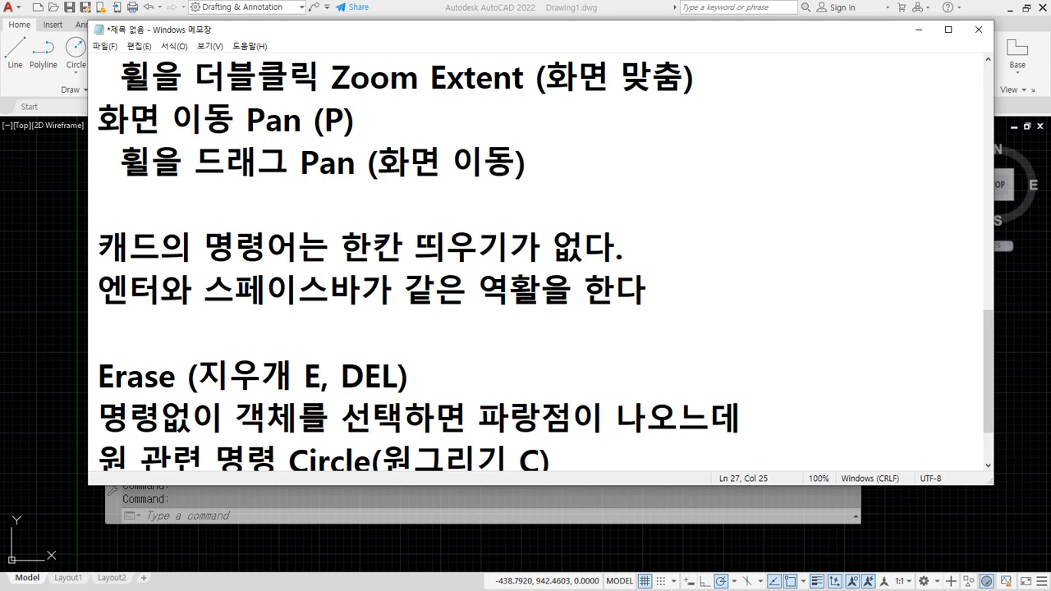
text(이를 G)
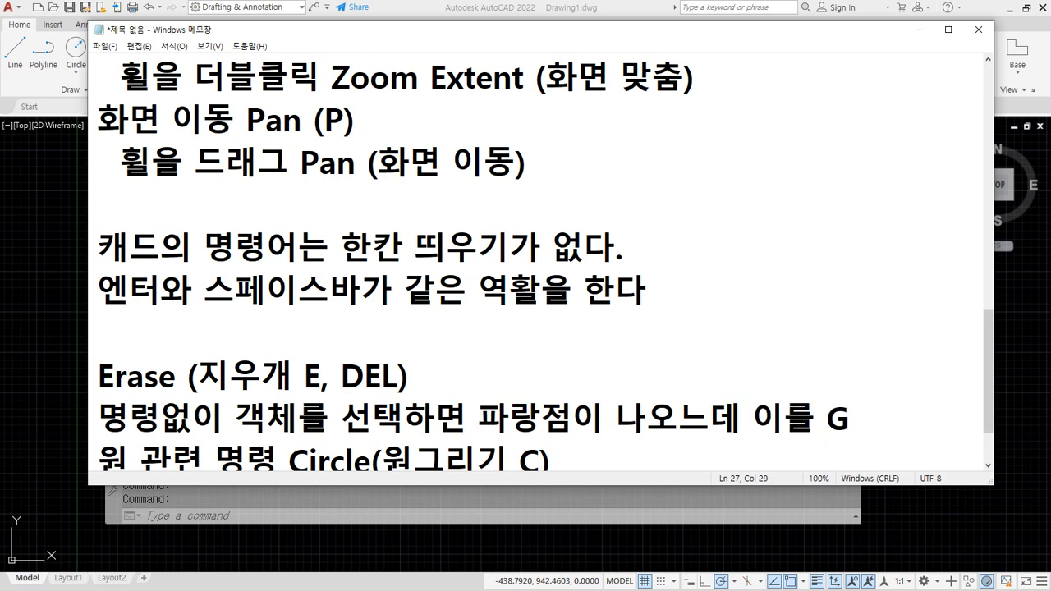
text(RIP이라고)
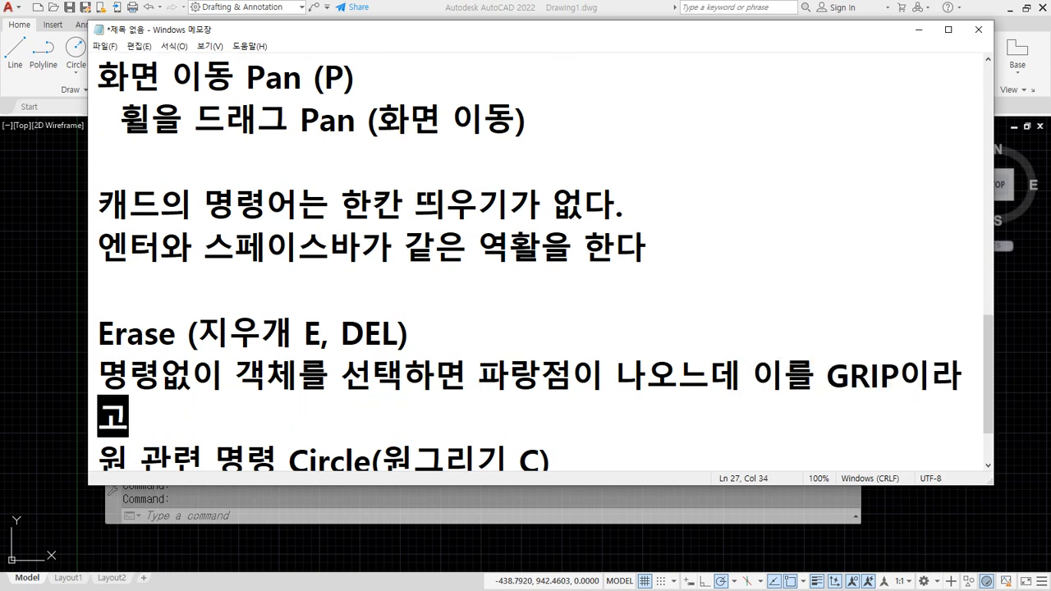
text( 함)
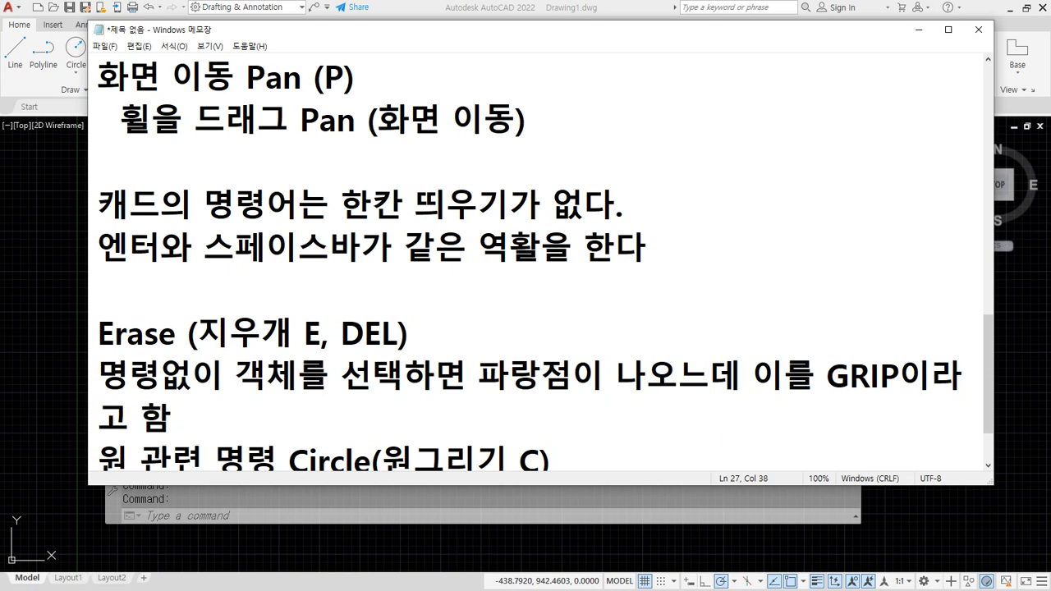
- Extend the grip note with "GRIP = 손잡이 명령어가 숨겨져 있음" and start a new line below it
text( GRIP)
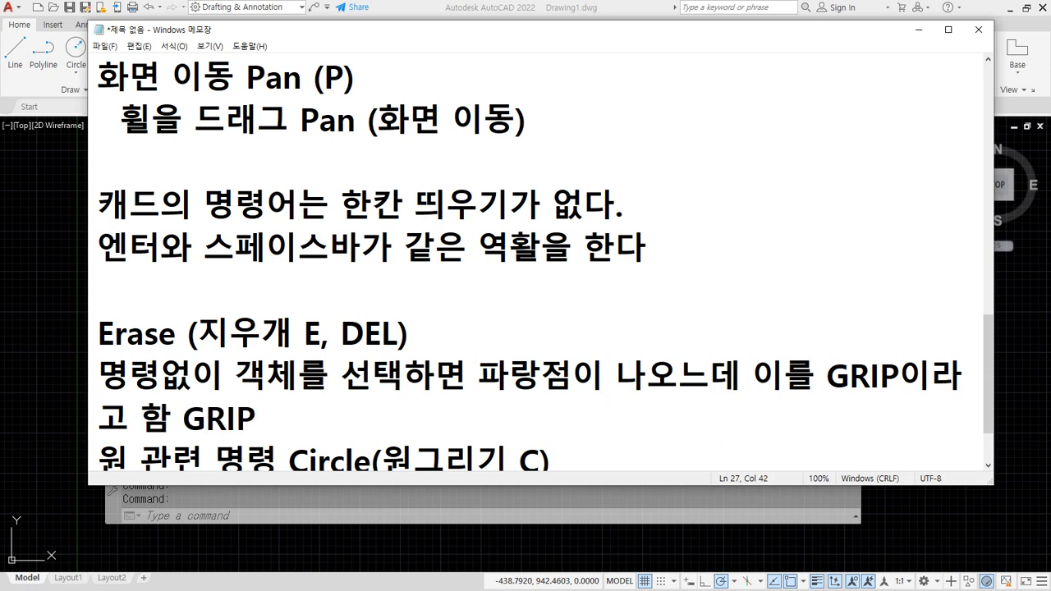
text( = 손잡이)
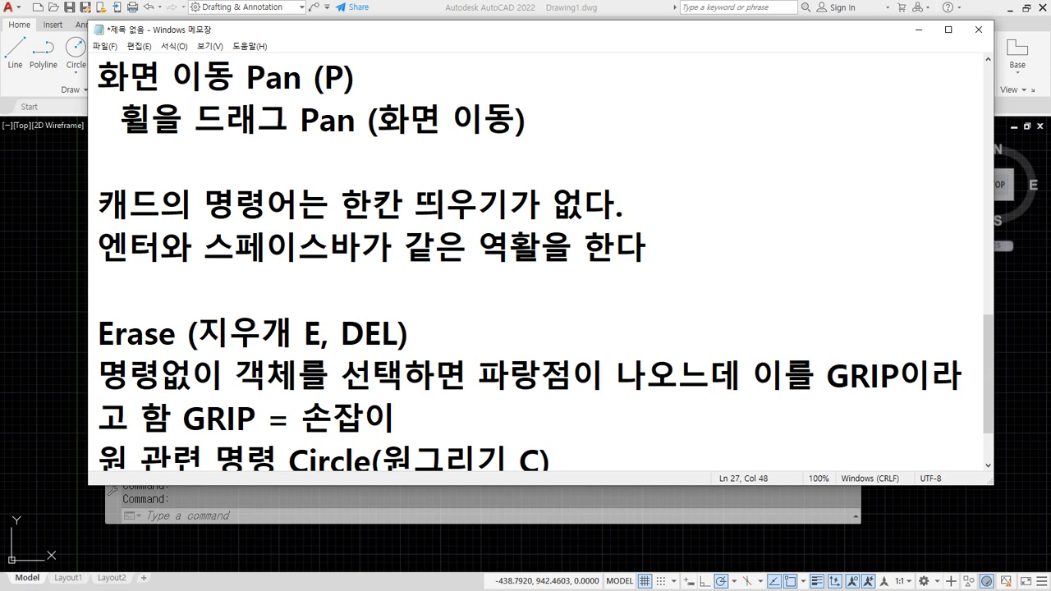
text(명령어가 수)
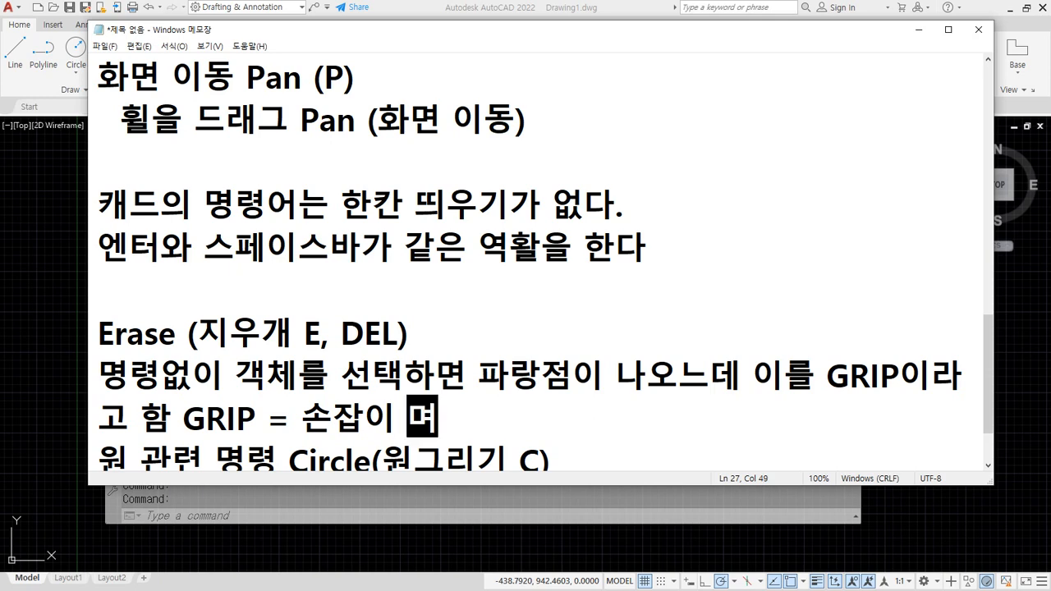
text(숨)
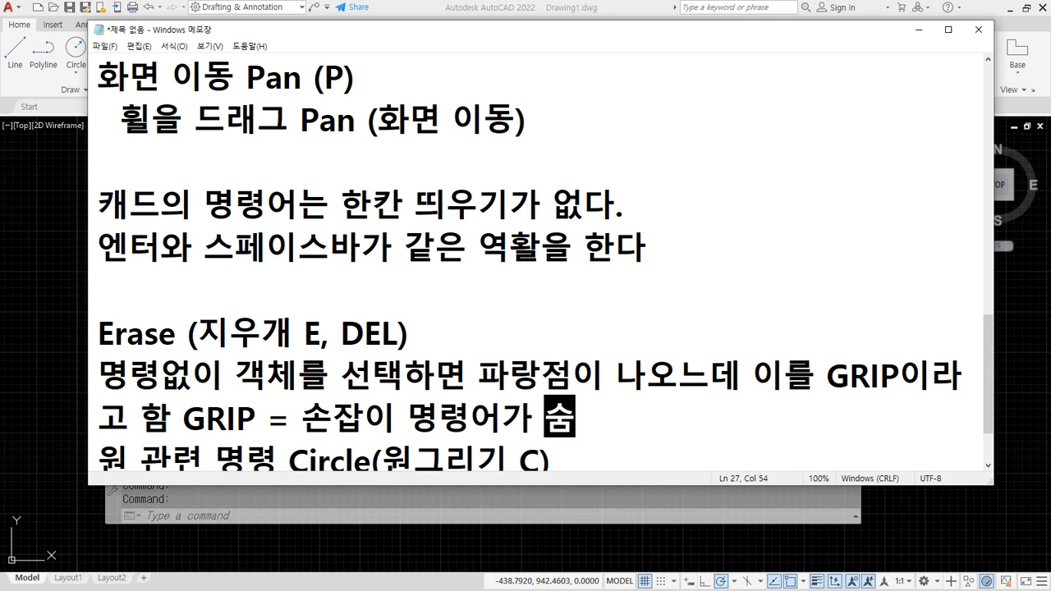
text(겨져 ㅇ있음)
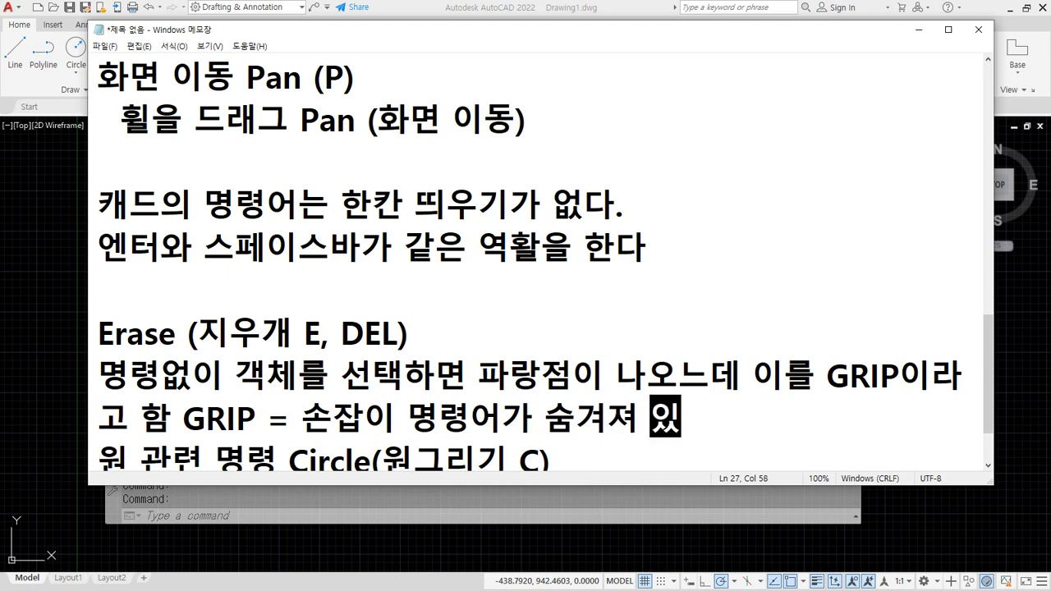
key(Return)
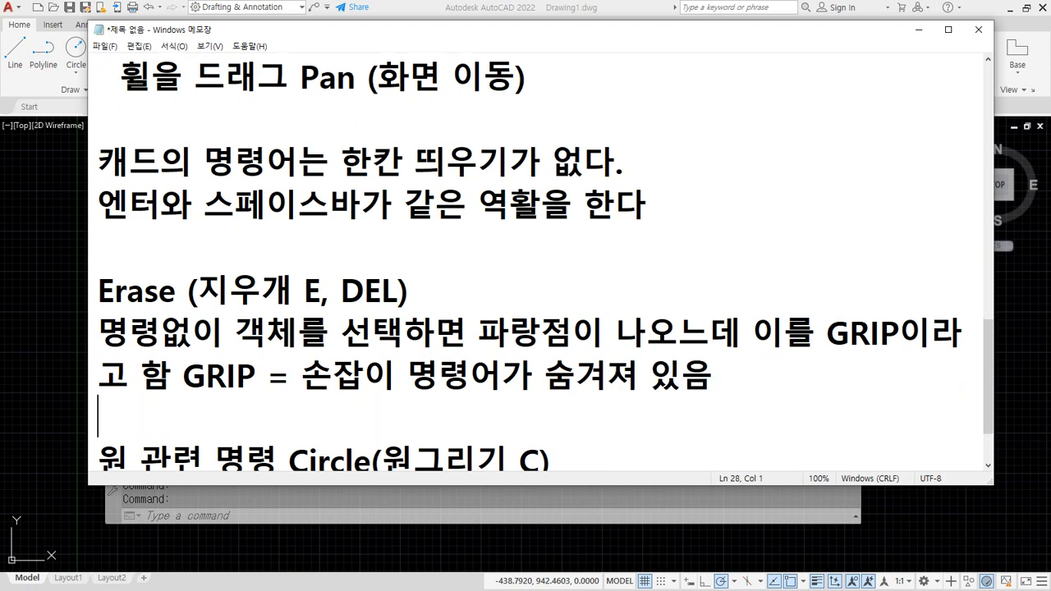
- Return to AutoCAD and delete the four selected zigzag lines
click(586, 6)
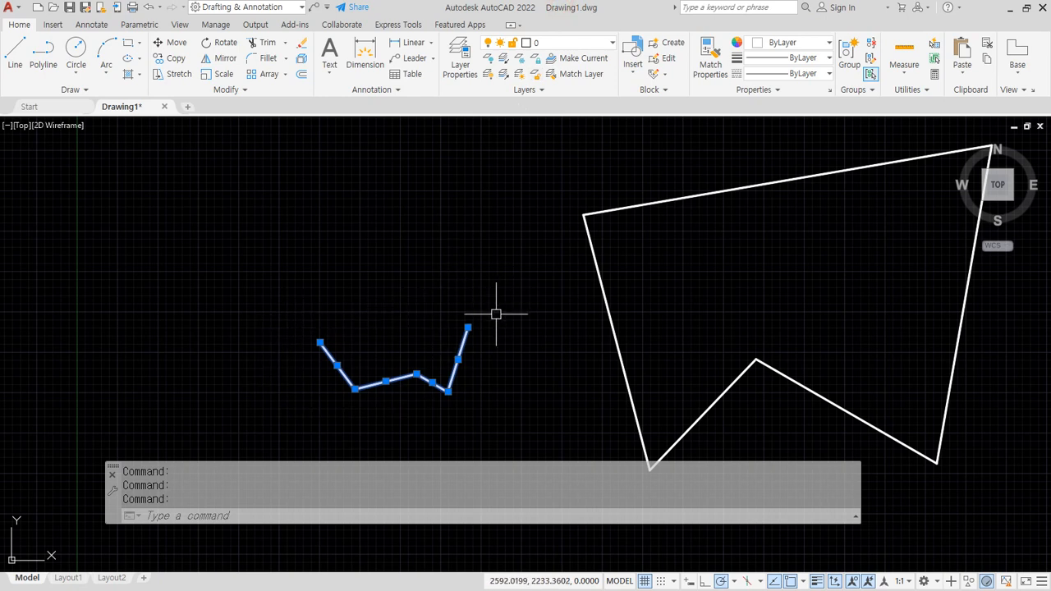
key(Delete)
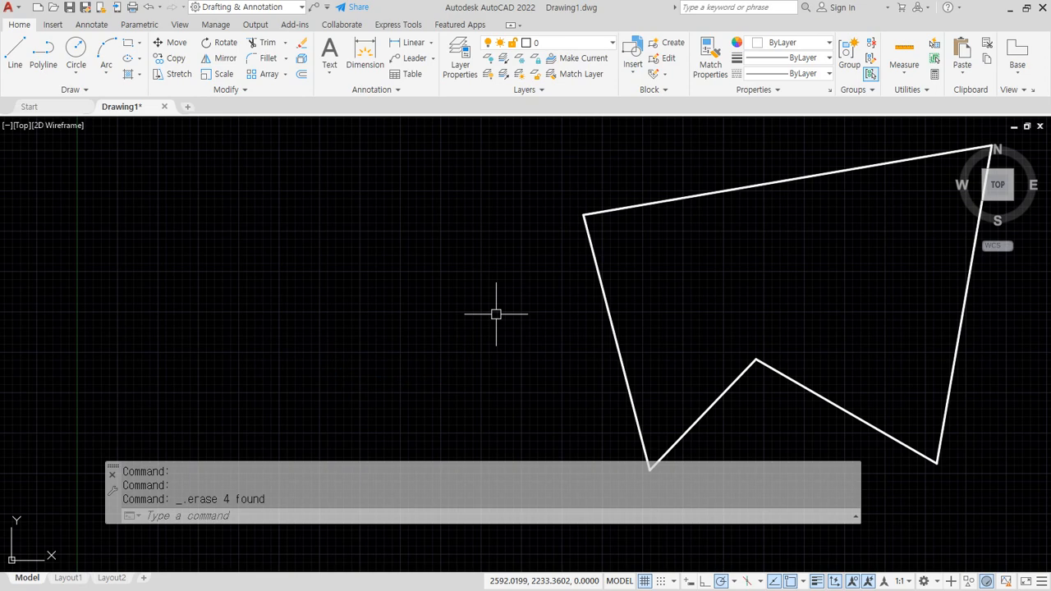
- Preview a selection rectangle started in the empty space beside the closed five-sided outline and cancel it
scroll(448, 319, down, 2)
middle_drag(452, 353, 30, 363)
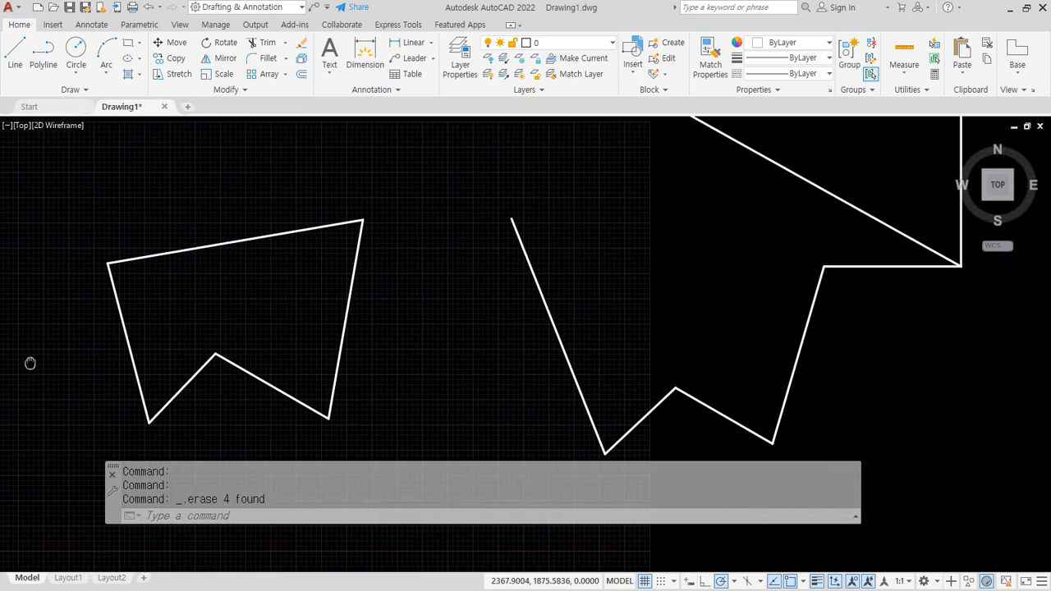
scroll(158, 366, down, 2)
scroll(382, 383, down, 2)
mouse_move(383, 382)
middle_down()
mouse_move(453, 370)
mouse_move(507, 392)
middle_up()
scroll(432, 387, up, 2)
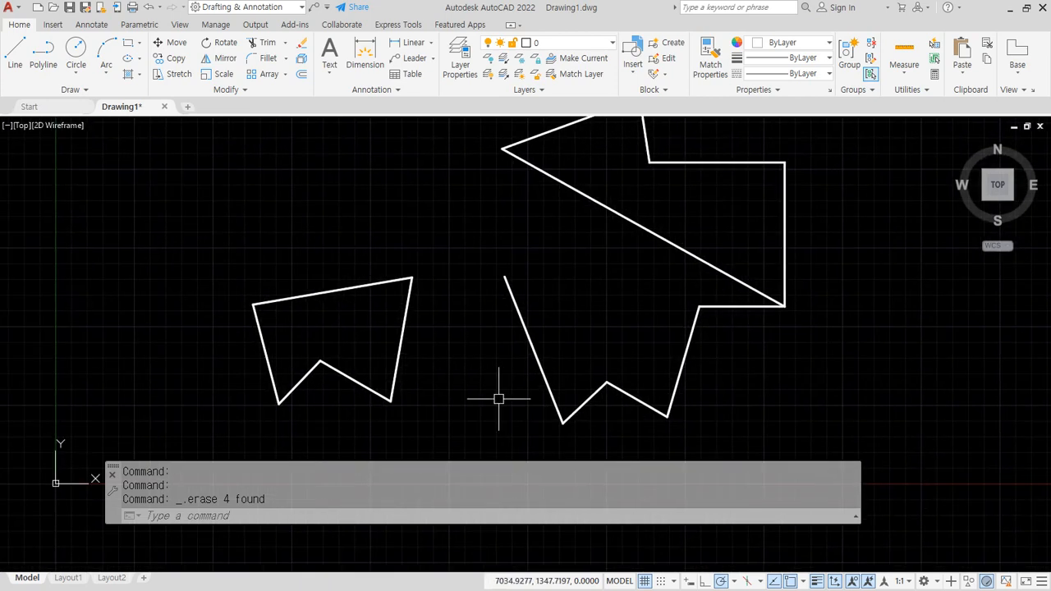
middle_drag(188, 282, 189, 251)
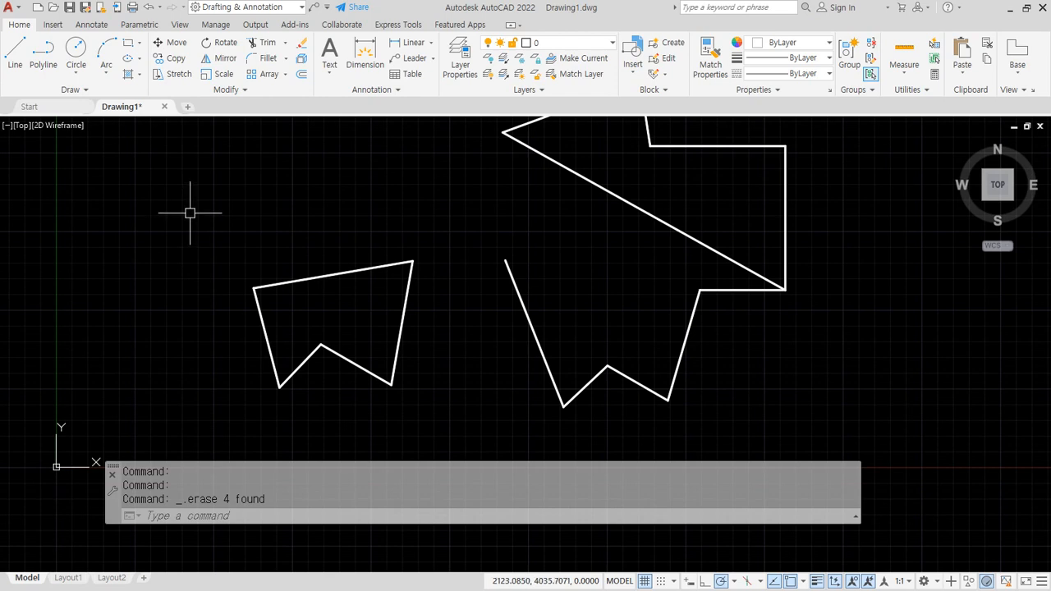
click(190, 213)
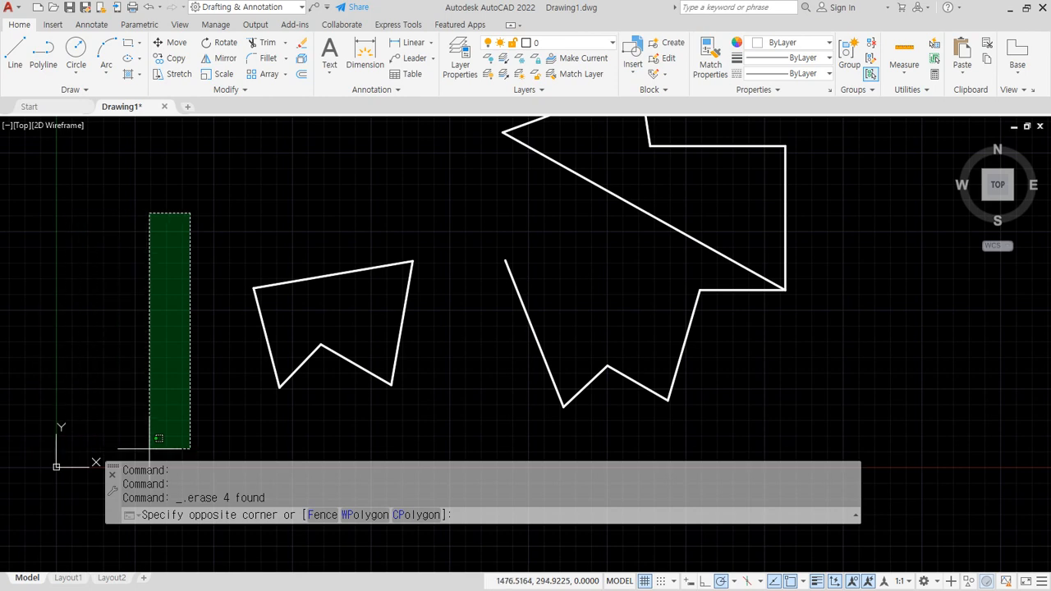
key(Escape)
- Switch to Notepad and add the line "빈공간 클릭 후" after a blank line below the grip note
key(alt+Tab)
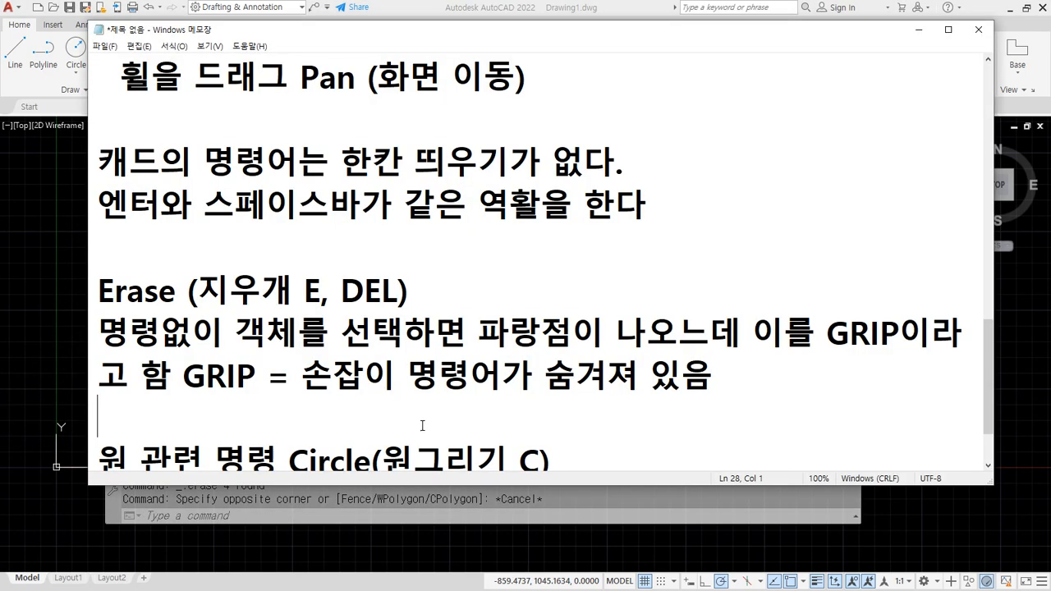
scroll(579, 415, down, 1)
key(Return)
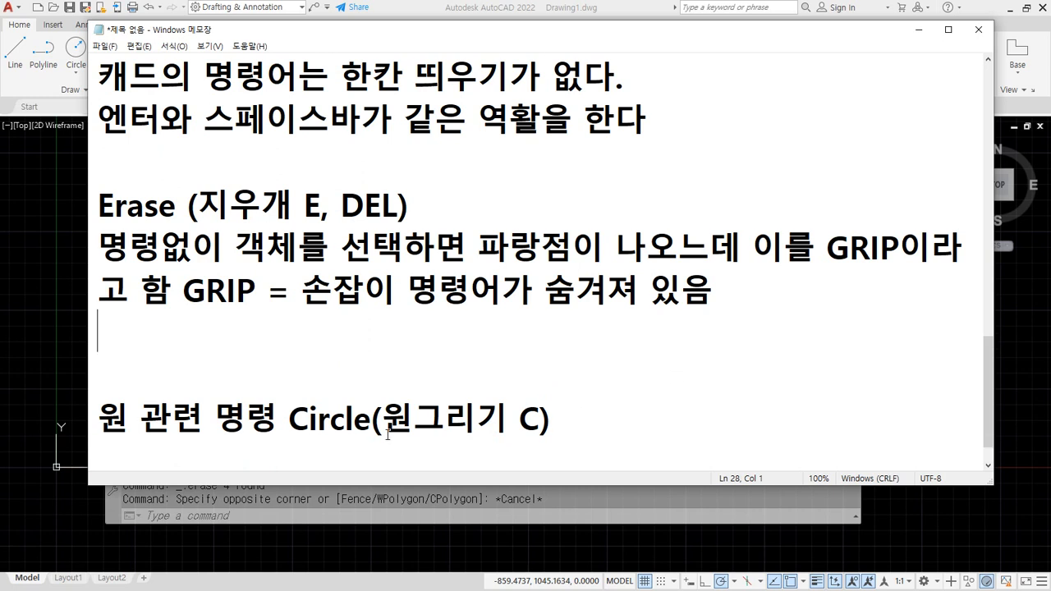
text(빈공간 ㅋ)
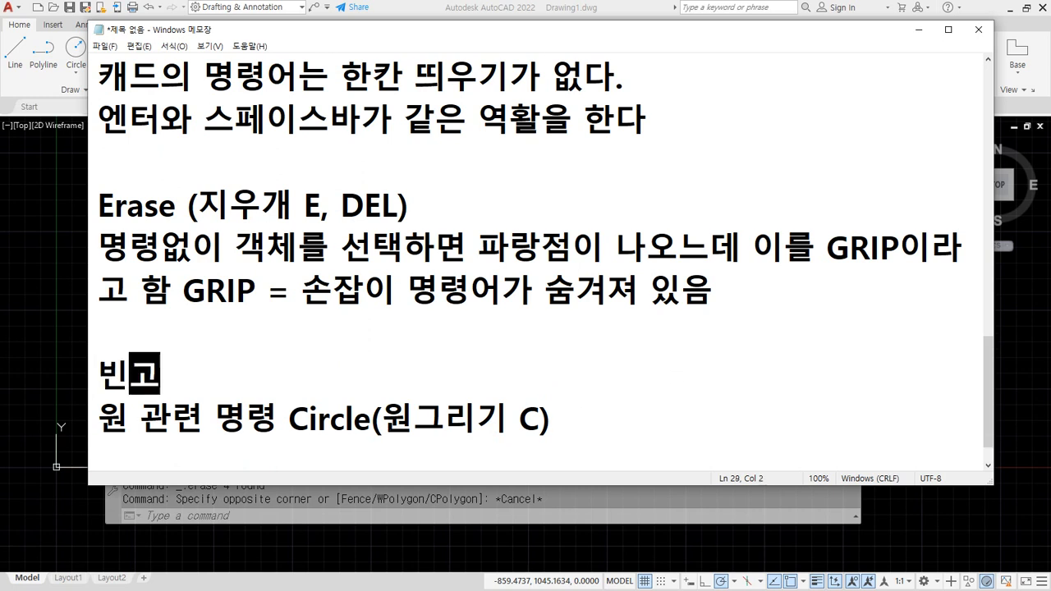
text(클릭 후 )
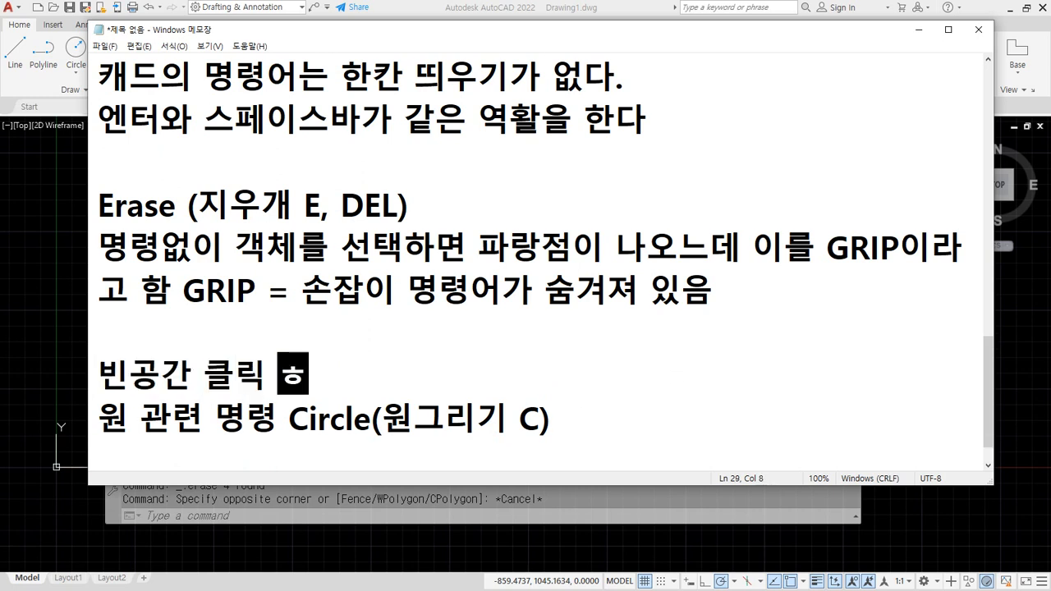
text(오ㄹ)
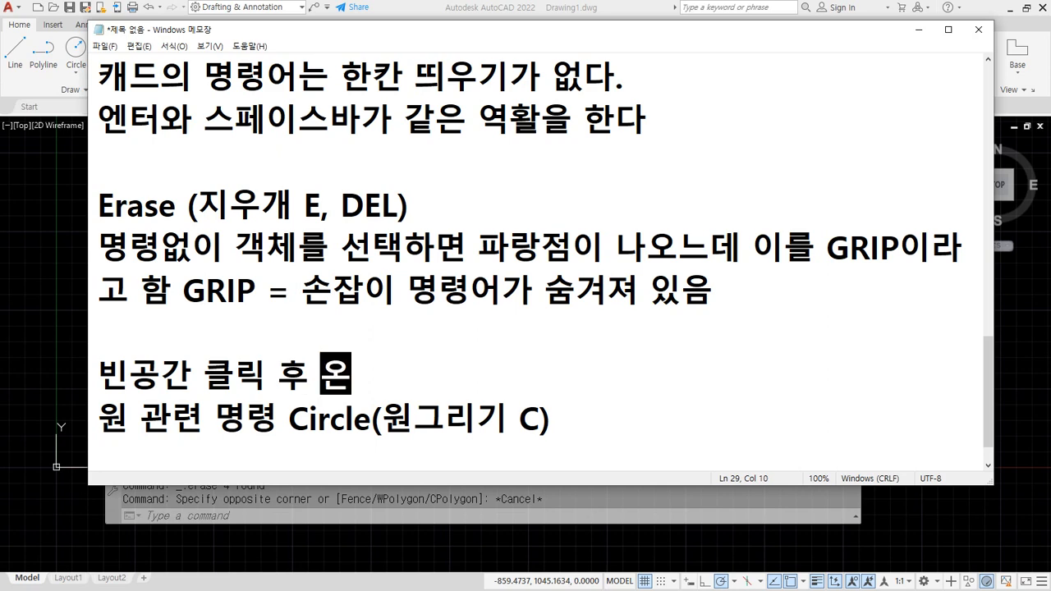
key(BackSpace)
key(BackSpace)
key(BackSpace)
key(Return)
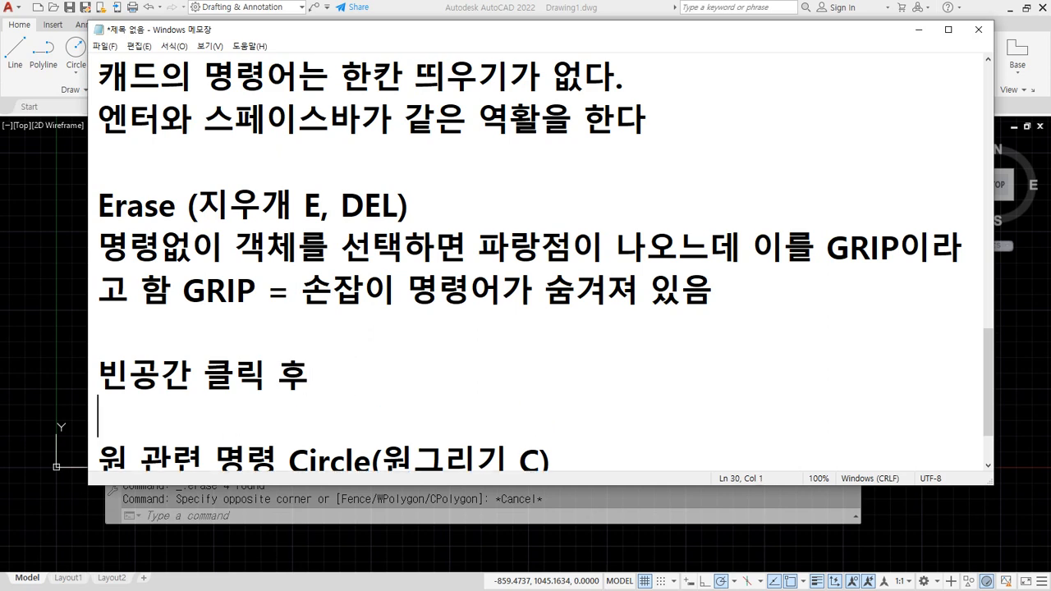
- Add the indented entry "오른쪽 이동 Window Select" under the "빈공간 클릭 후" line
text(오)
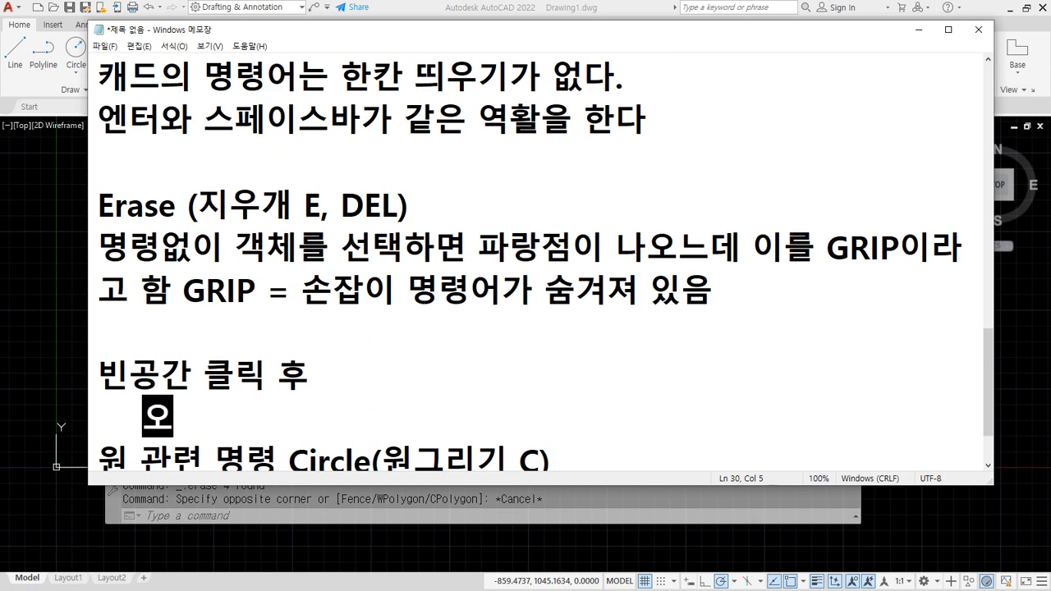
text(른쪽 ㅇ)
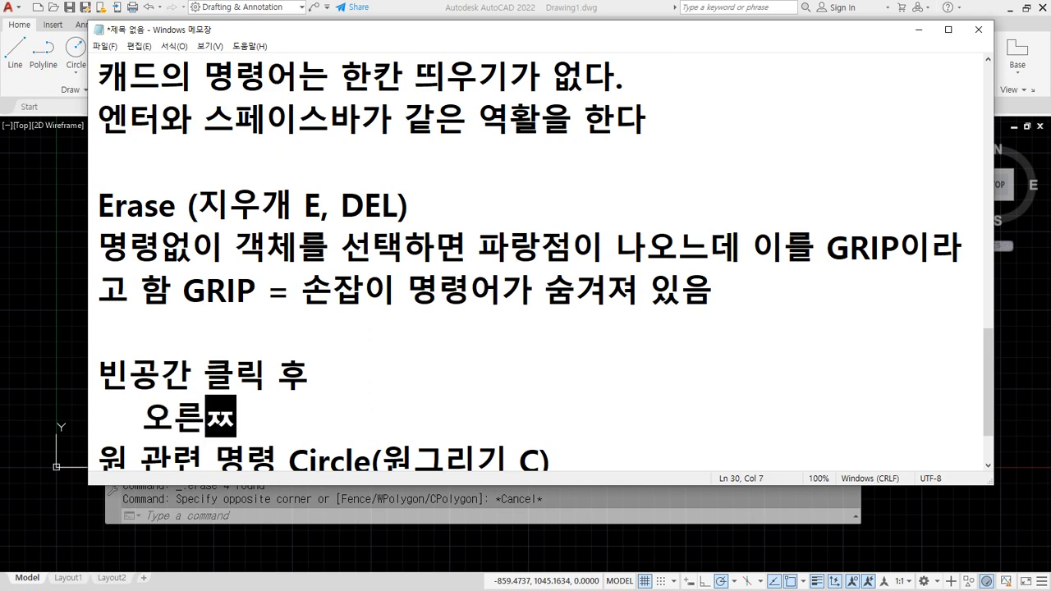
text(이동 )
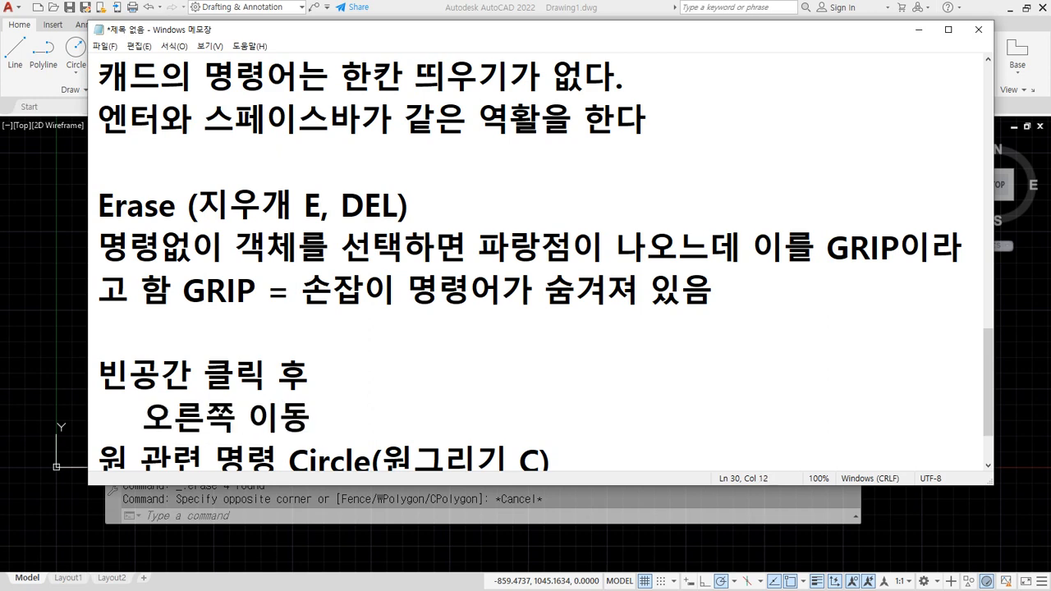
text(Window)
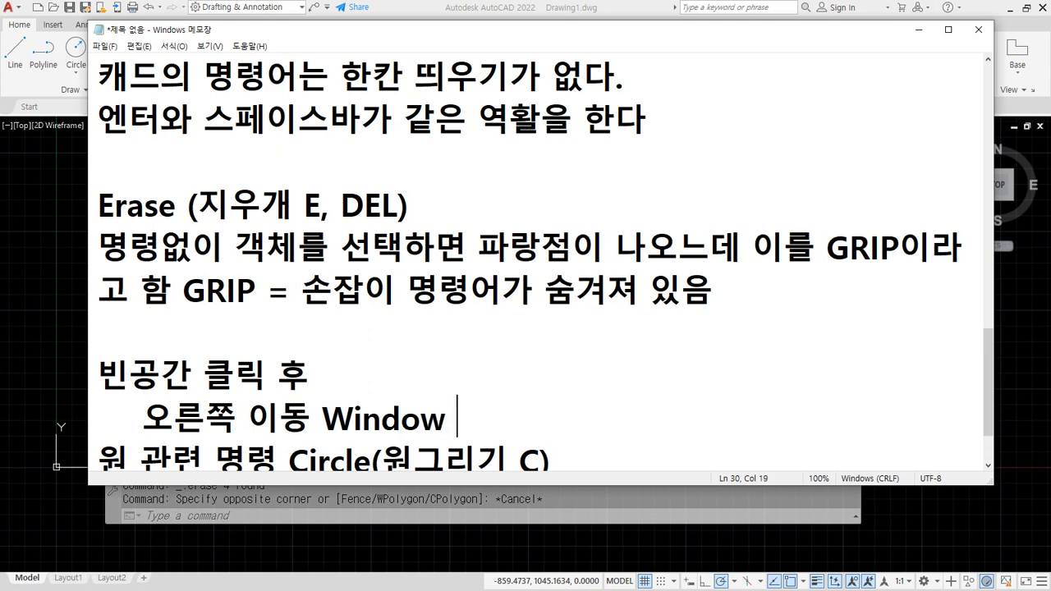
text( Select)
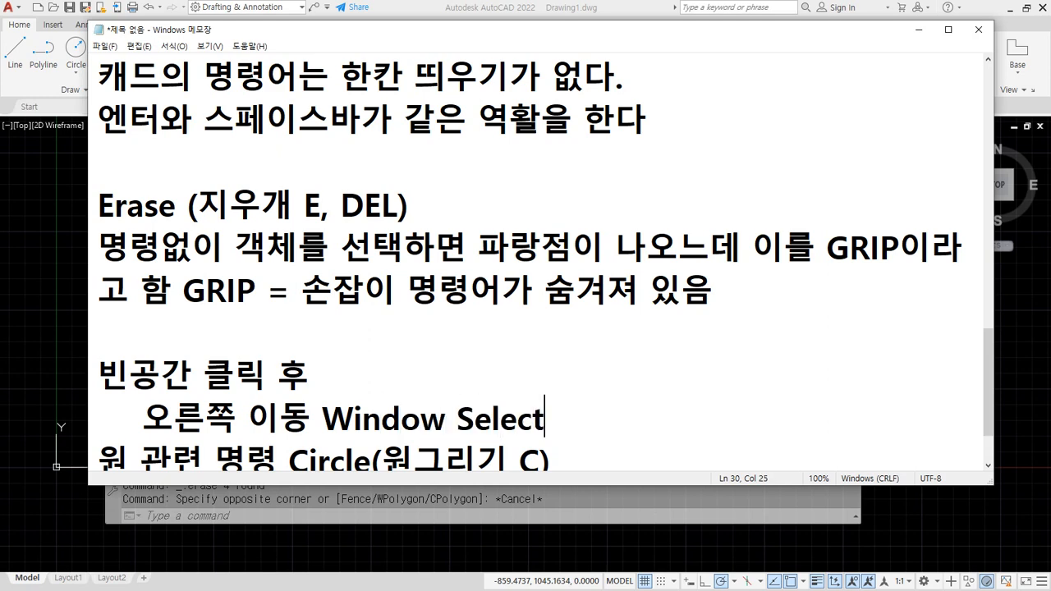
- Append "(포함선택)" to the "오른쪽 이동 Window Select" entry
text( (포함선택)
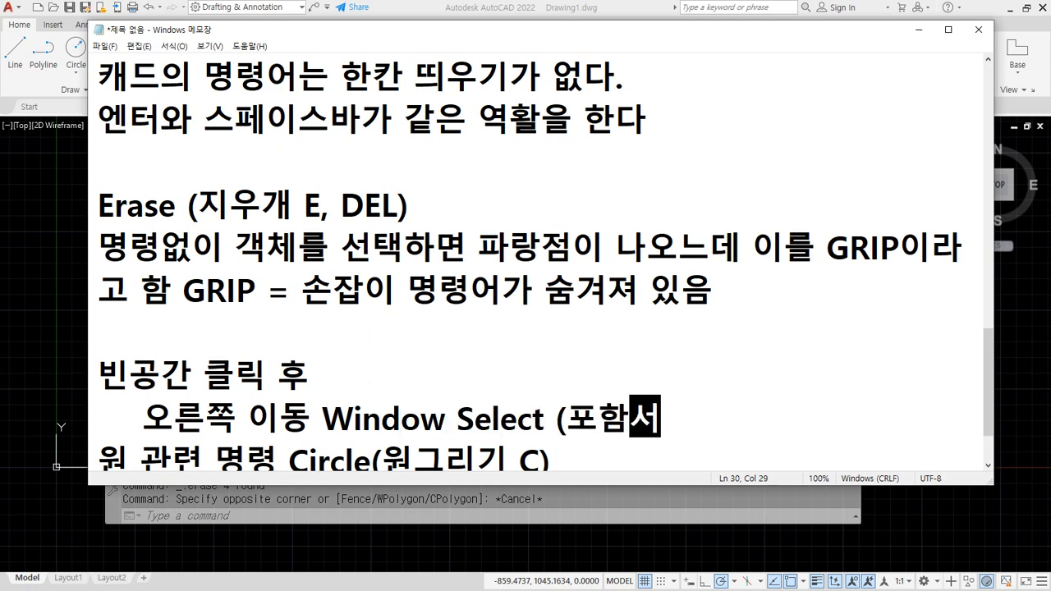
text())
key(Return)
- Add the indented entry "왼쪽 이동 Cross Select (걸침선택)" under the Window Select entry, followed by a blank line
text(오)
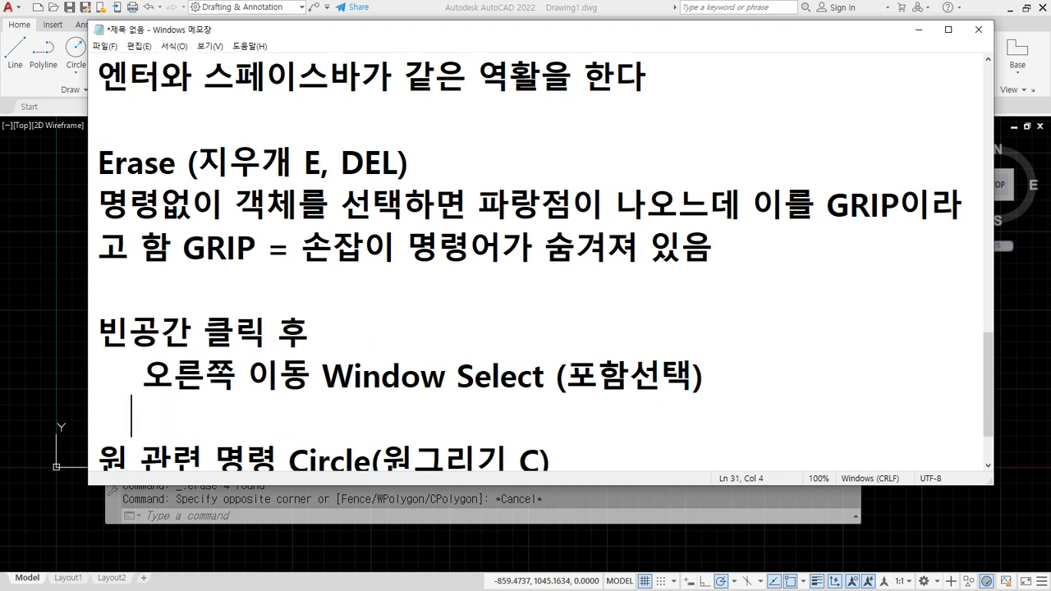
text(왼쪽 이동 )
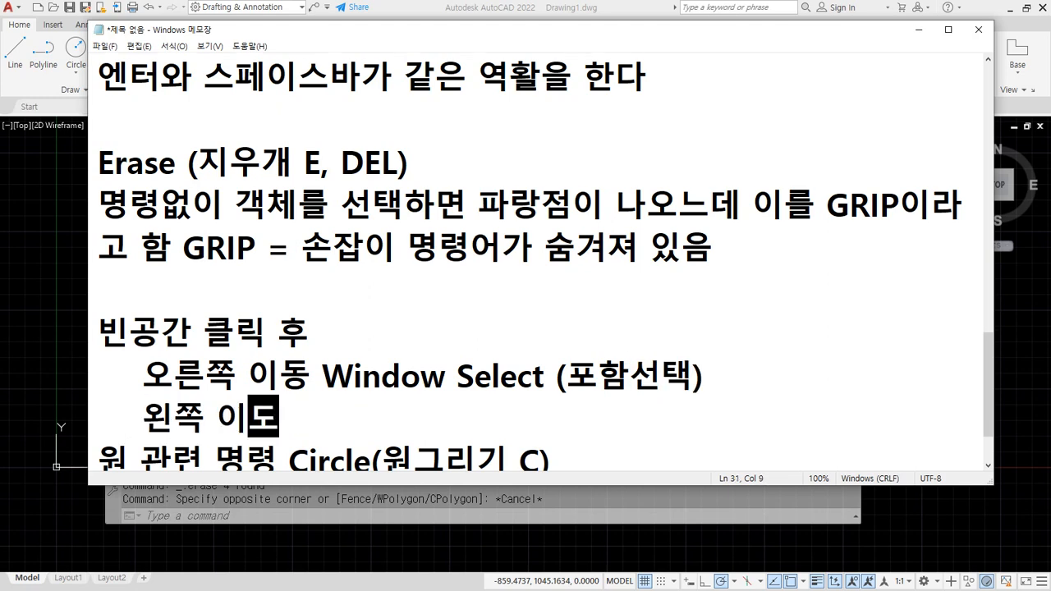
text(Cross )
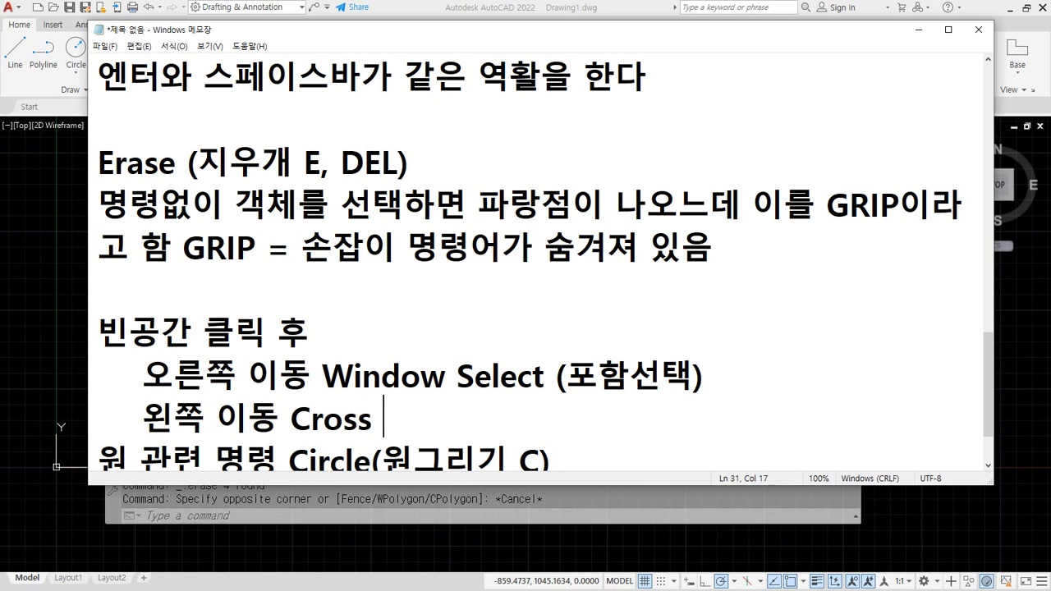
text(Select ()
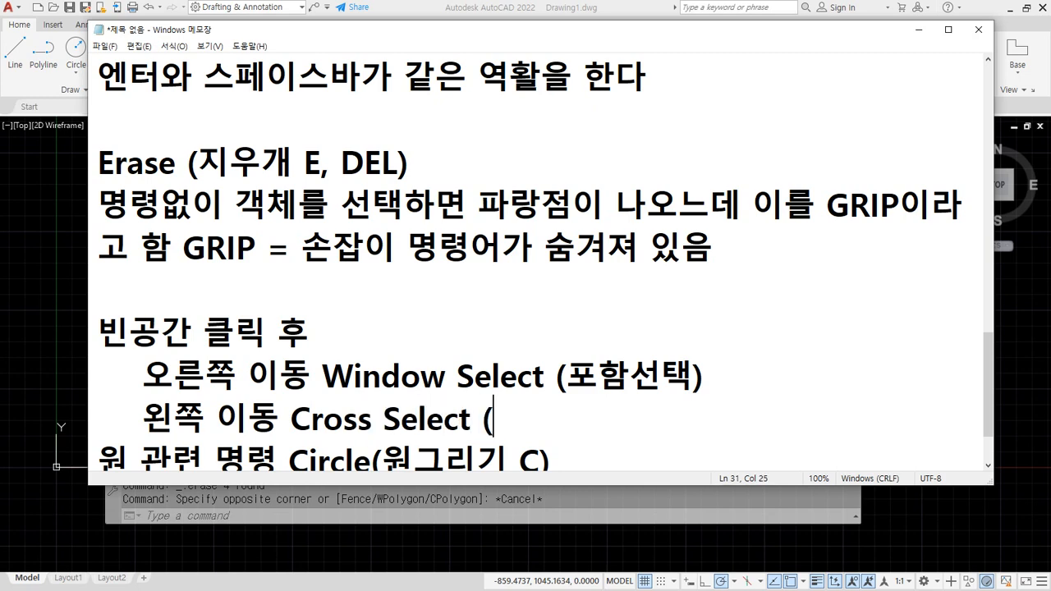
text(거걸침선택))
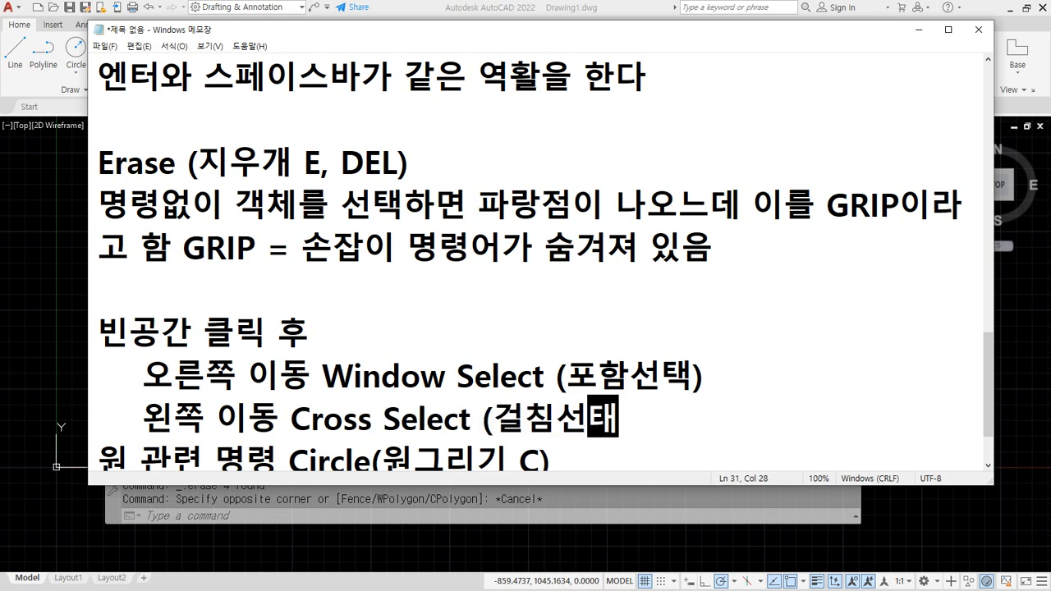
key(Return)
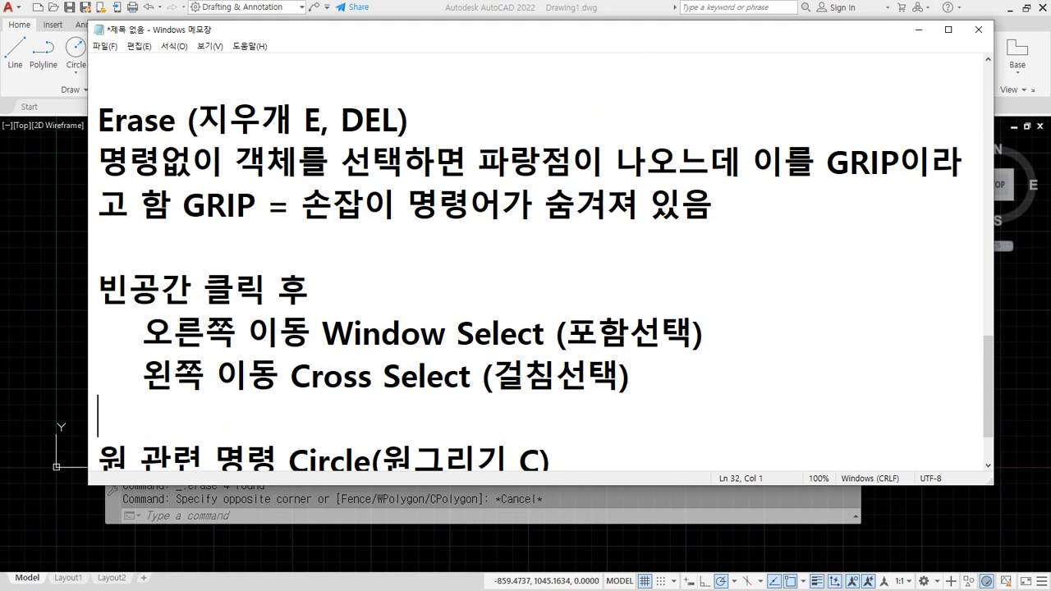
- Append the explanation "- 사각형 안에 완전 포함" to the end of the Window Select entry
key(End)
text(- 사각형)
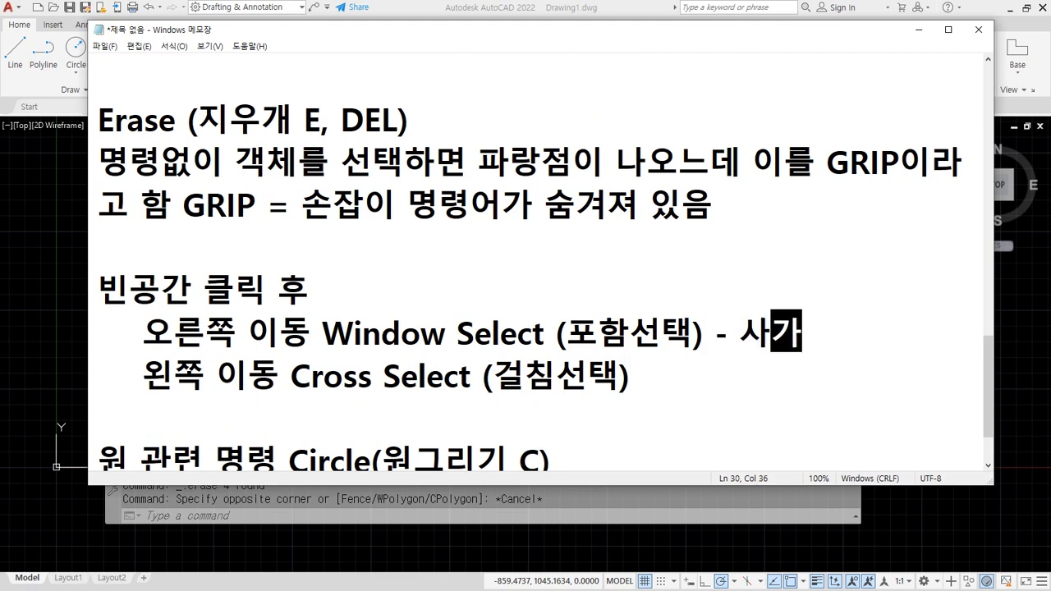
text( 안에 )
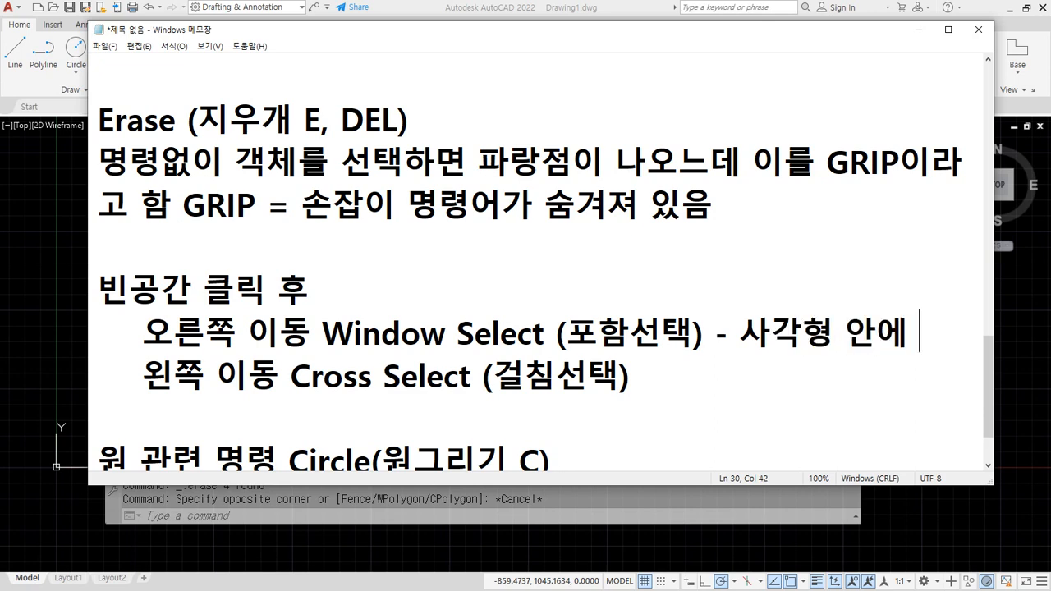
text(완전 포함)
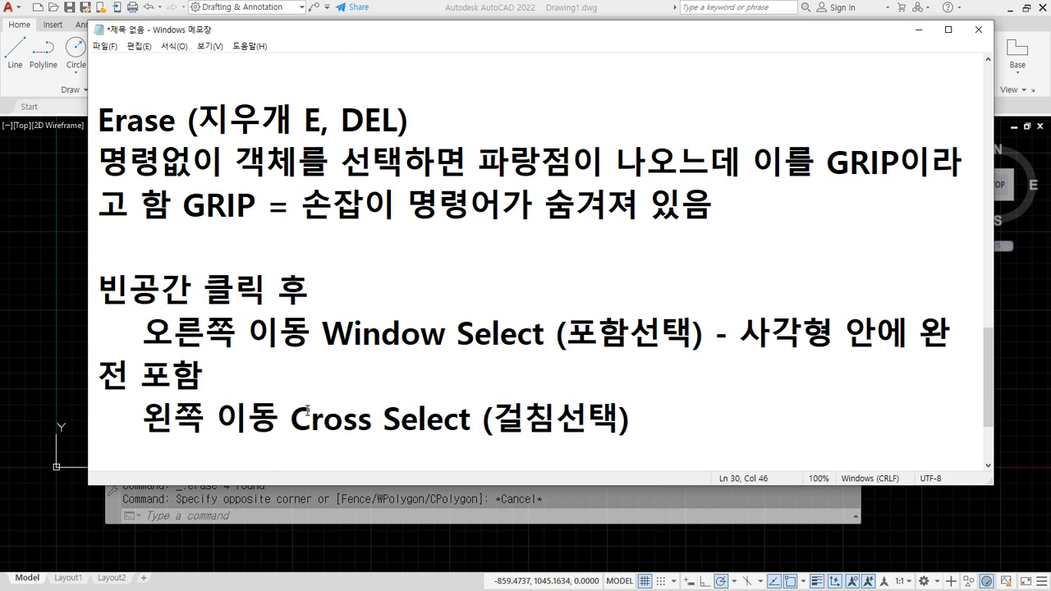
- Move the explanation "- 사각형 안에 완전 포함" onto its own indented line below the Window Select entry
click(725, 330)
key(Left)
key(Return)
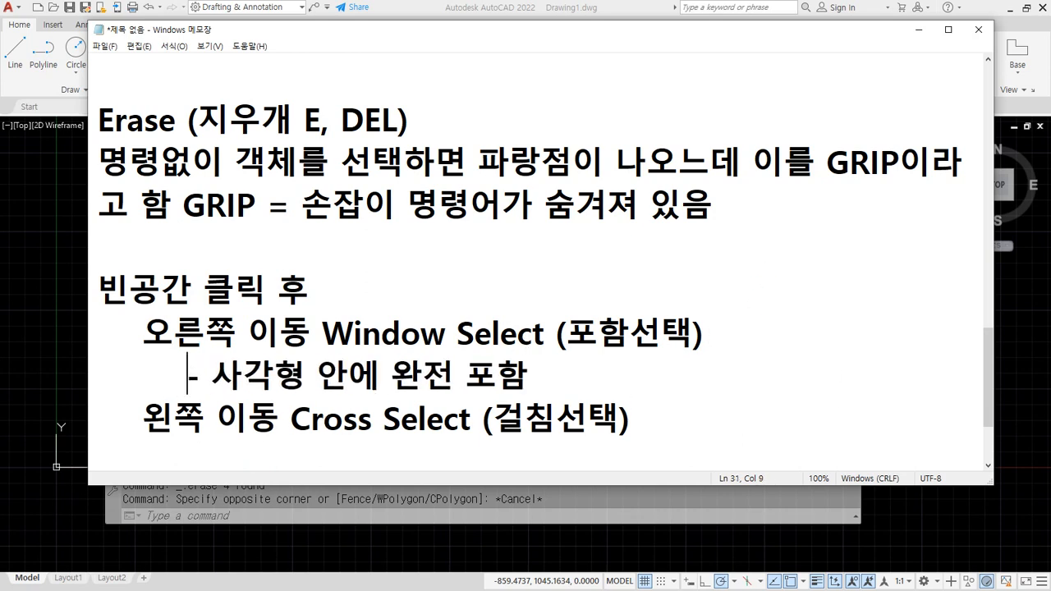
- Extend the Window Select explanation so that it reads "- 사각형 안에 완전 포함된 것 선택"
key(End)
text(된것 만)
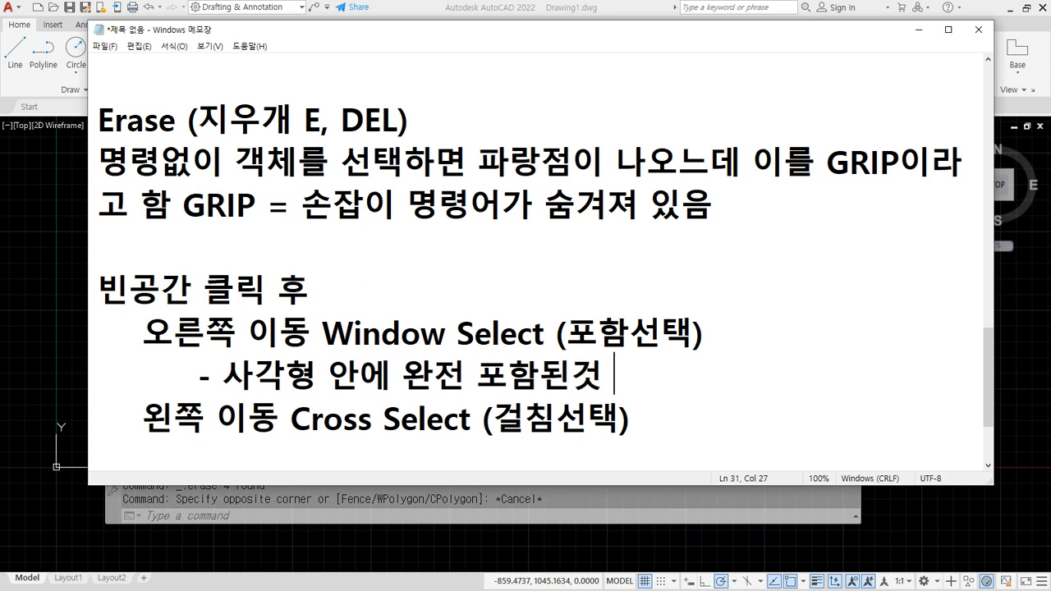
key(BackSpace)
key(BackSpace)
key(BackSpace)
key(Left)
key(End)
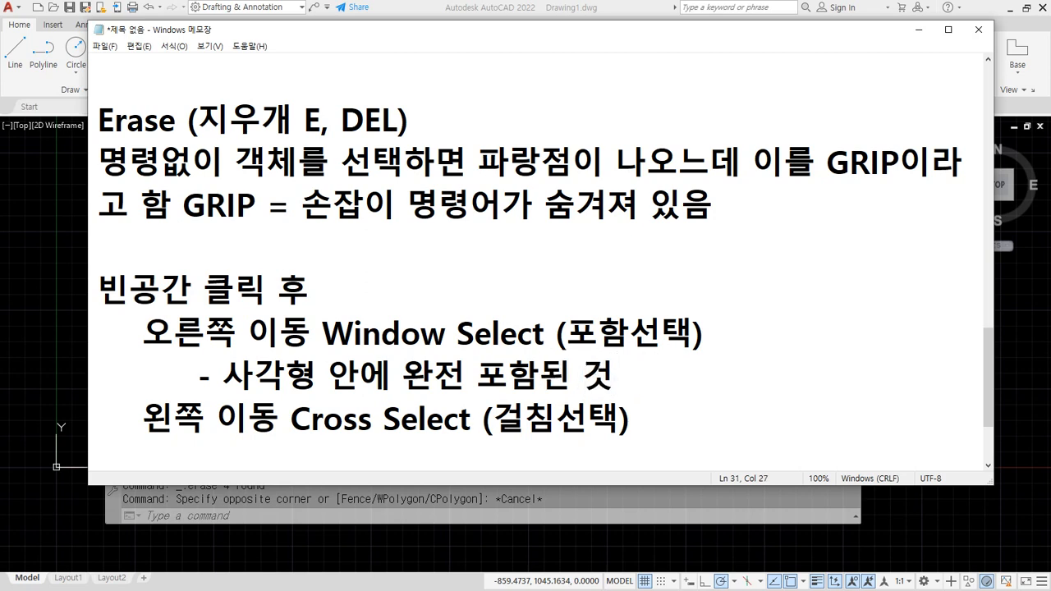
text(선택)
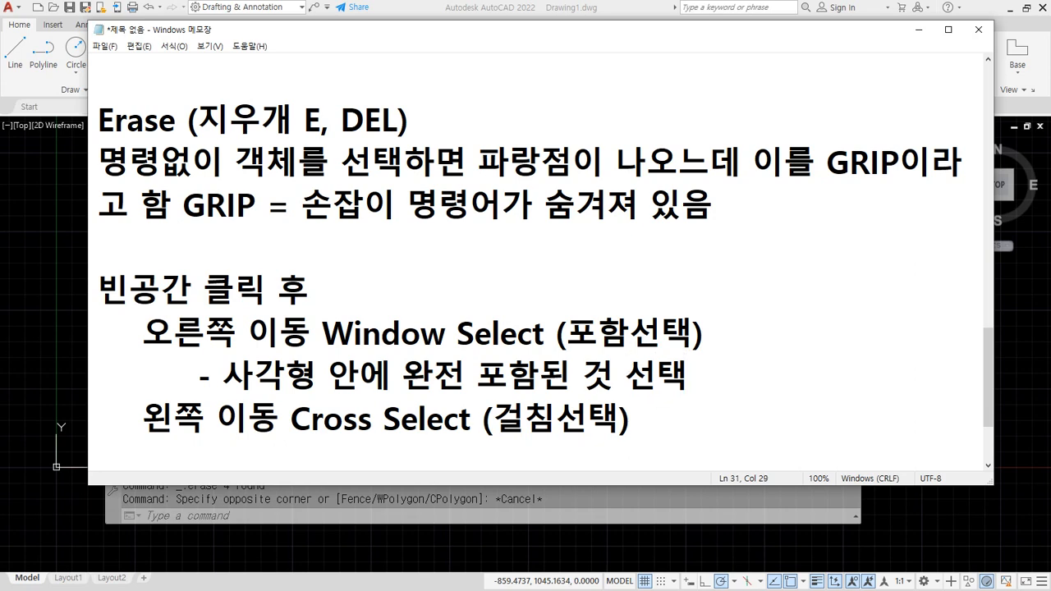
- Add an indented explanation below the Cross Select entry, beginning with "- 사각형 울타리에"
key(Down)
key(Return)
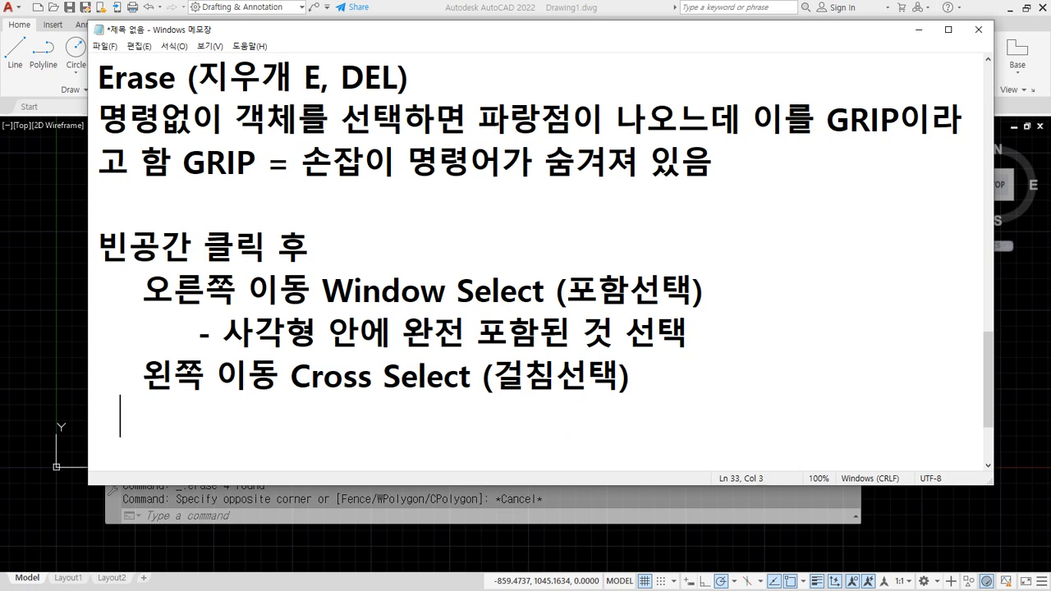
text(- 사각형)
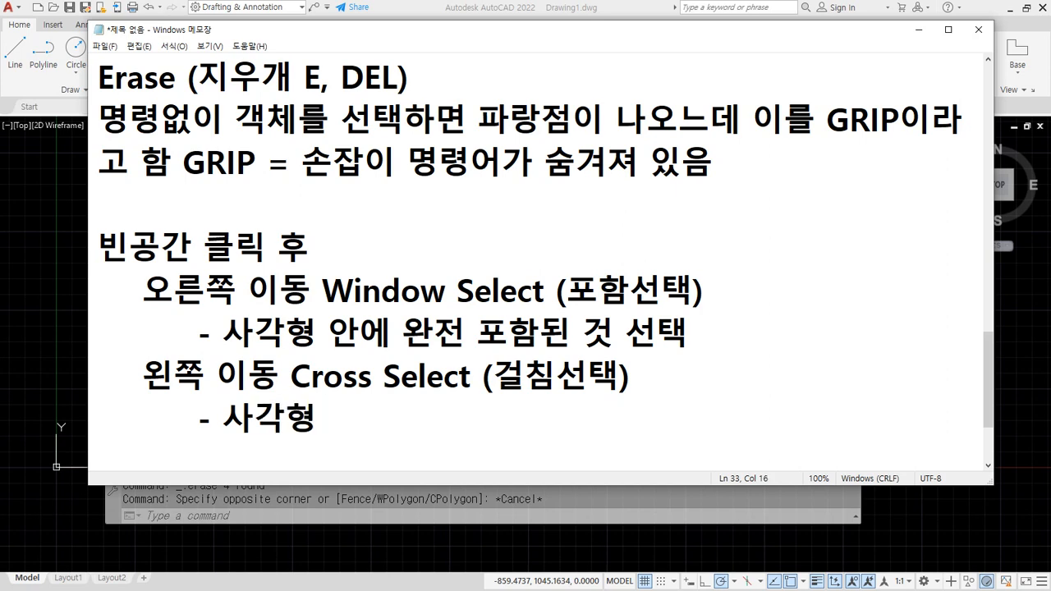
text(울타리에)
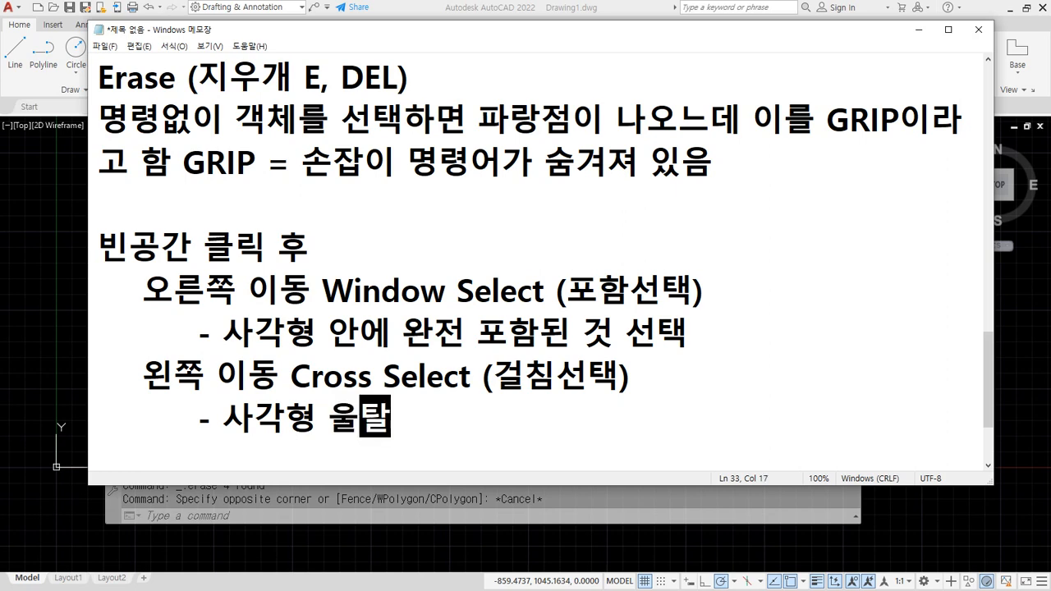